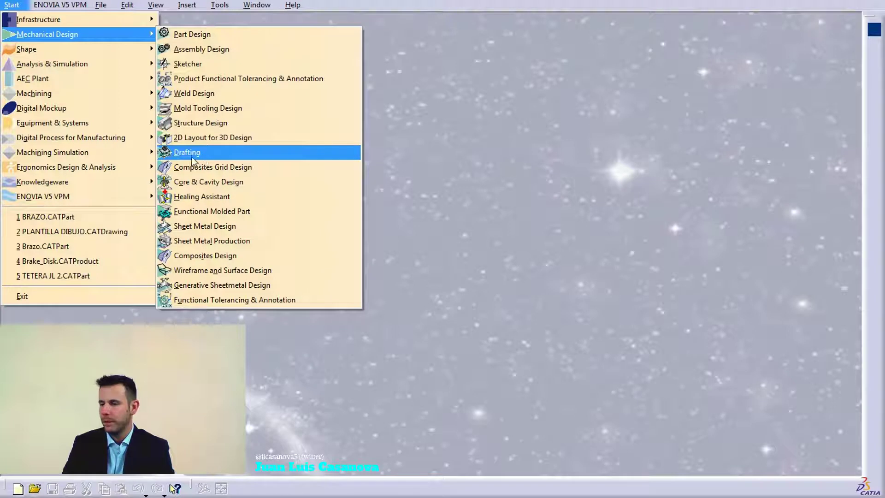
Step: Start a new Drafting drawing and choose ISO as its standard
left_click(198, 155)
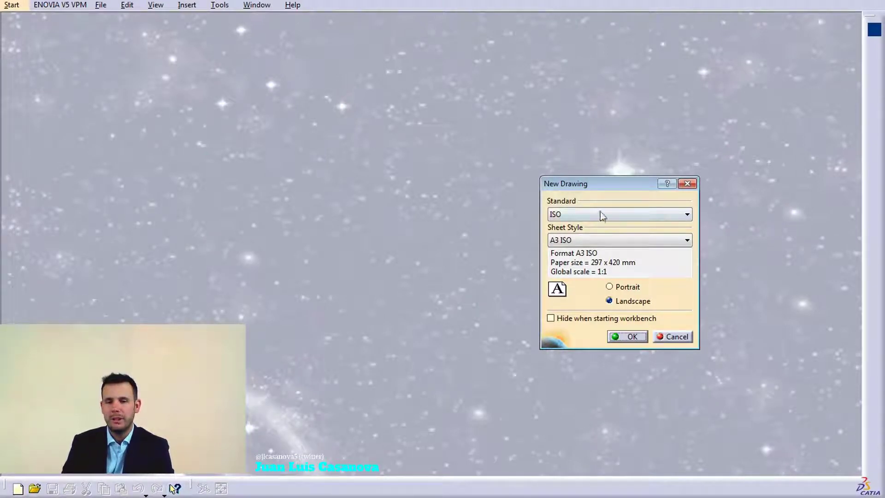
left_click_drag(587, 187, 295, 88)
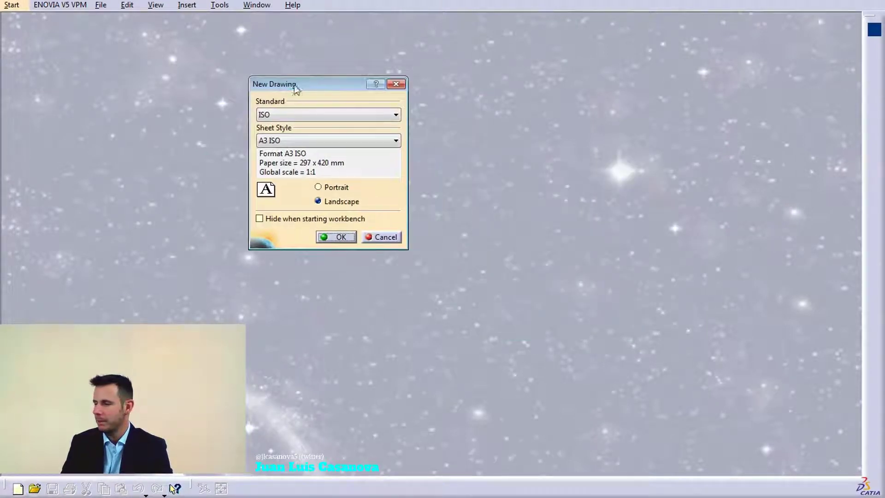
left_click(295, 114)
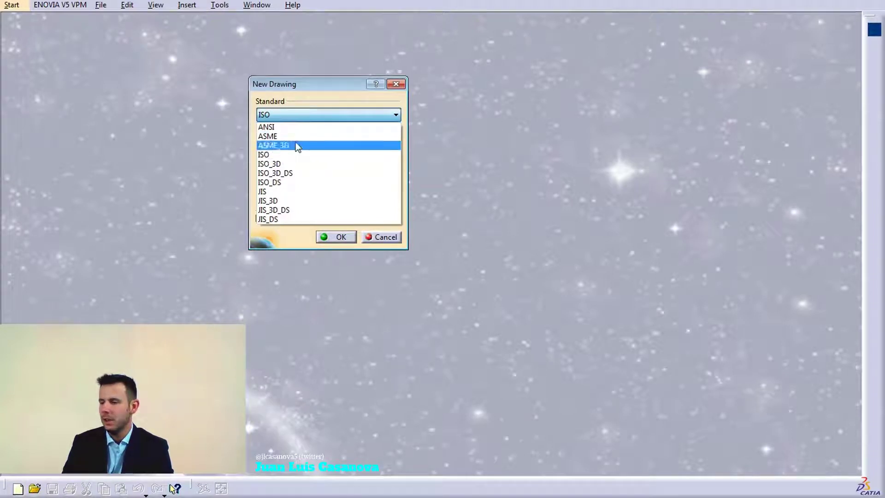
left_click(283, 114)
left_click(283, 114)
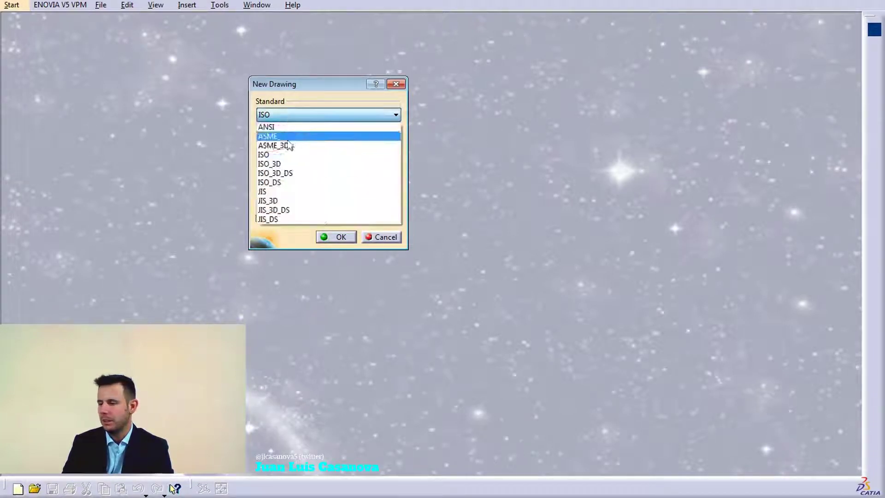
left_click(280, 155)
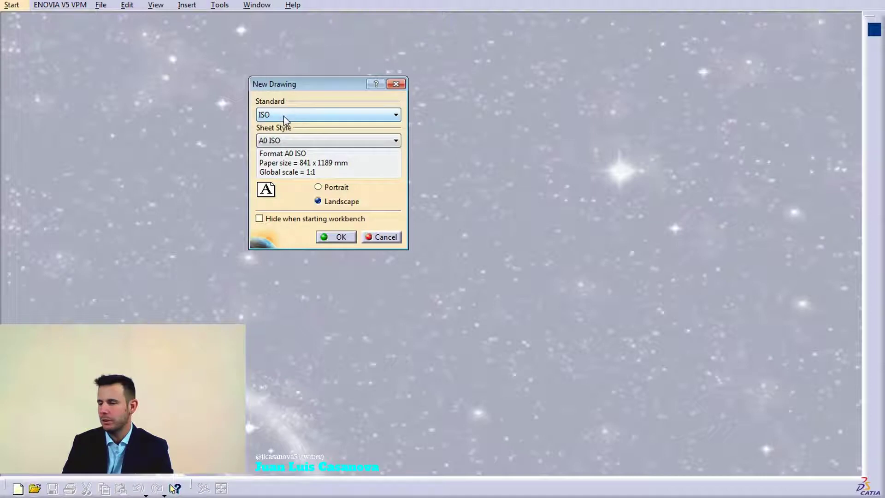
Step: Try the A0 ISO and A4 ISO sheet styles for the new drawing
left_click(298, 141)
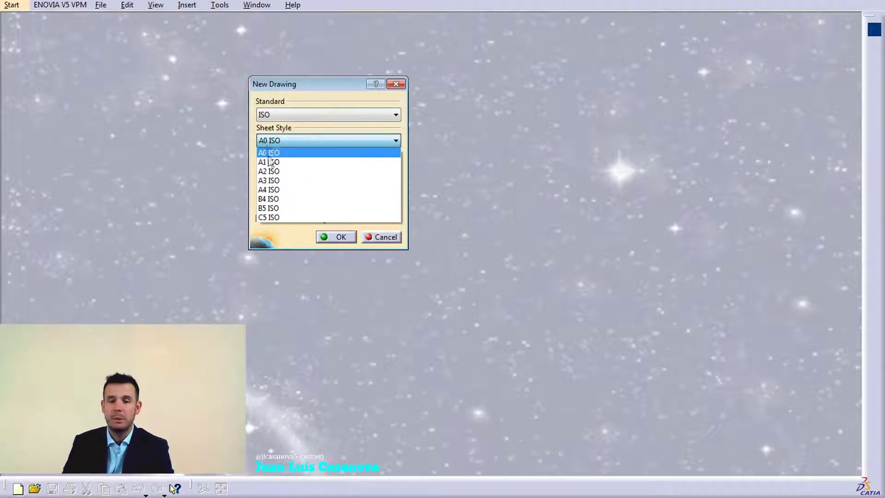
left_click(298, 152)
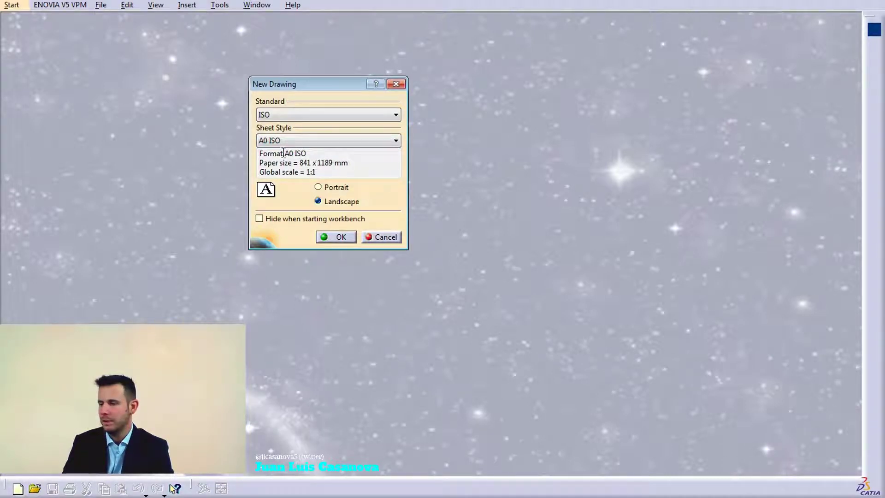
left_click(282, 138)
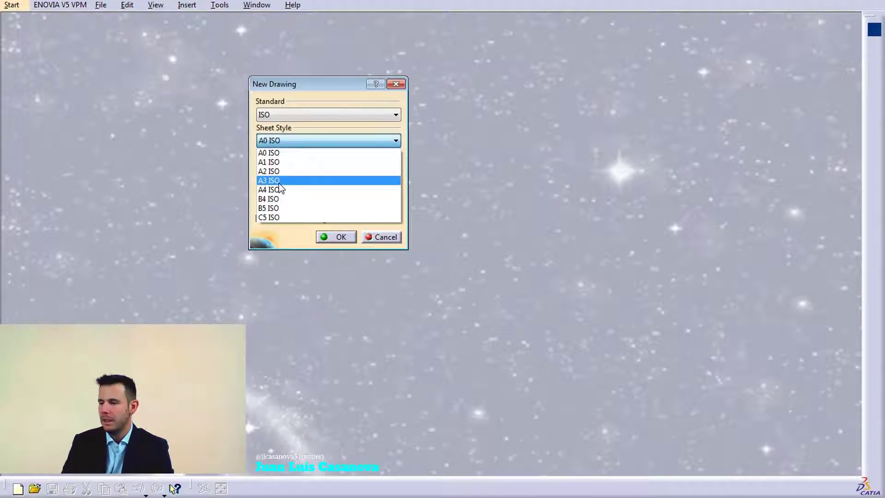
left_click(277, 188)
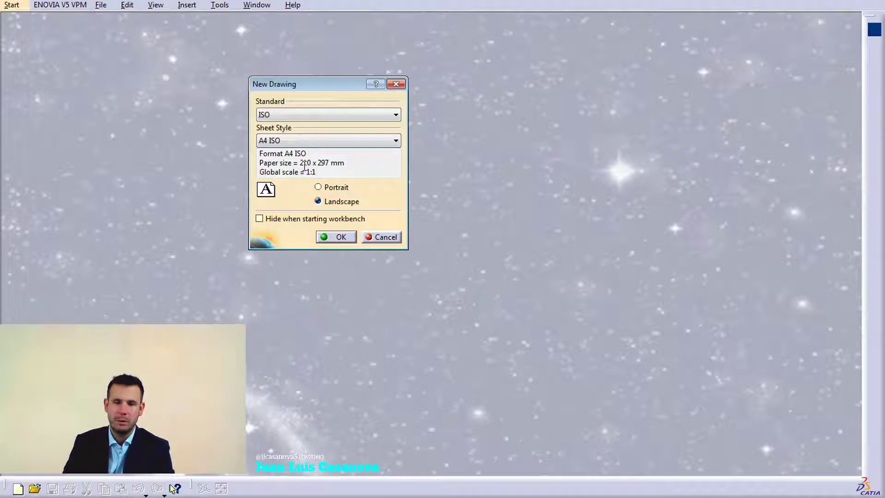
Step: Create the drawing with the A3 ISO sheet style in landscape orientation
left_click(265, 144)
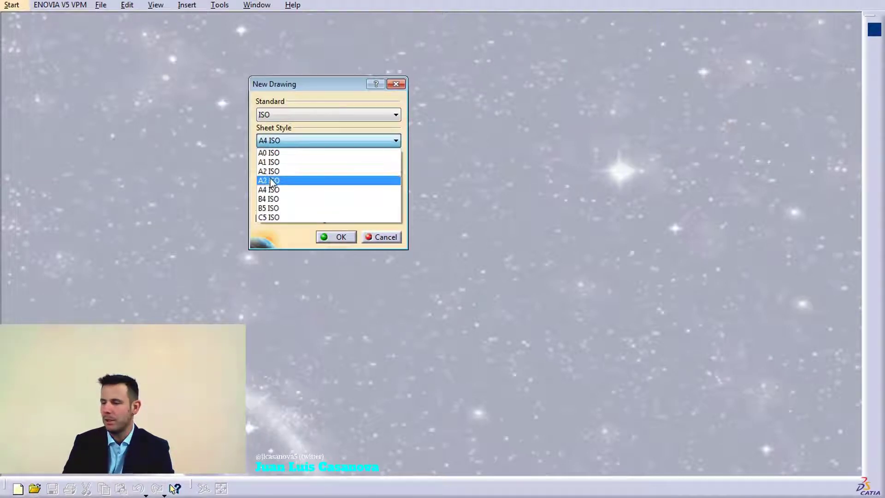
left_click(290, 180)
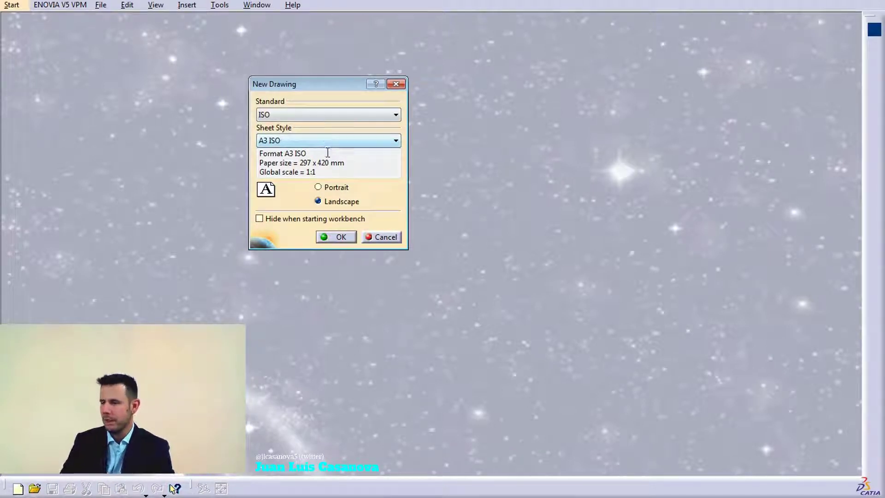
left_click(319, 188)
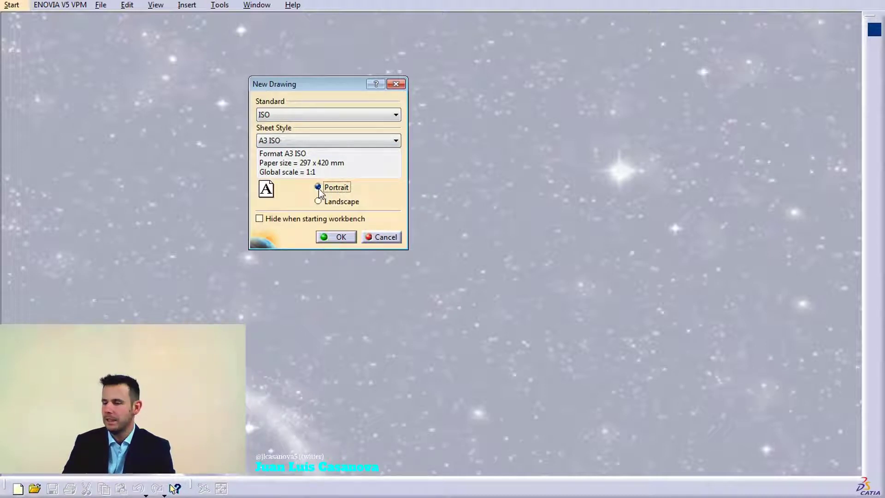
left_click(319, 202)
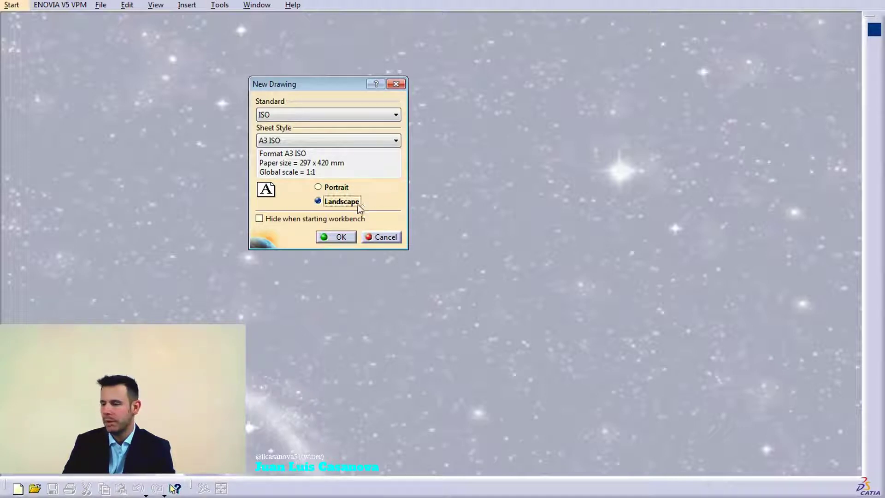
left_click(343, 236)
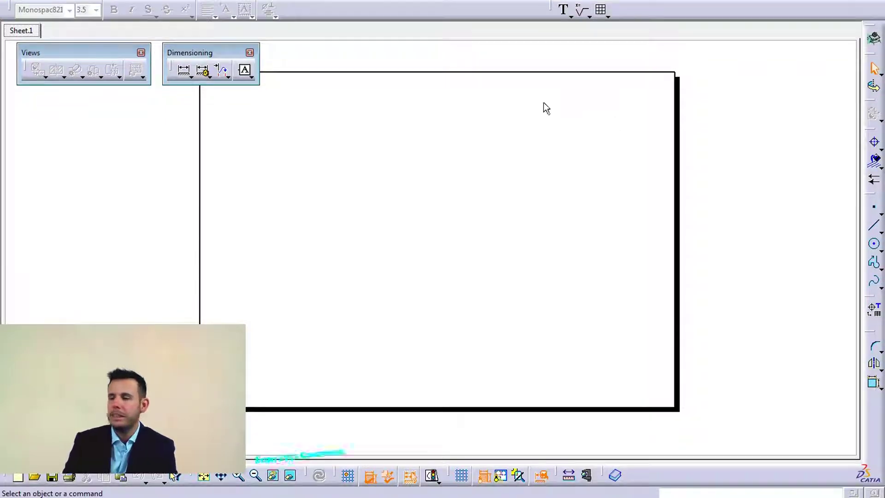
Step: Switch the sheet to its background for frame and title editing and return to the working views
left_click(117, 0)
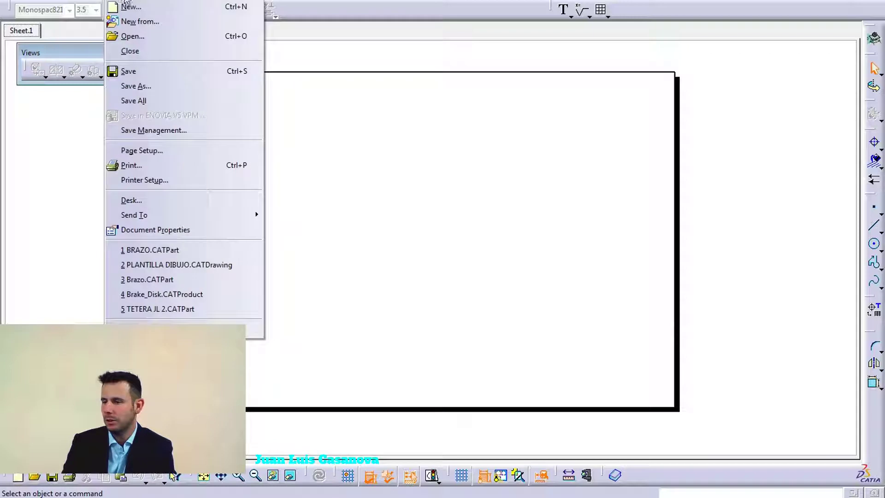
mouse_move(140, 2)
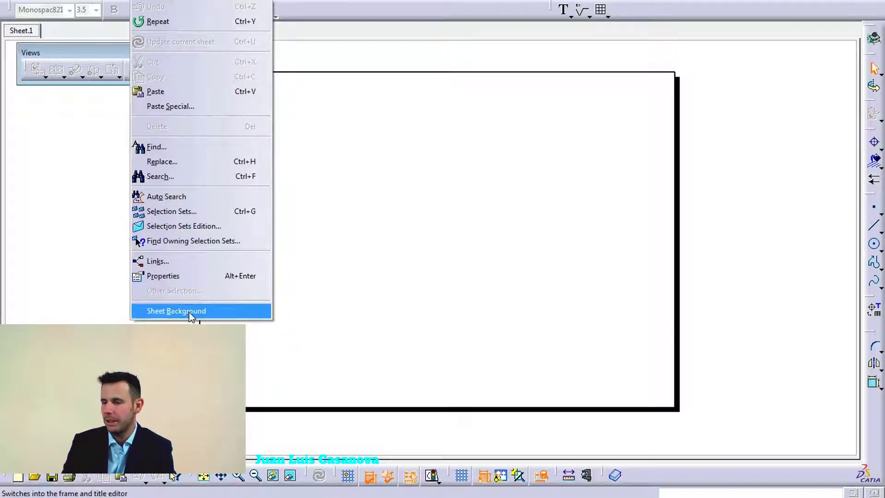
left_click(189, 311)
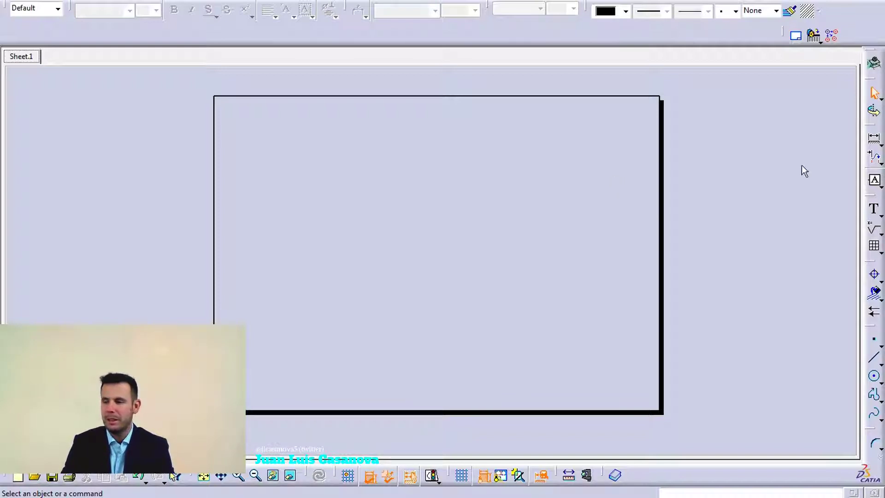
left_click(150, 1)
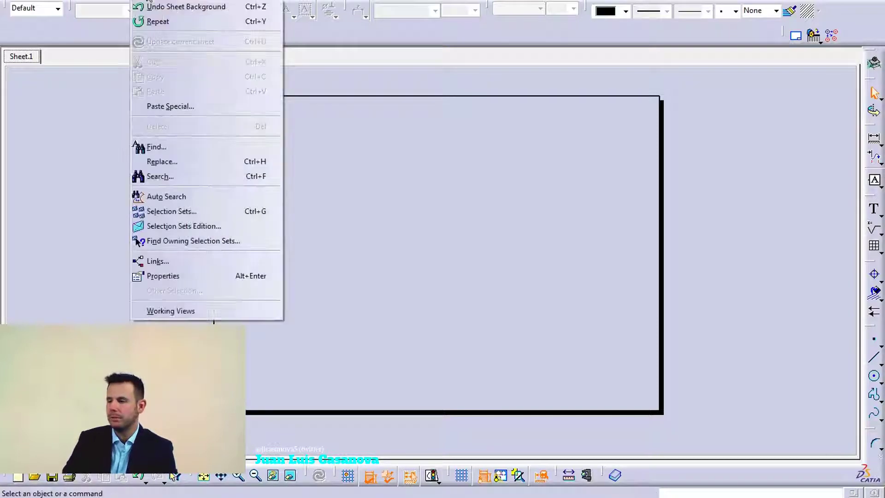
left_click(175, 311)
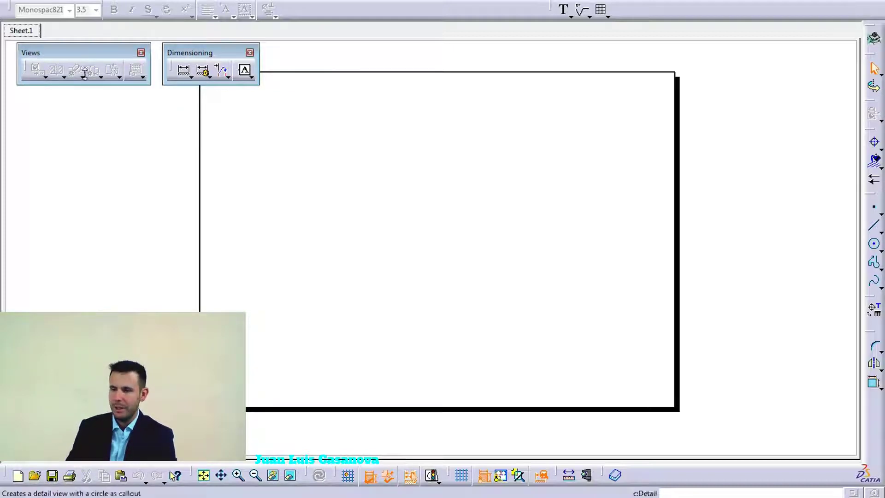
left_click(45, 77)
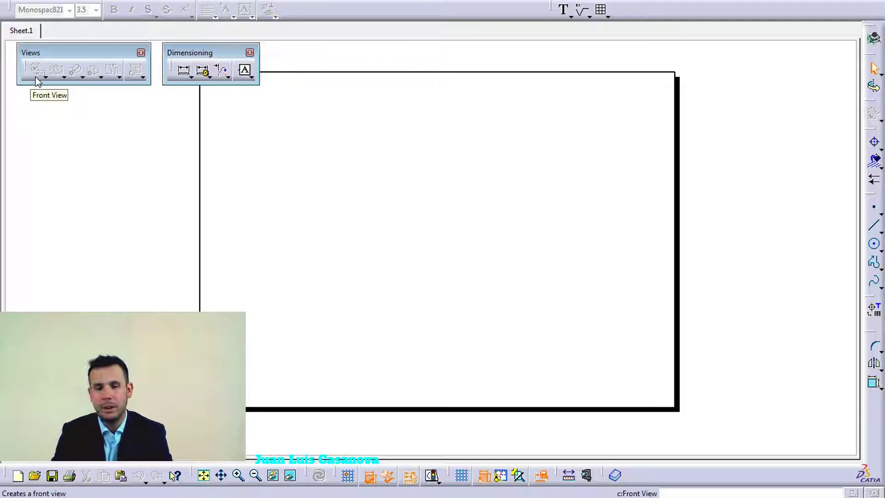
left_click(270, 3)
left_click(462, 12)
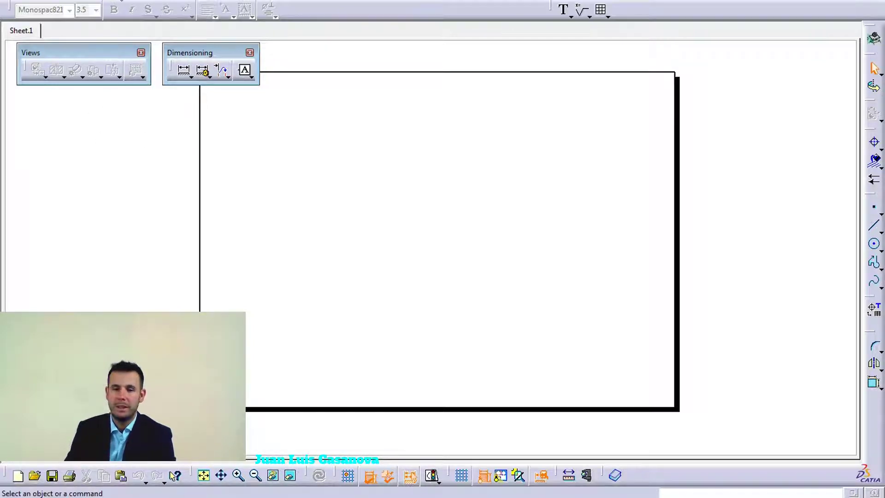
Step: Open BRAZO.CATPart from the recent files and return to the drawing window
left_click(116, 1)
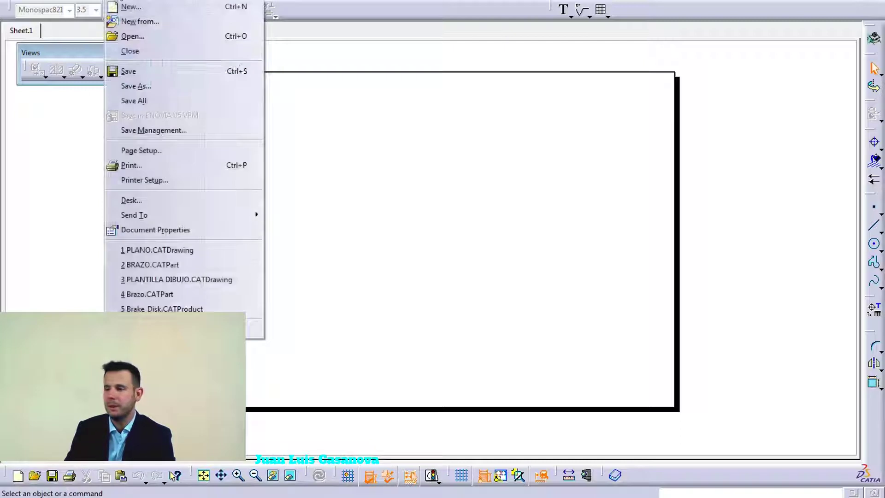
left_click(144, 266)
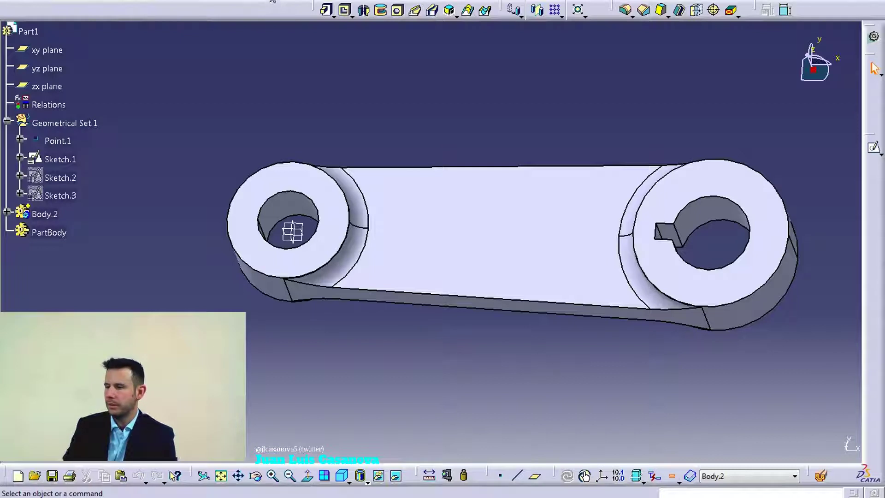
left_click(272, 1)
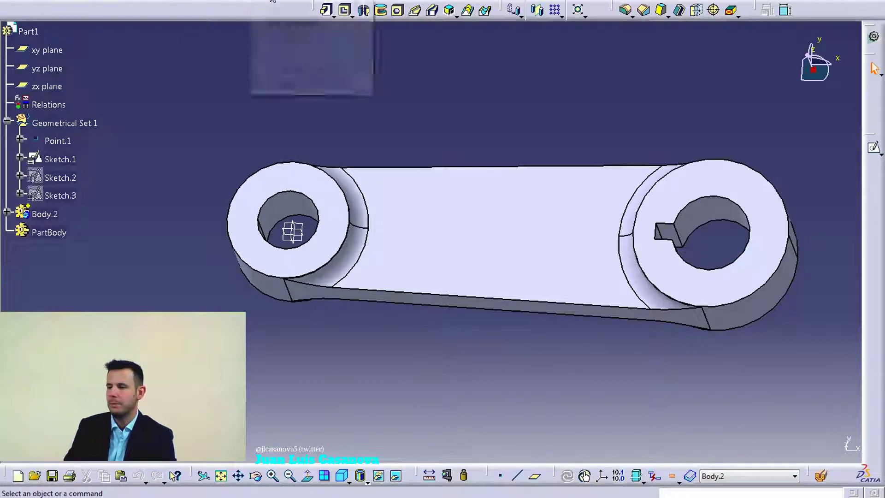
left_click(338, 67)
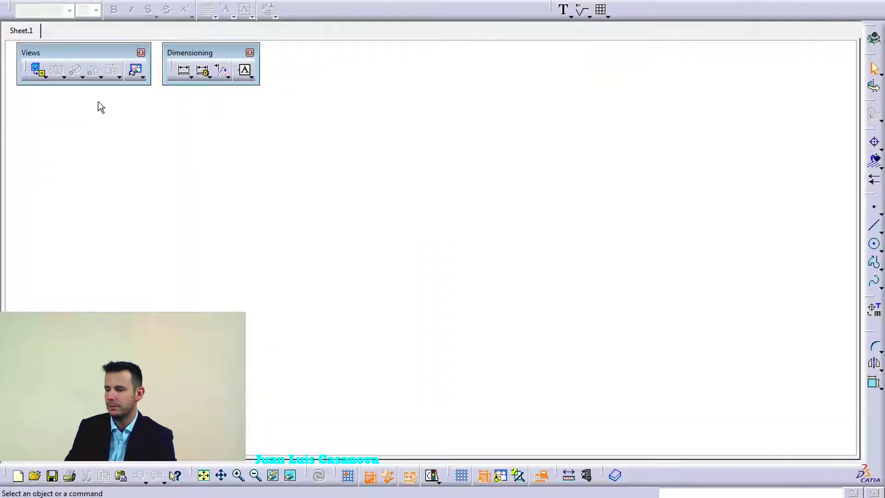
mouse_move(419, 208)
middle_mouse_down()
mouse_move(417, 202)
mouse_move(442, 290)
mouse_move(438, 237)
mouse_move(440, 250)
mouse_move(431, 249)
middle_mouse_up()
Step: Start the Front View command and switch to the BRAZO part window for choosing the reference plane
left_click(38, 69)
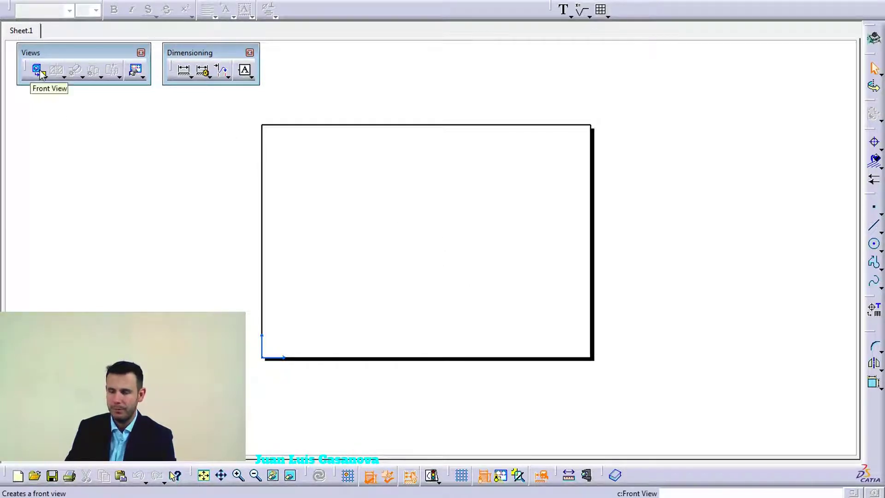
left_click(39, 70)
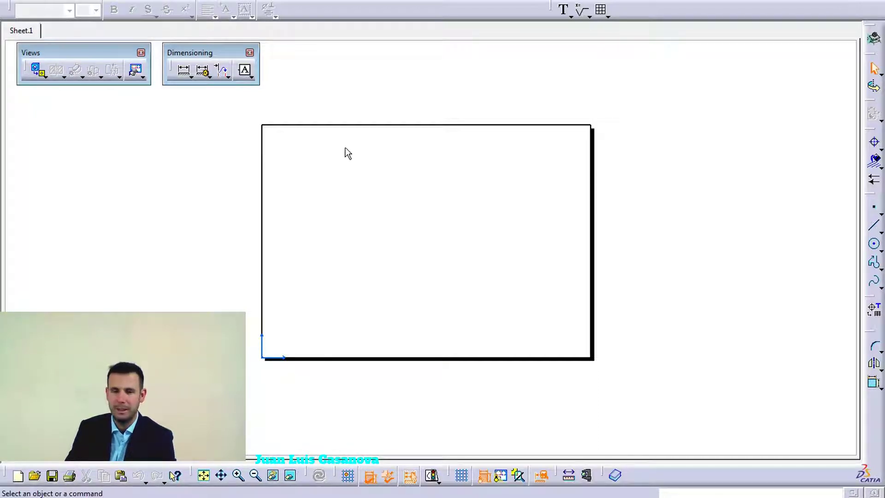
left_click(45, 78)
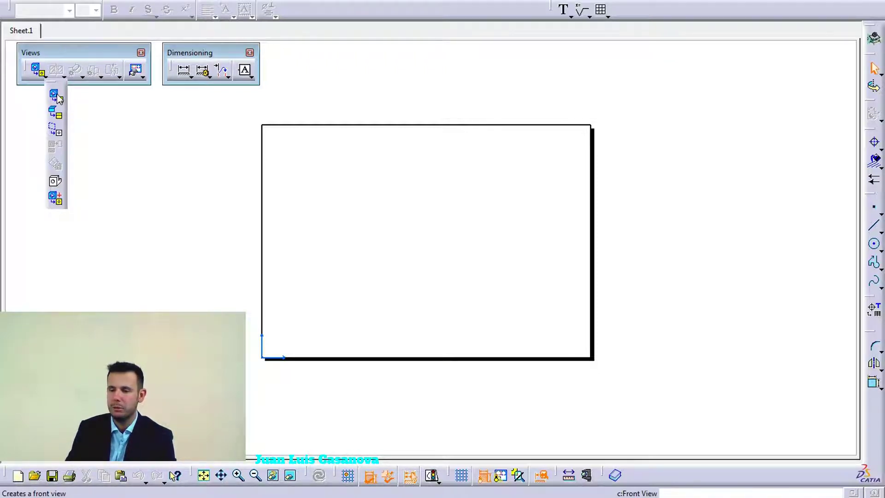
left_click(55, 95)
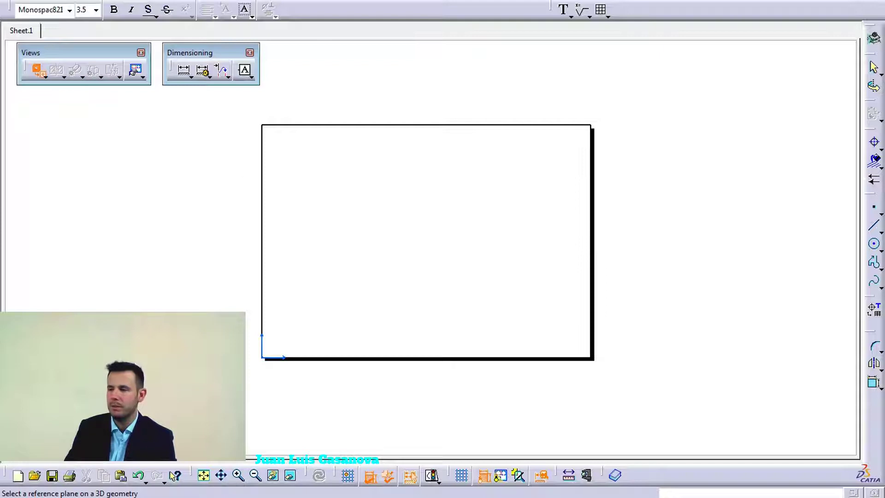
key("alt+w")
left_click(303, 84)
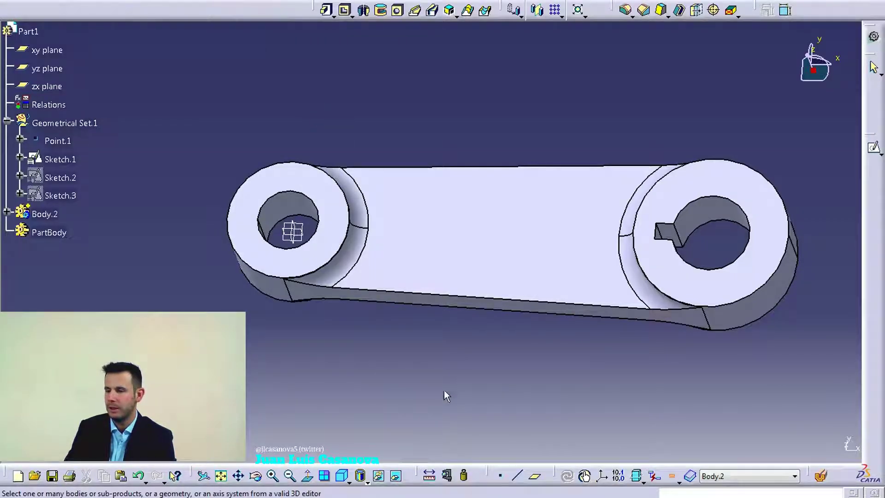
Step: Choose the flat face of the arm's web, between the two bosses, as the front view's reference plane
middle_click_drag(429, 354, 467, 309)
middle_click_drag(463, 341, 480, 257)
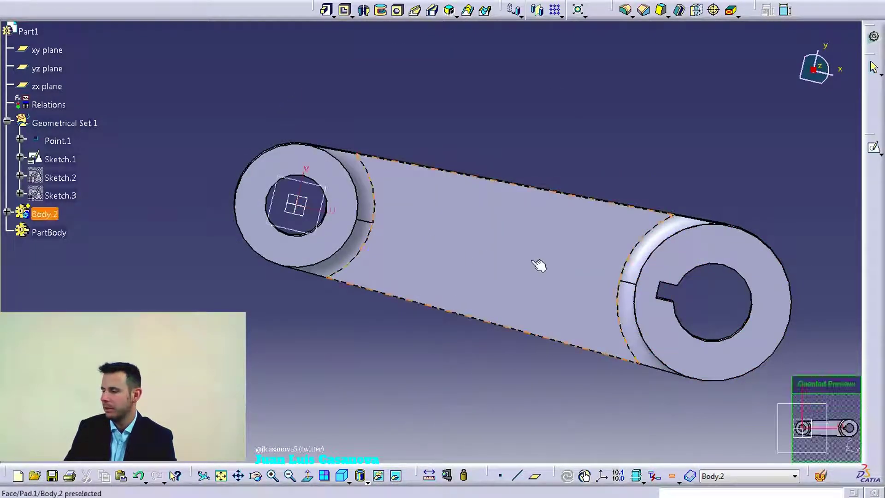
middle_click_drag(498, 368, 524, 92)
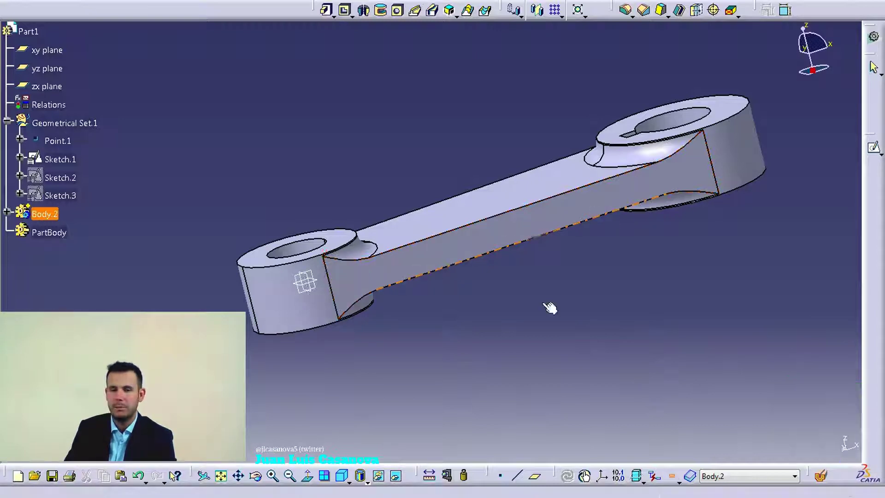
middle_click_drag(373, 315, 418, 256)
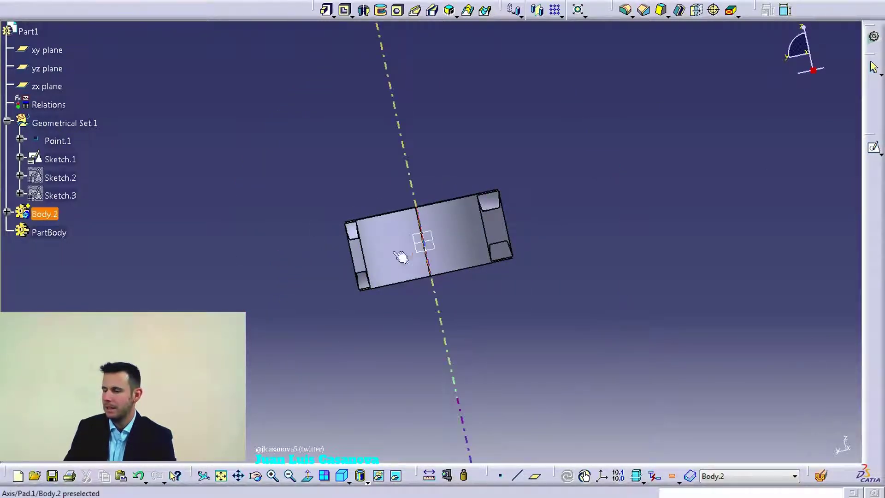
middle_click_drag(393, 251, 400, 323)
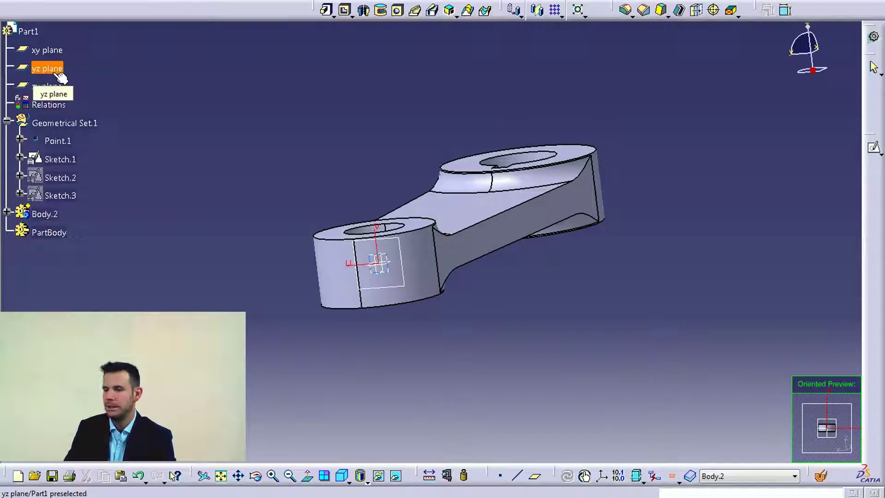
scroll(193, 306, "up", 1)
middle_click_drag(244, 295, 295, 250)
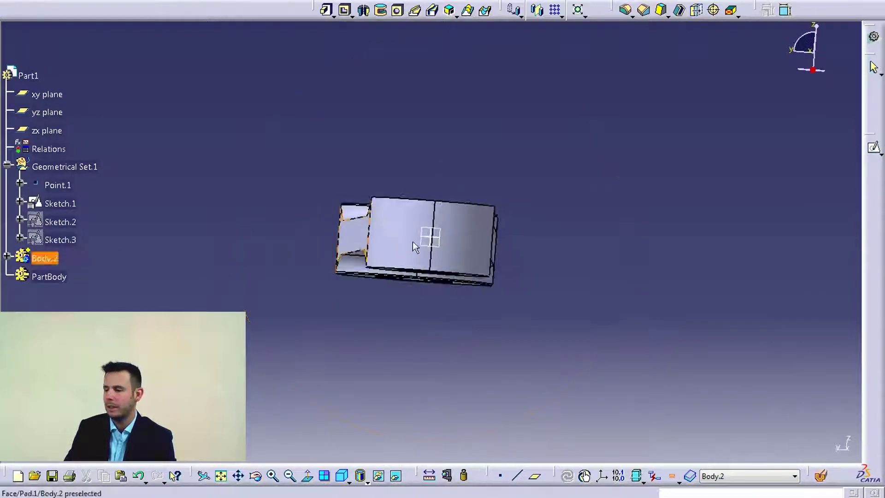
middle_click_drag(610, 144, 449, 270)
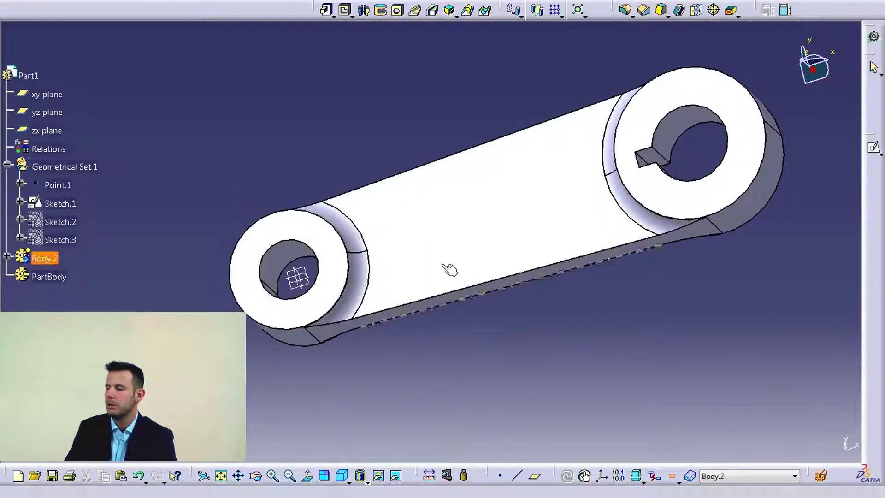
left_click(451, 225)
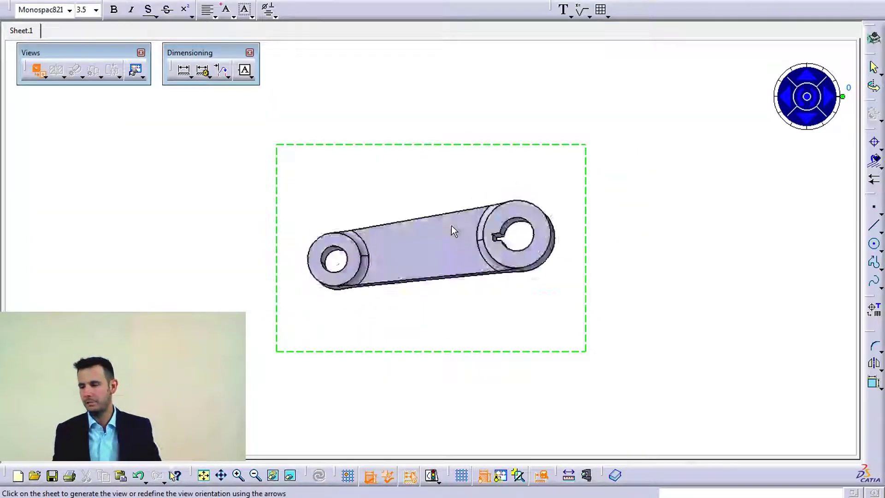
Step: Turn the front view preview through a full horizontal revolution and a full vertical revolution in quarter turns
middle_click_drag(490, 310, 550, 391)
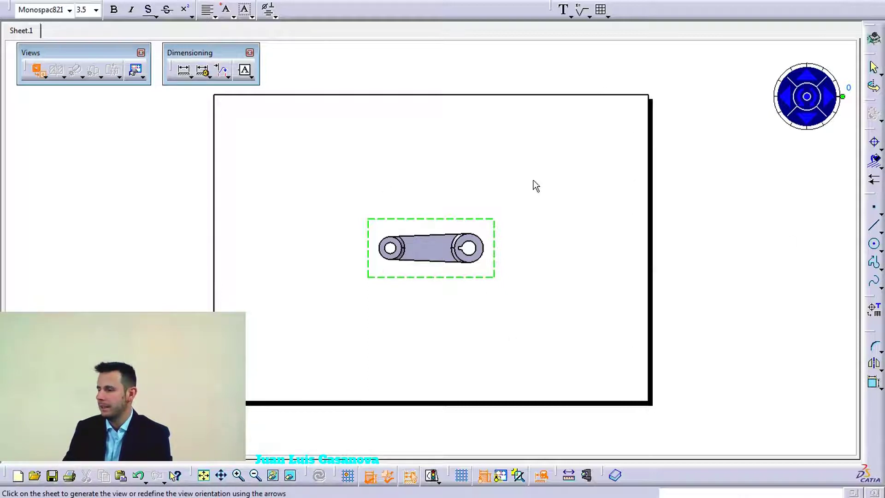
left_click(829, 101)
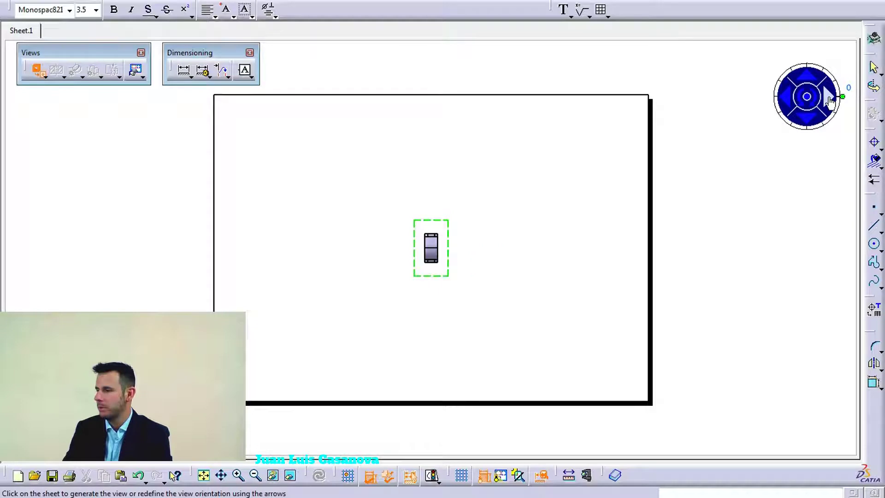
left_click(830, 101)
left_click(830, 100)
left_click(830, 101)
left_click(811, 120)
left_click(810, 121)
left_click(811, 121)
left_click(810, 123)
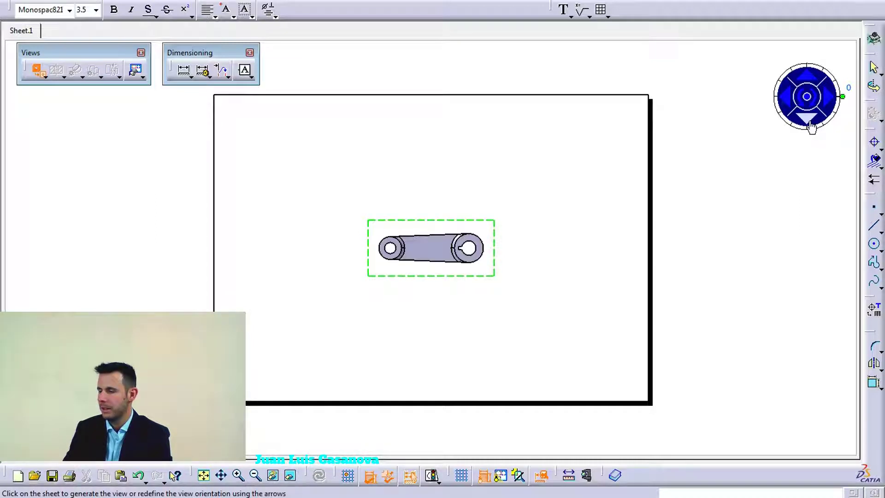
Step: Turn the front view preview sideways and back, and rotate it in-plane to 300 degrees and back to 0
left_click(785, 101)
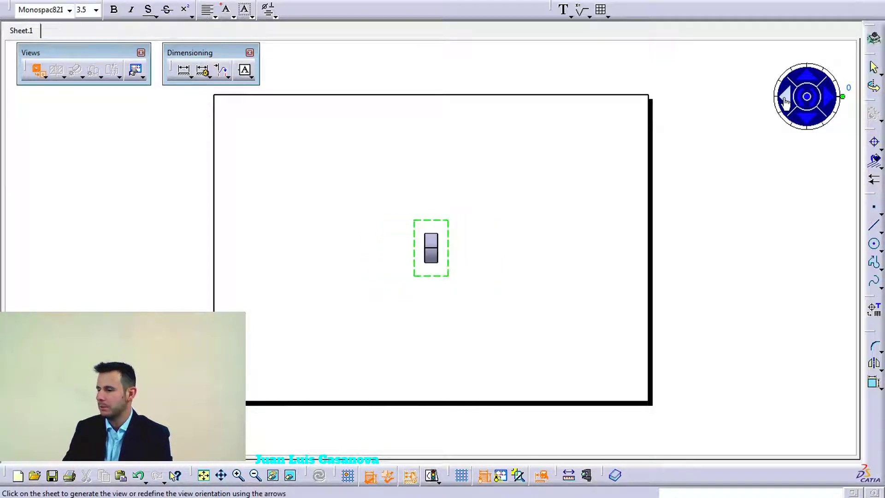
left_click(834, 101)
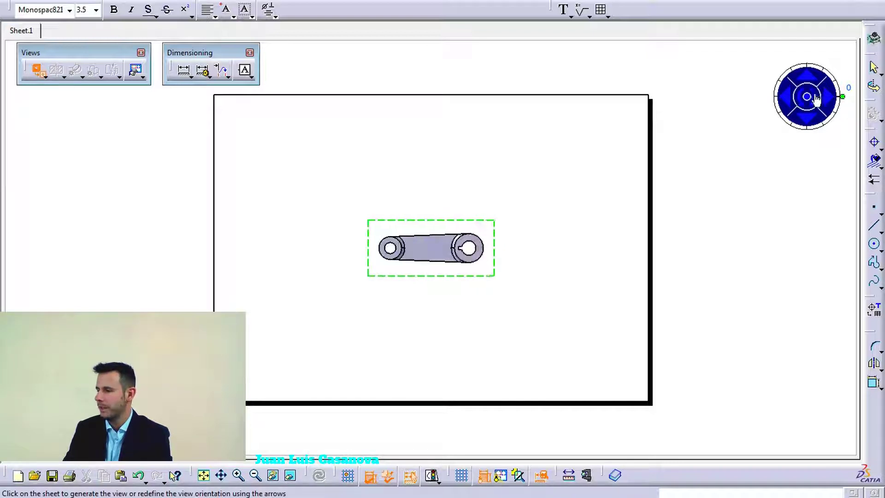
left_click(814, 98)
left_click(815, 97)
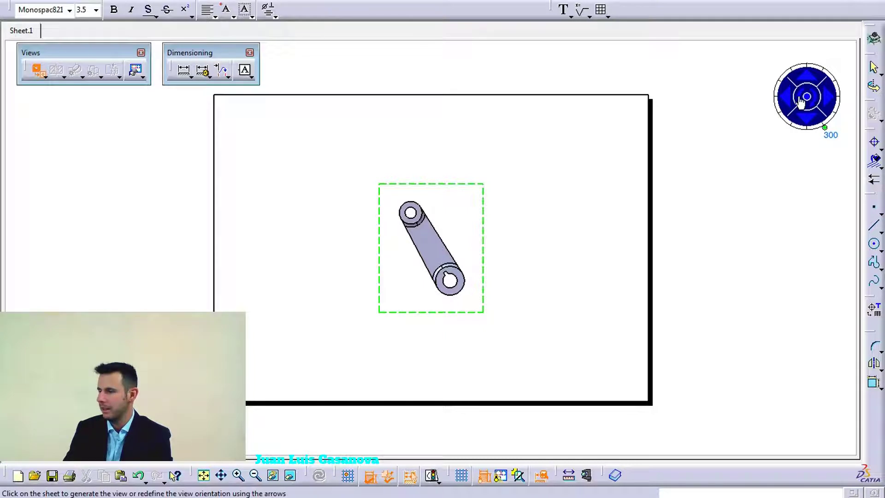
left_click(801, 102)
left_click(800, 102)
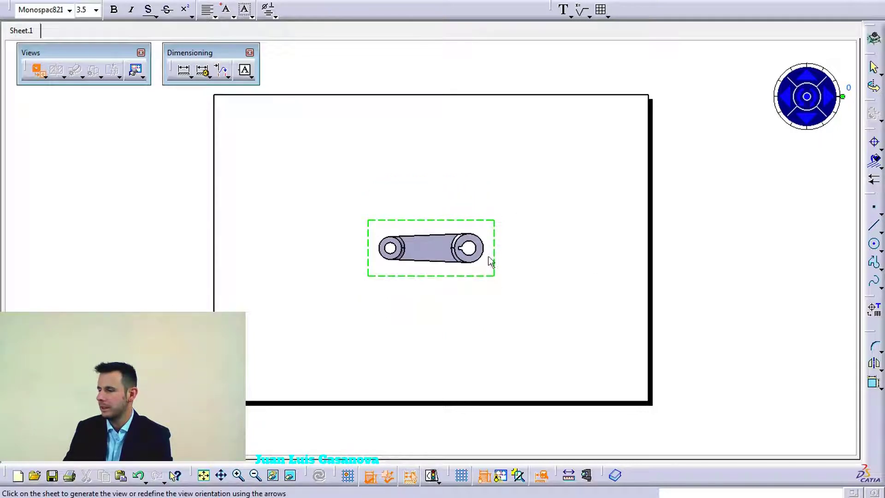
Step: Generate the front view with its frame displayed and move it near the sheet's upper-left corner
middle_click_drag(517, 280, 528, 324)
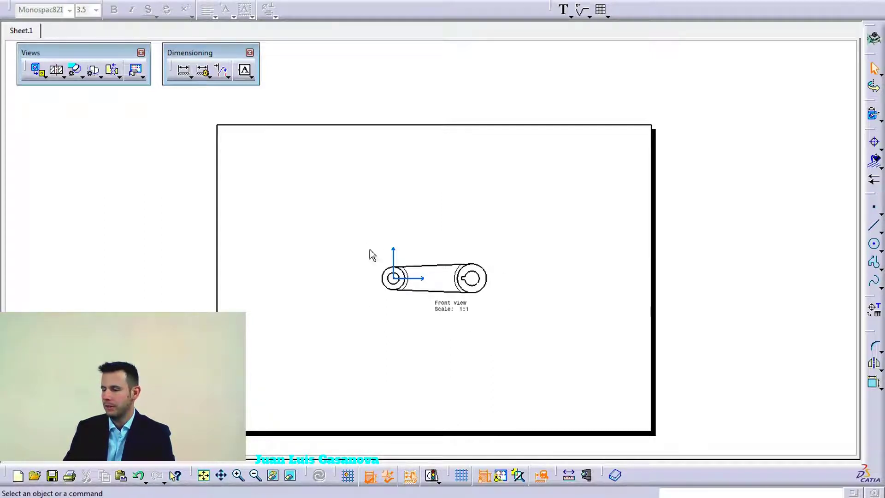
left_click(501, 476)
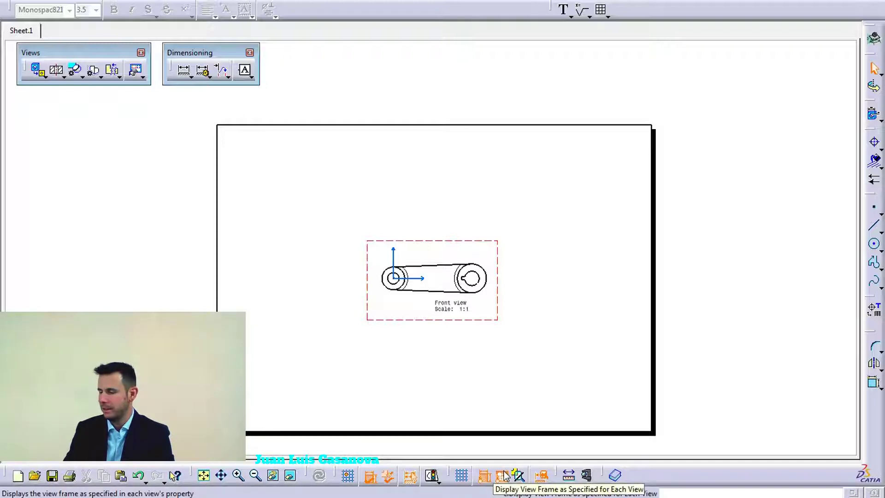
left_click(480, 240)
left_click_drag(416, 191, 372, 150)
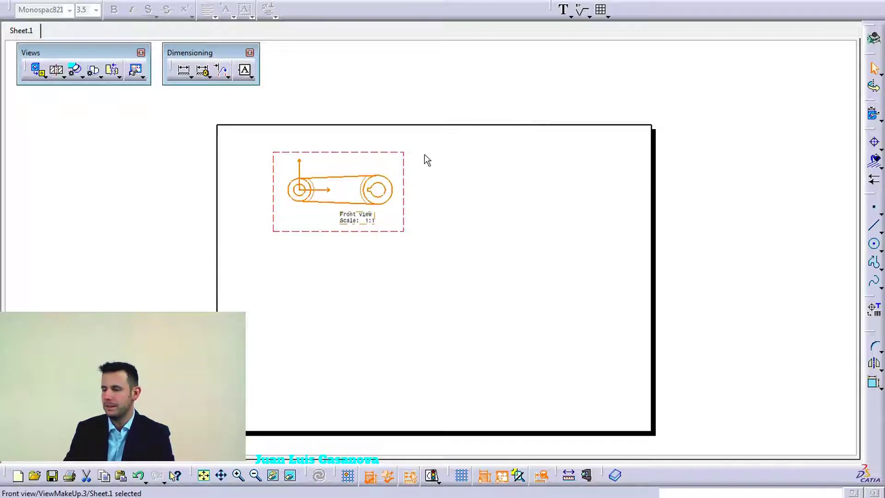
left_click_drag(387, 150, 354, 151)
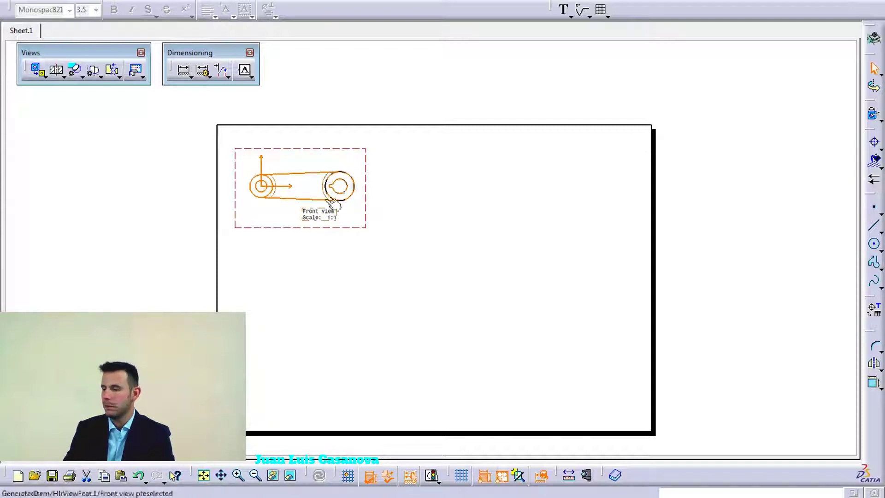
Step: Hide the front view's frame and display it again
left_click(500, 475)
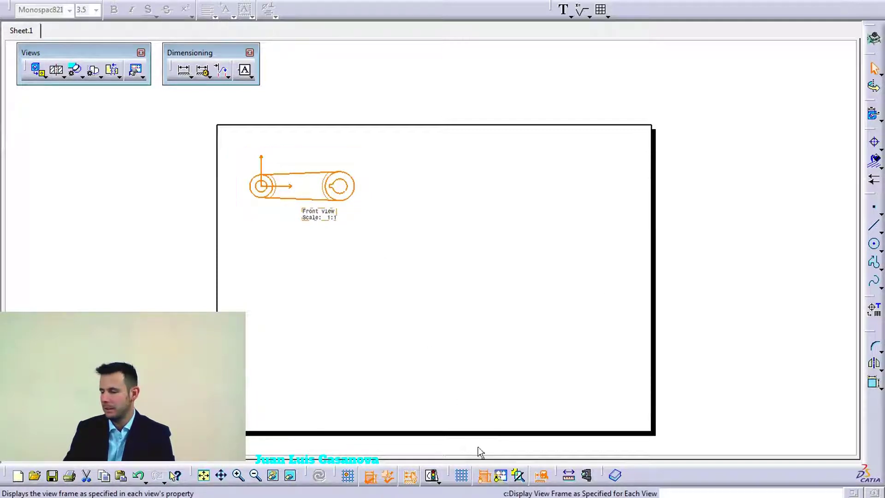
left_click(245, 266)
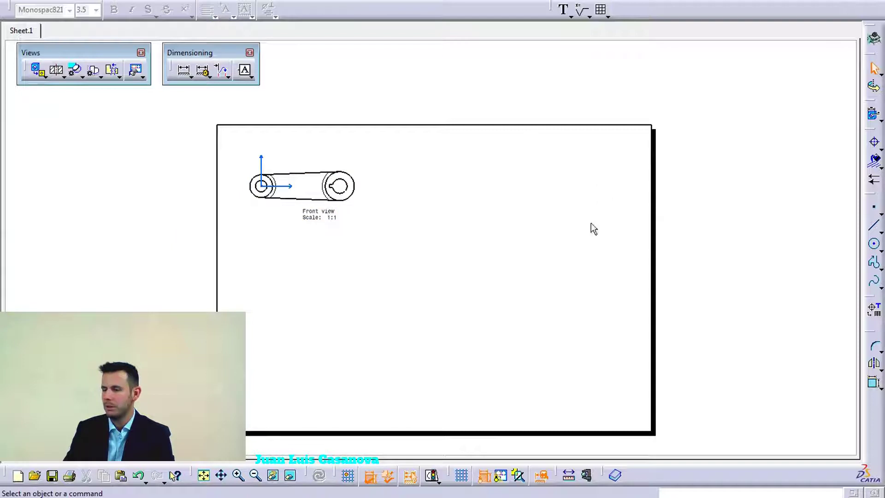
left_click(500, 475)
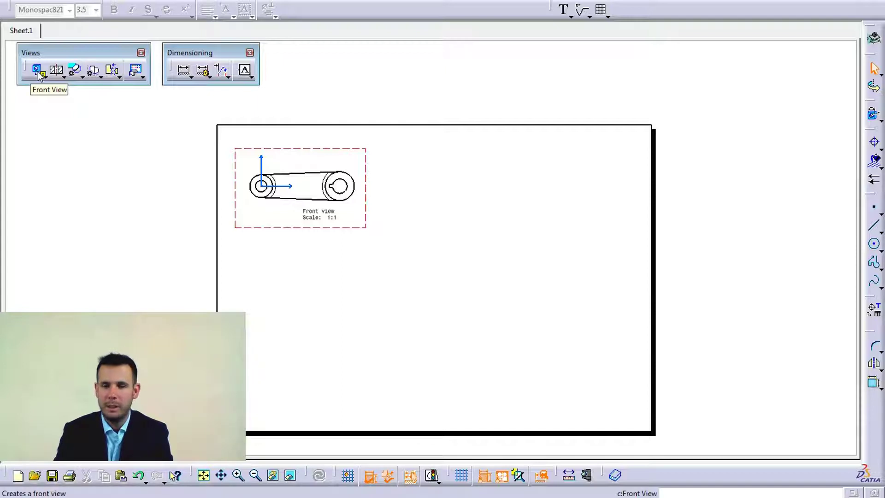
left_click(45, 79)
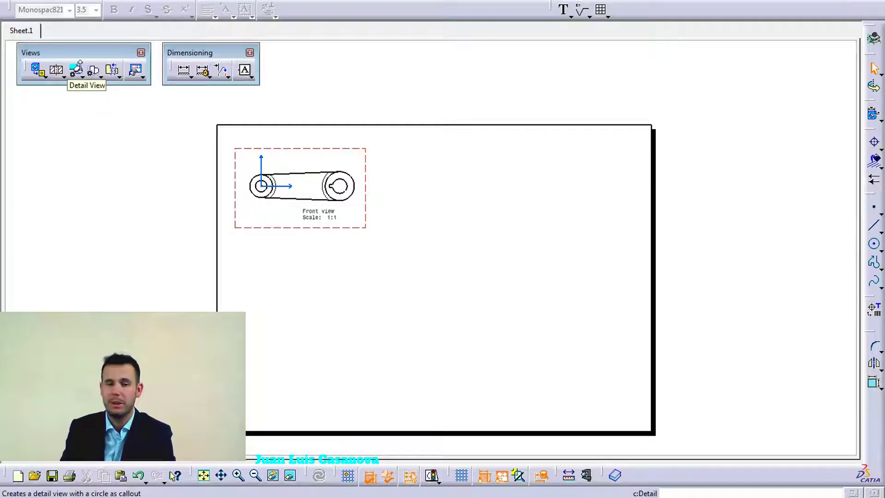
left_click(75, 70)
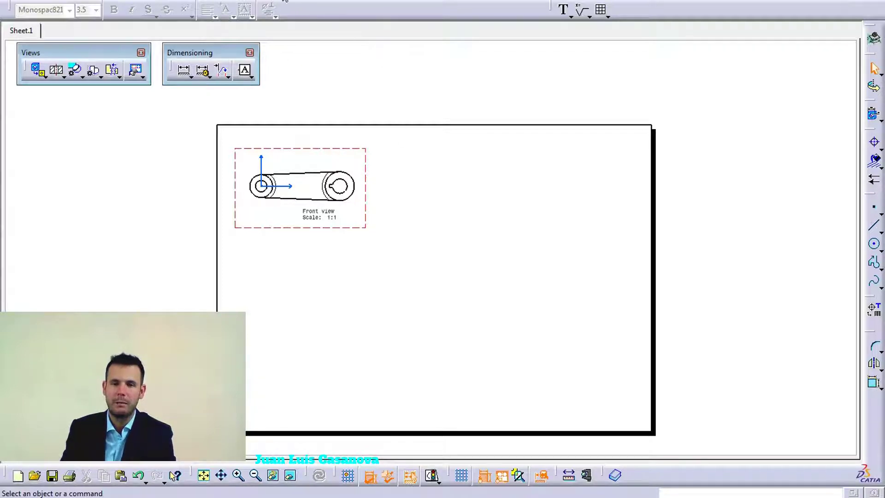
left_click(272, 0)
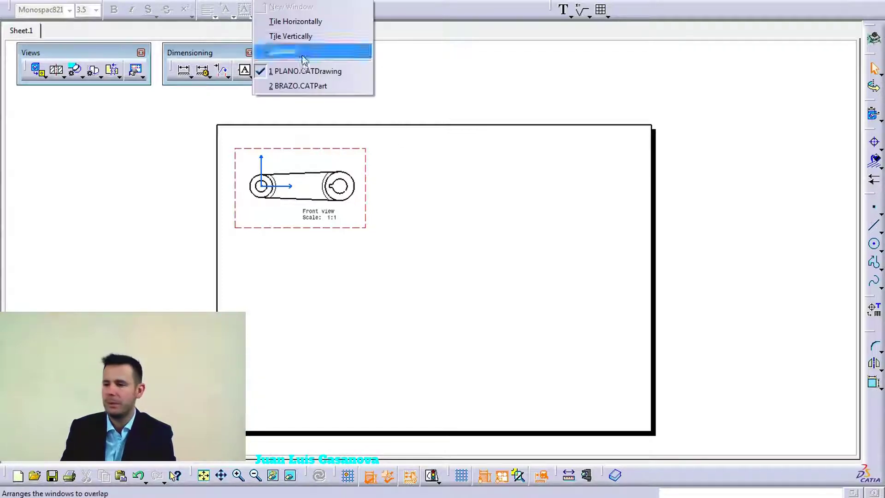
left_click(458, 11)
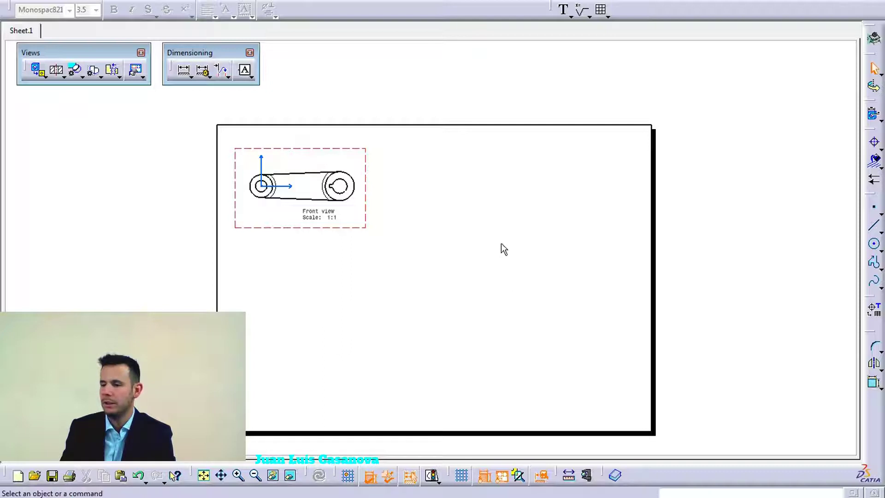
Step: Start the Isometric View command and switch to the BRAZO.CATPart window for picking the reference
left_click(45, 76)
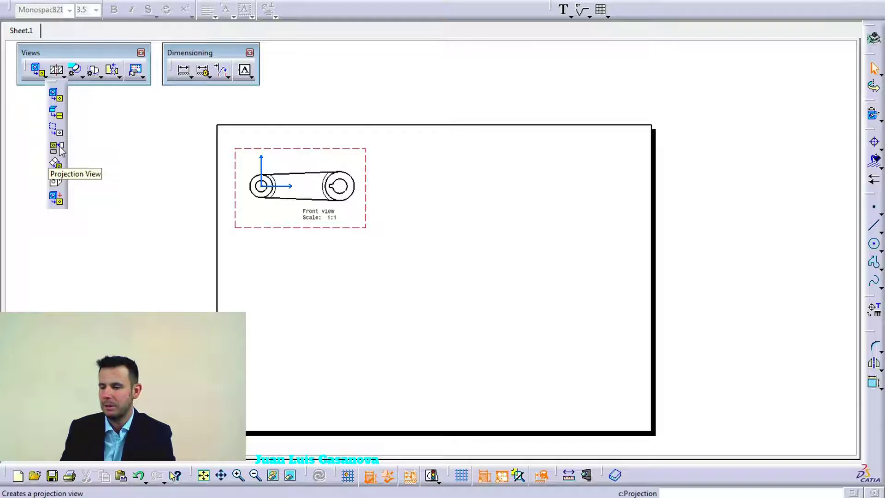
left_click(61, 183)
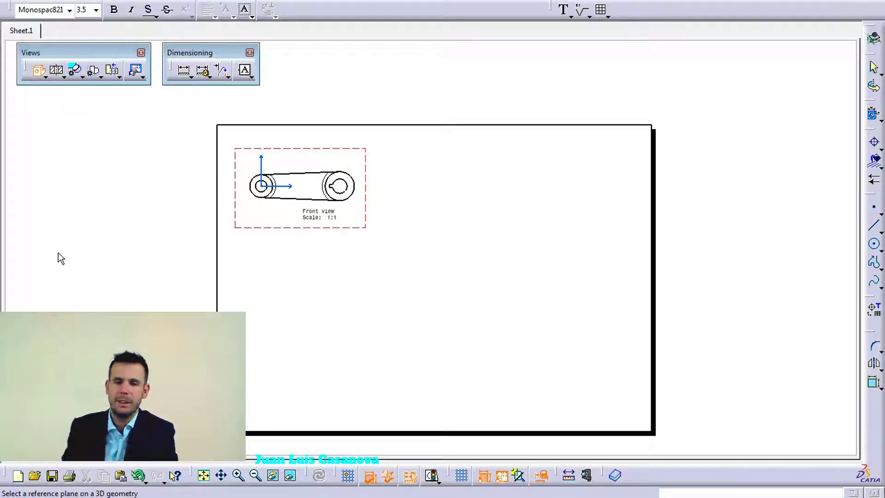
key("alt+w")
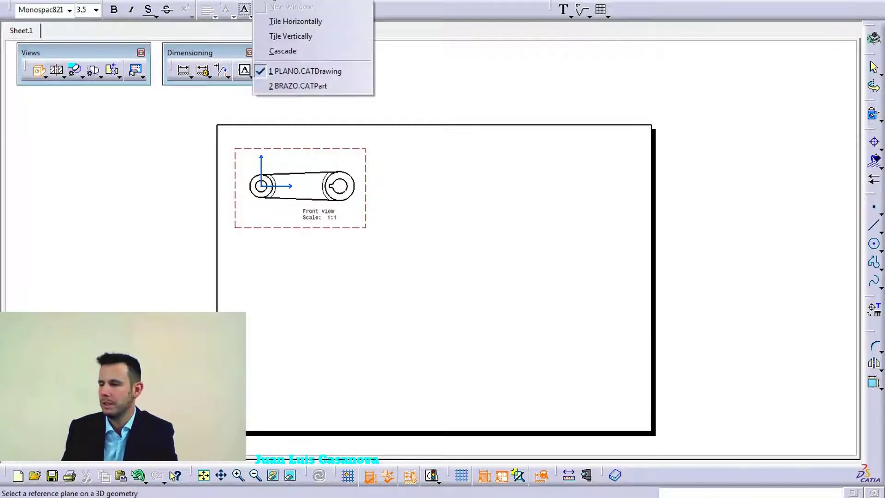
left_click(295, 89)
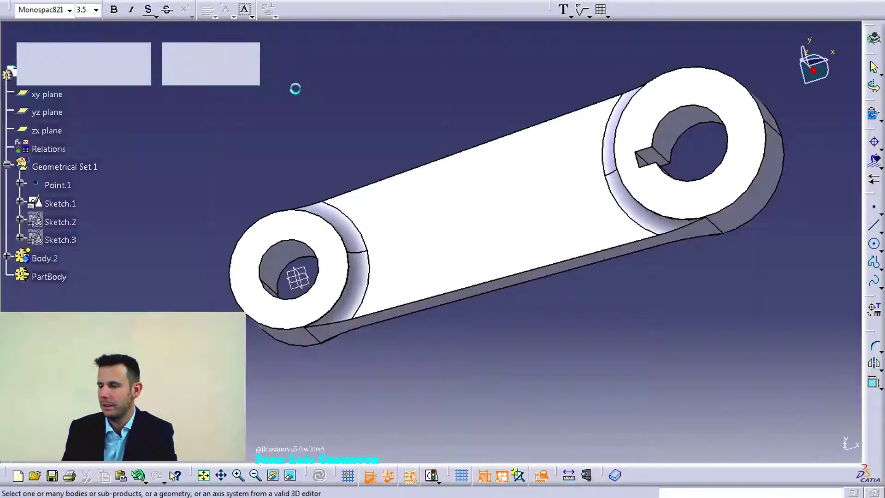
Step: Orient the arm obliquely with the keyed boss at its upper right end and pick it as the isometric view's reference
middle_click_drag(410, 355, 373, 396)
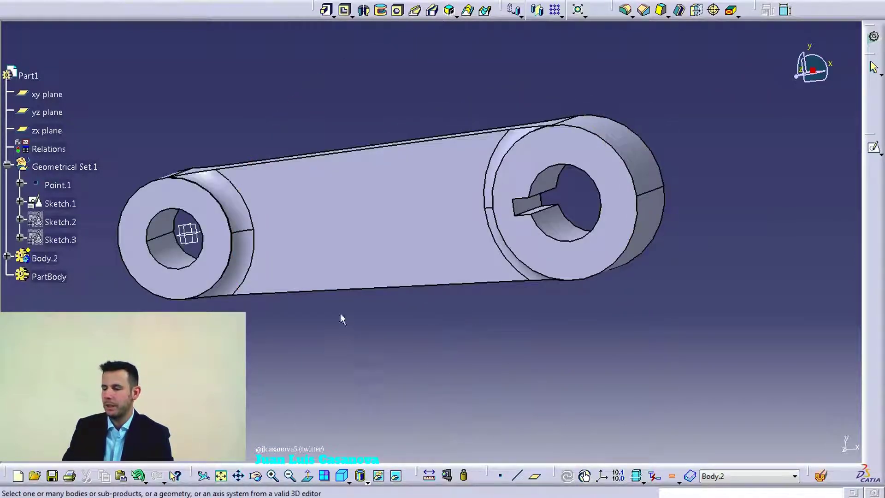
mouse_move(505, 60)
middle_mouse_down()
mouse_move(498, 89)
mouse_move(460, 132)
mouse_move(503, 59)
middle_mouse_up()
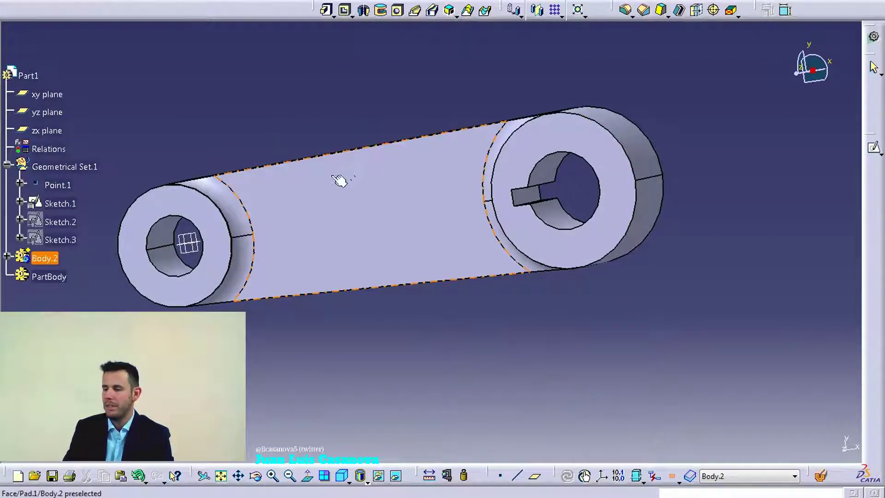
left_click(471, 61)
middle_click_drag(289, 95, 494, 244)
middle_click_drag(280, 292, 465, 276)
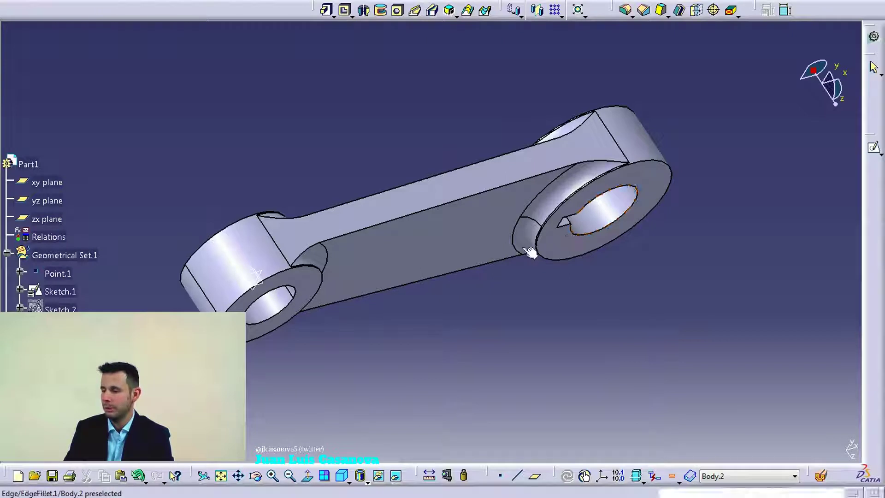
left_click(411, 248)
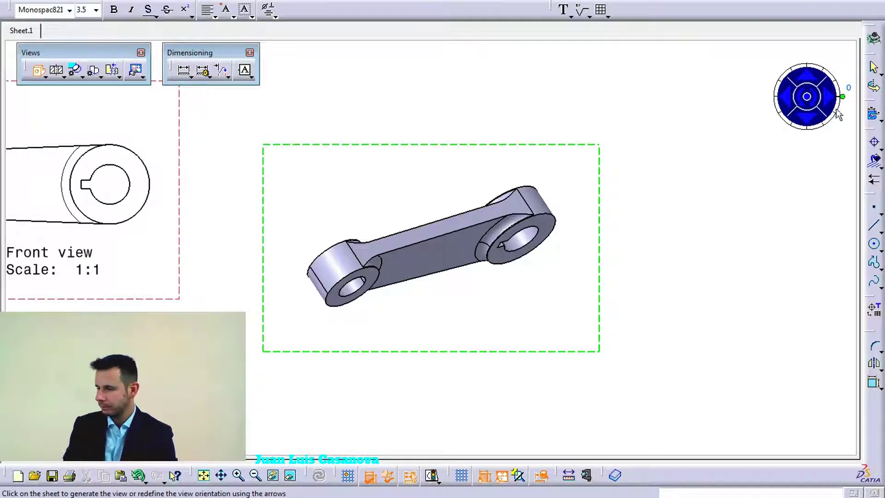
Step: Flip the isometric preview and restore its orientation, generate the view, and move it near the sheet's lower-right corner
left_click(828, 97)
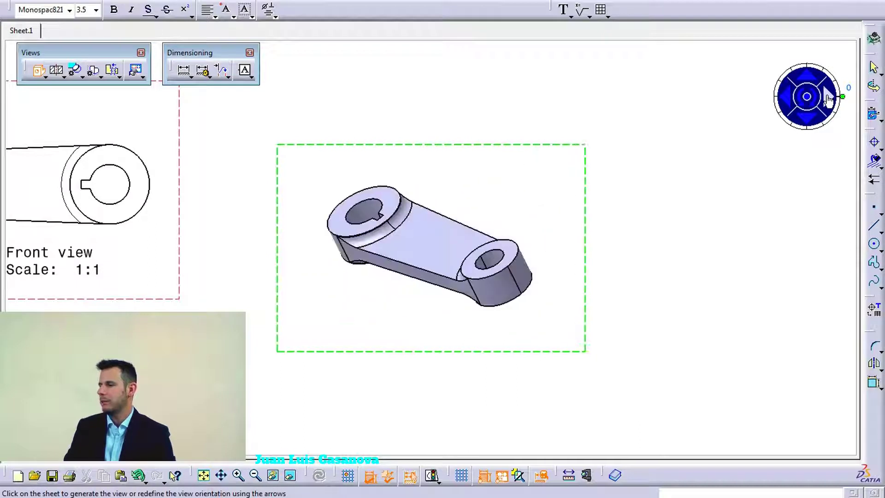
left_click(787, 97)
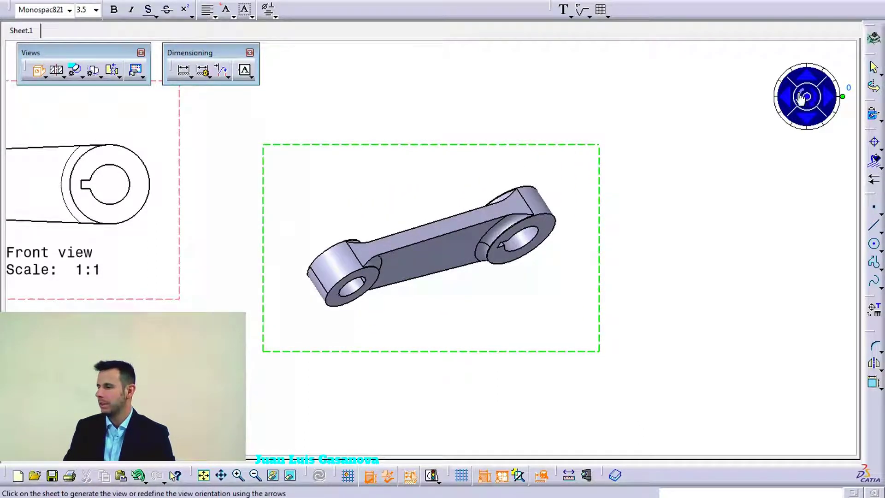
left_click(671, 136)
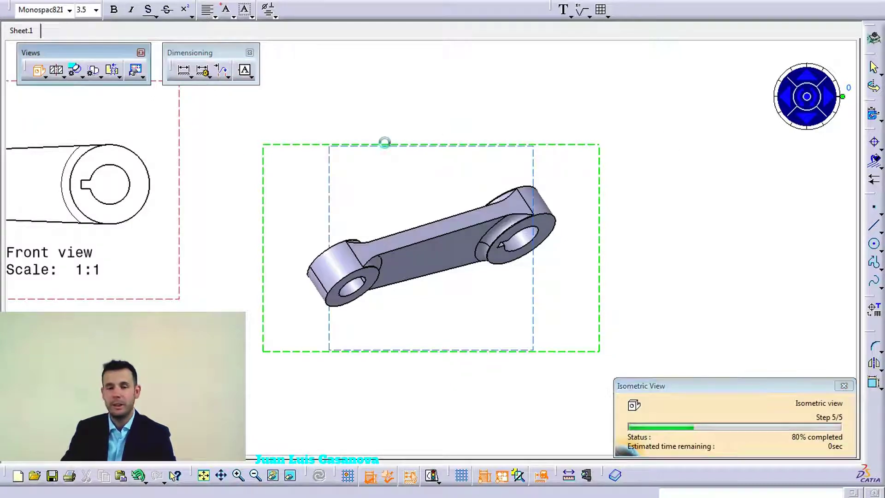
mouse_move(656, 154)
middle_mouse_down()
mouse_move(662, 189)
mouse_move(649, 290)
mouse_move(493, 317)
middle_mouse_up()
left_click_drag(504, 346, 551, 415)
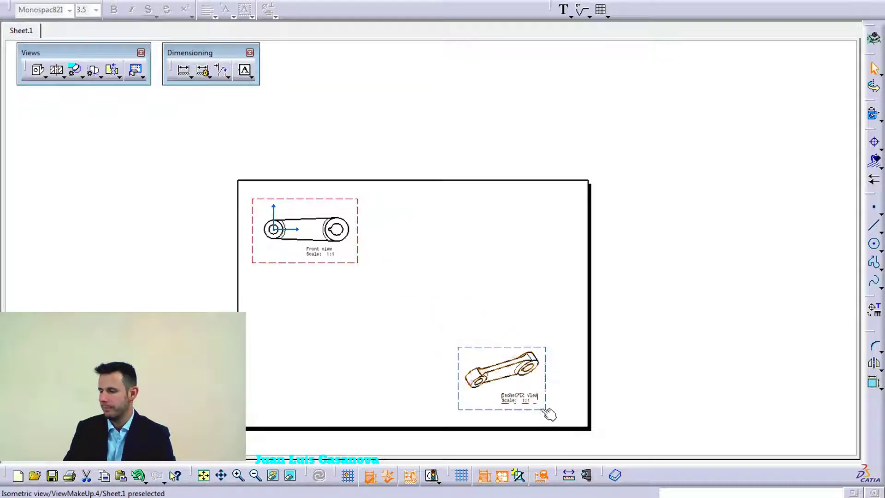
Step: Start a second isometric view and pick the arm in BRAZO.CATPart as its reference, oriented steeply with the keyed boss on top
left_click(37, 73)
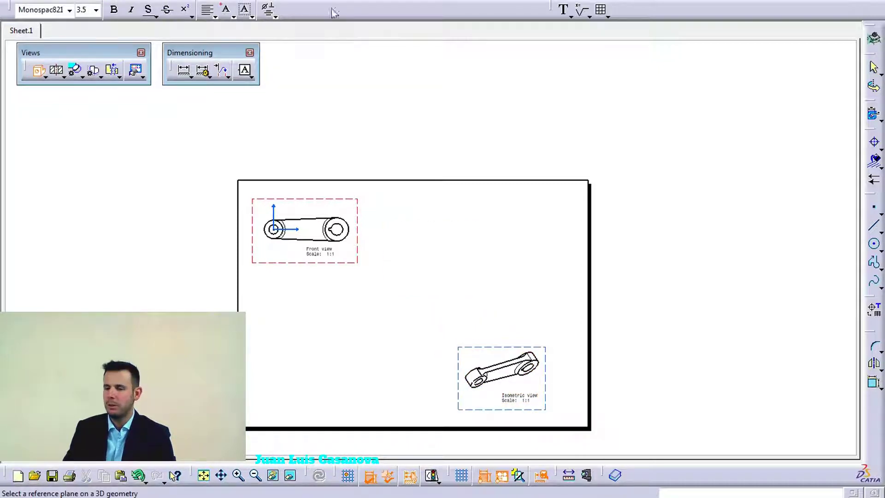
left_click(269, 1)
left_click(311, 85)
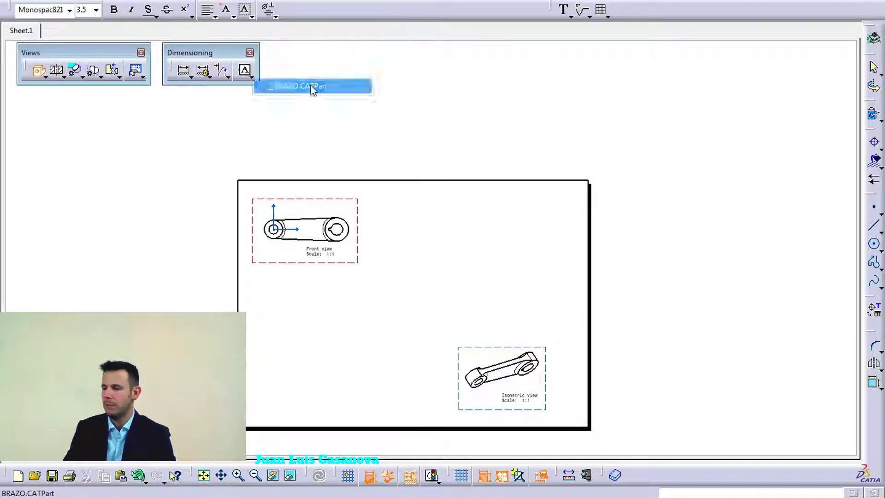
middle_click_drag(288, 142, 438, 217)
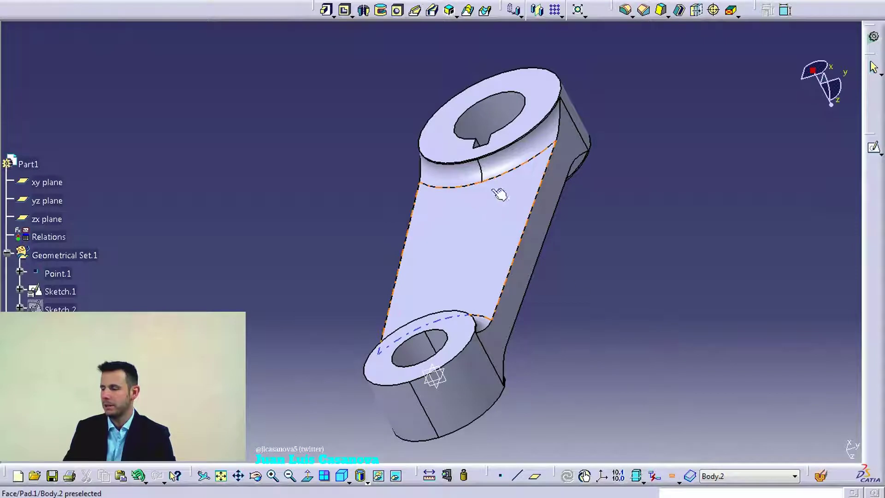
left_click(491, 121)
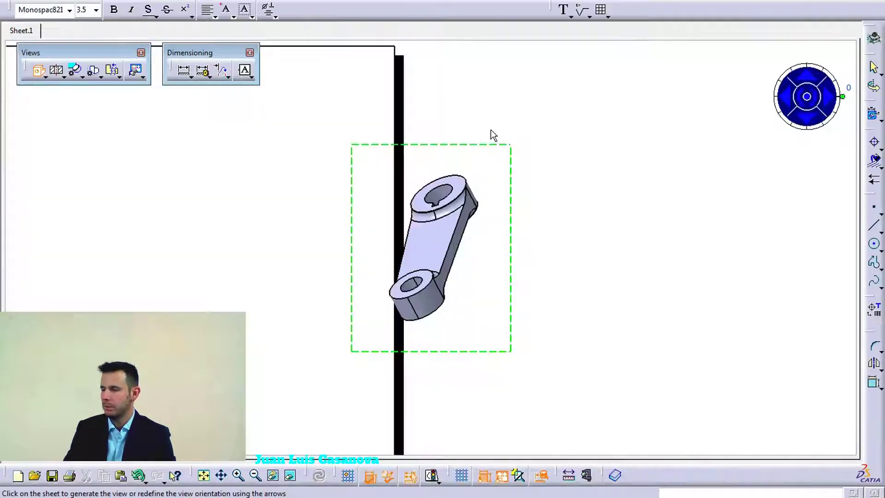
Step: Generate the second isometric view and move it onto the sheet, above the first isometric view near the right edge
left_click(593, 78)
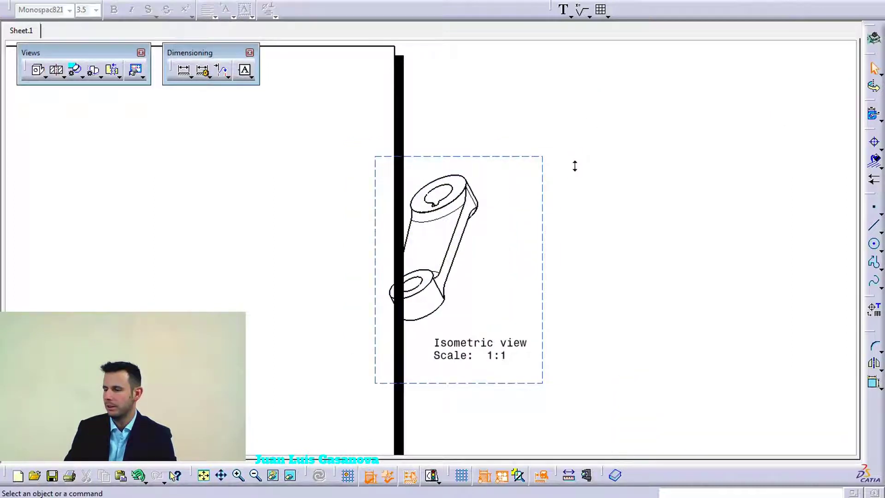
left_click_drag(456, 273, 412, 291)
left_click(198, 266)
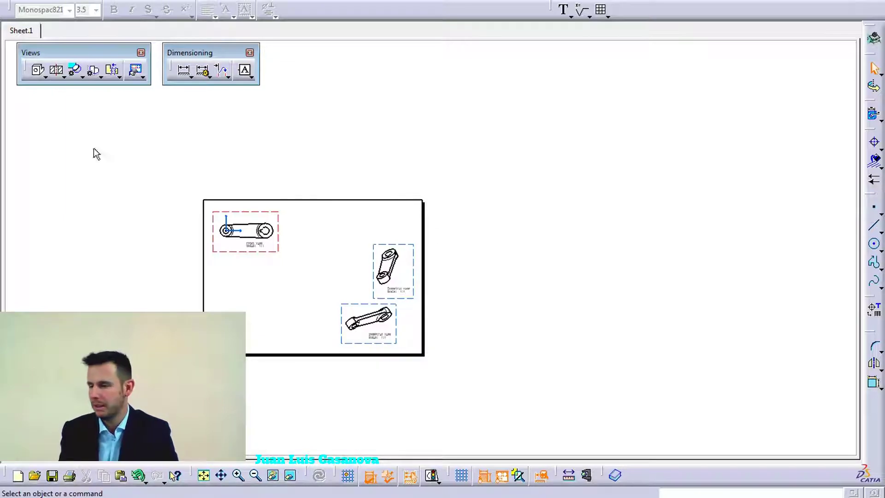
Step: Start an advanced front view with the view name VISTA and a scale of 2:1
left_click(46, 78)
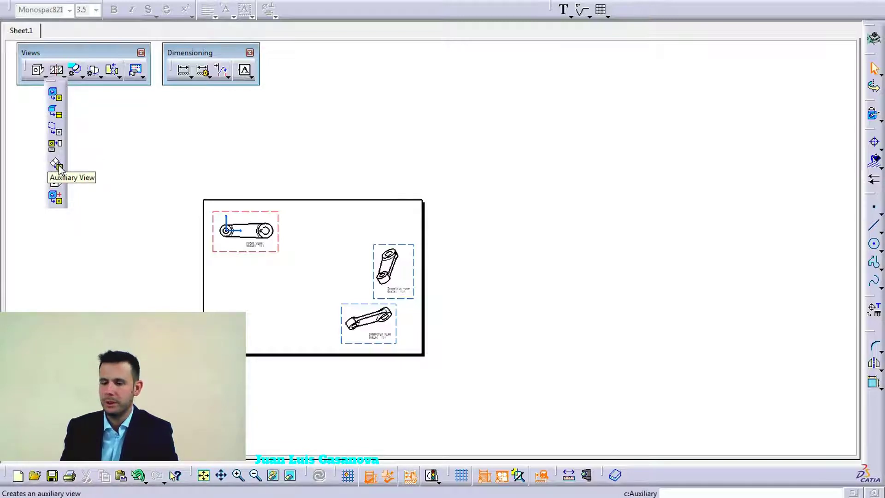
left_click(57, 199)
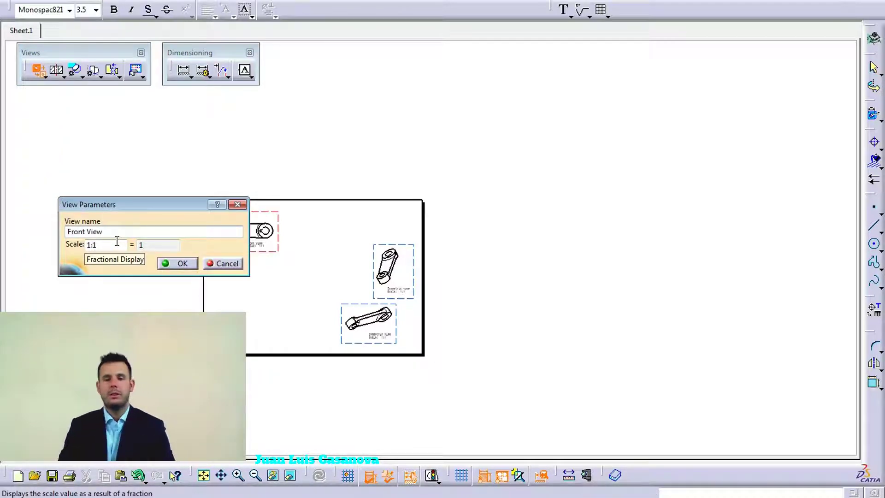
left_click_drag(145, 201, 94, 102)
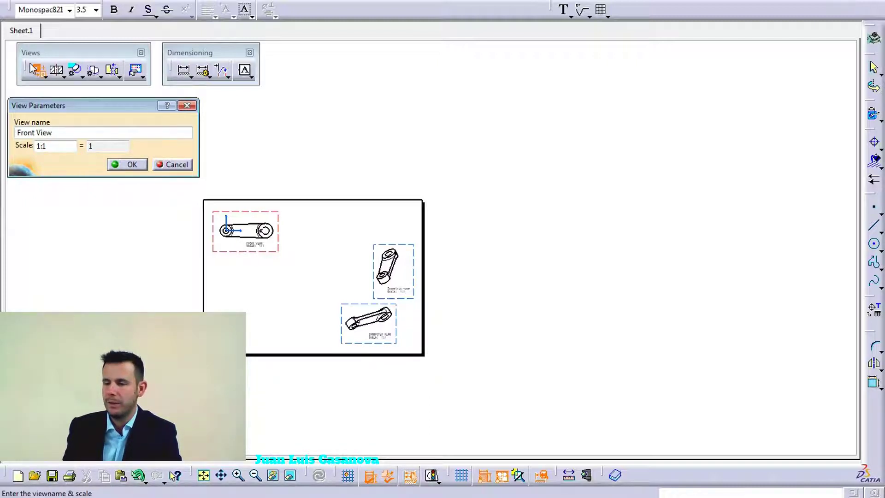
left_click_drag(59, 133, 6, 135)
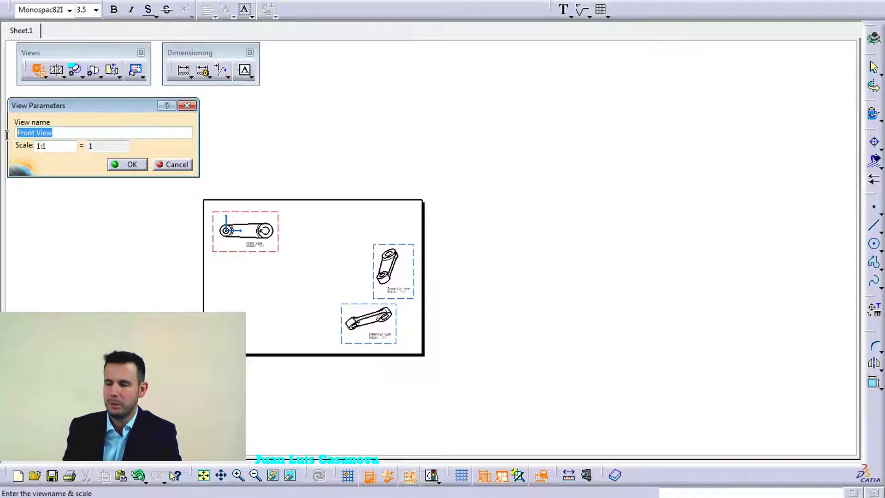
type("Vi")
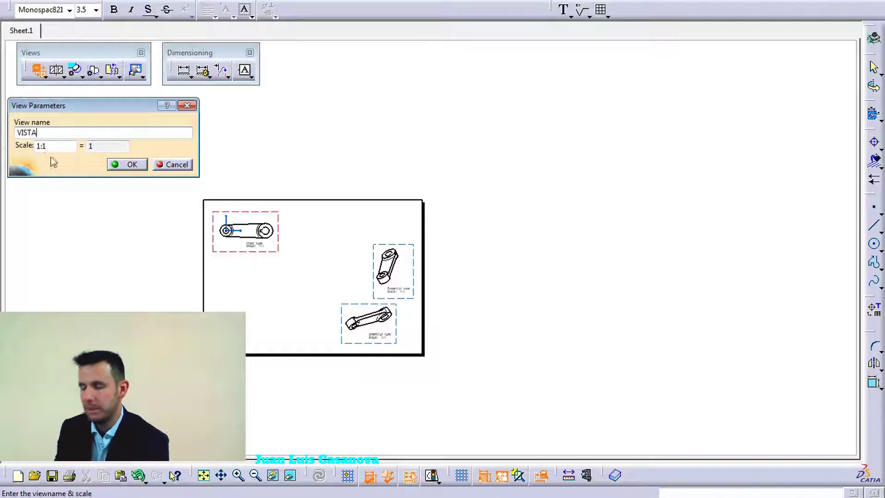
left_click(41, 145)
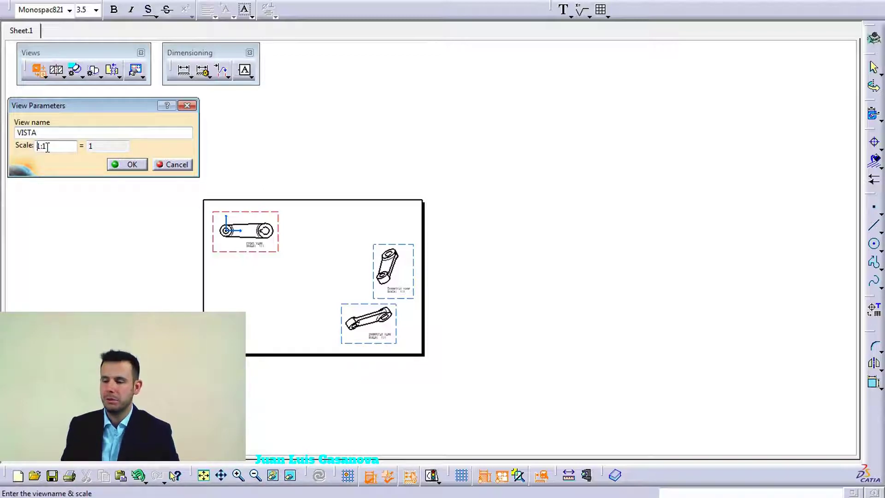
key("Delete")
key("Delete")
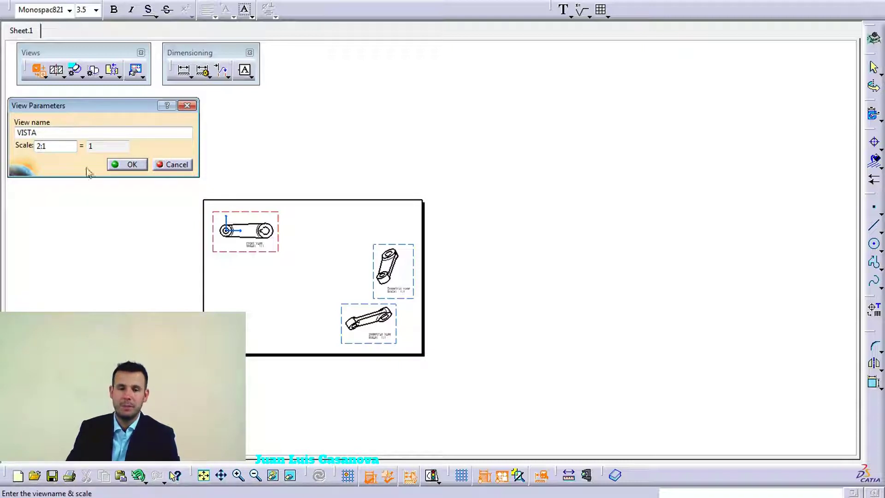
left_click(112, 162)
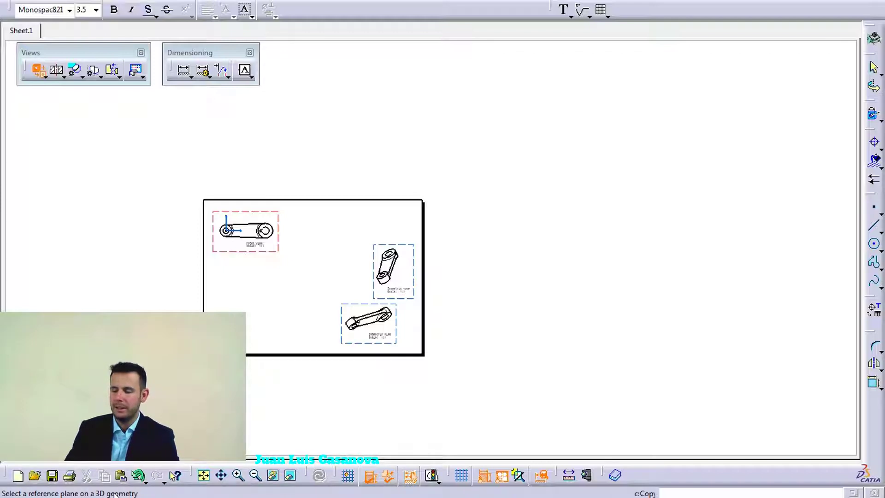
Step: Generate the VISTA view from the arm's narrow side in BRAZO.CATPart and move it above the sheet
left_click(265, 1)
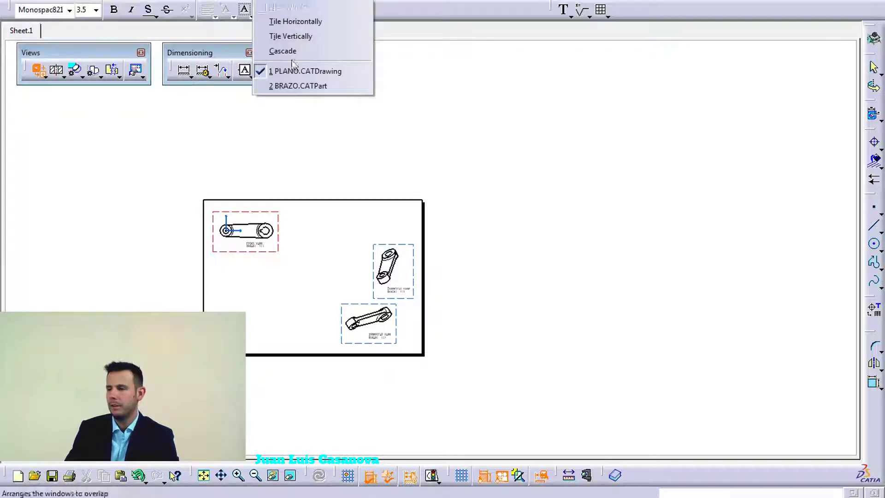
left_click(297, 86)
middle_click_drag(599, 244, 411, 297)
left_click(406, 289)
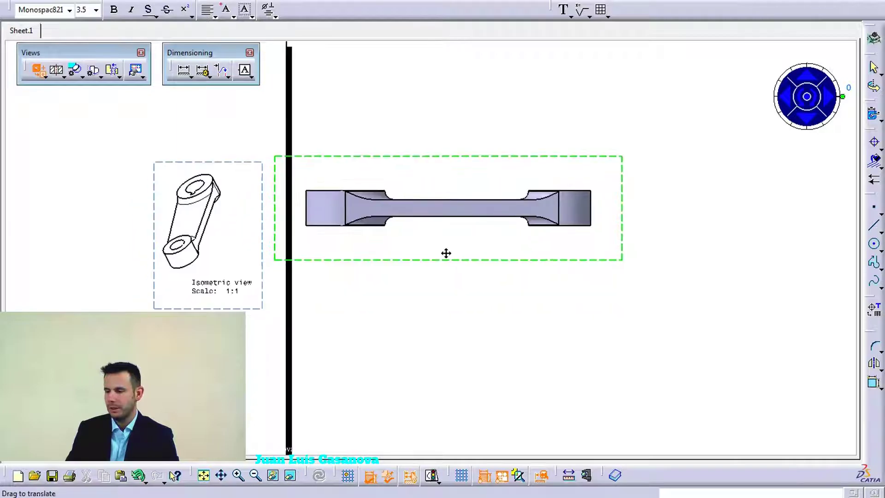
middle_click_drag(445, 253, 454, 330, "ctrl")
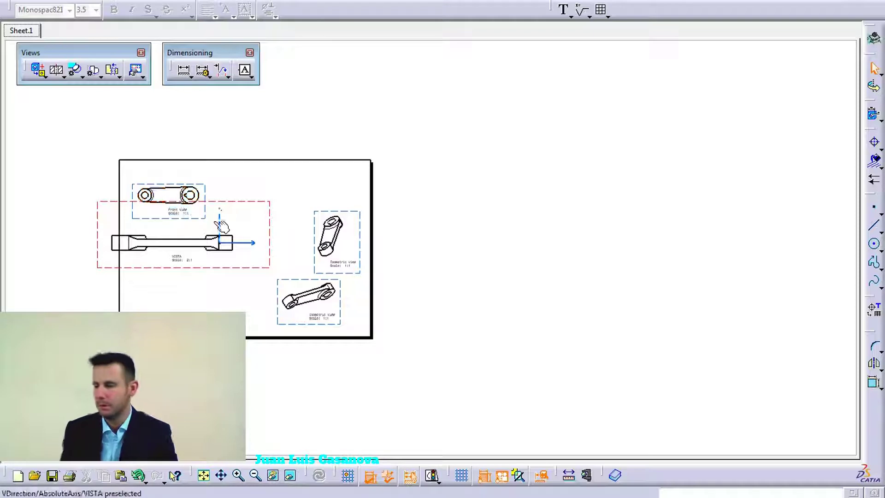
left_click_drag(239, 200, 249, 89)
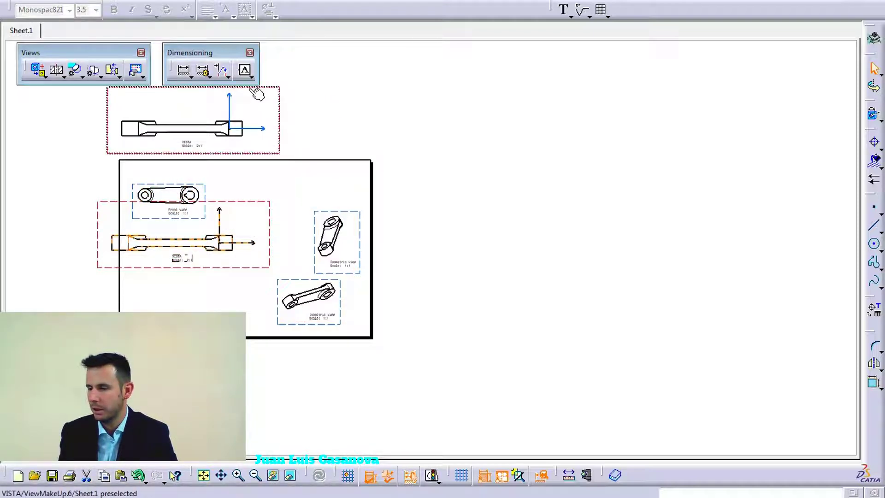
Step: Activate the VISTA view, the upper isometric view and finally the front view as the current view
left_click(45, 76)
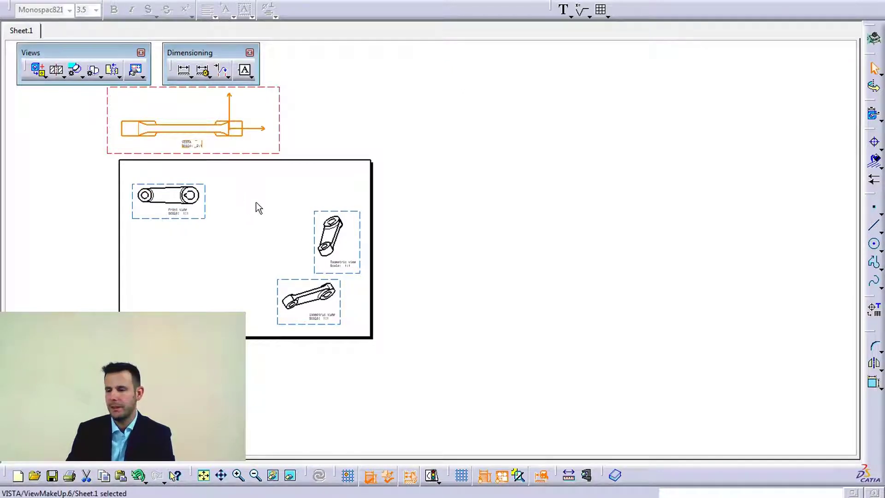
left_click(47, 81)
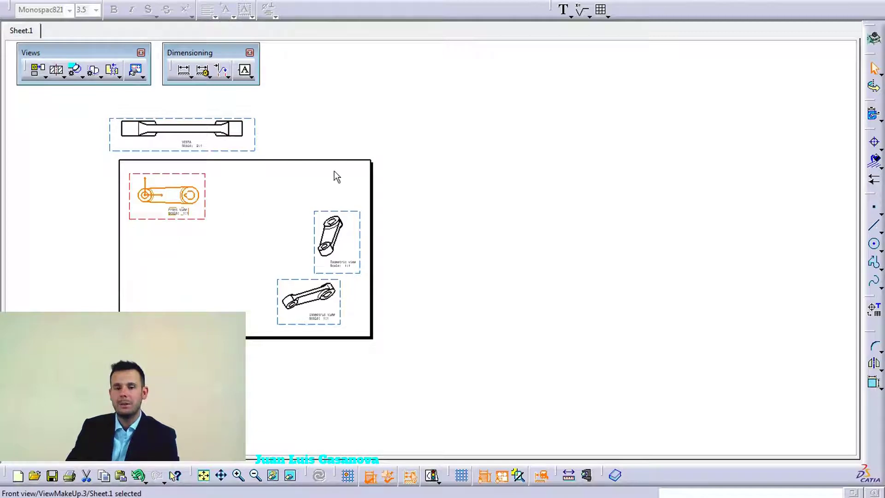
left_click(254, 137)
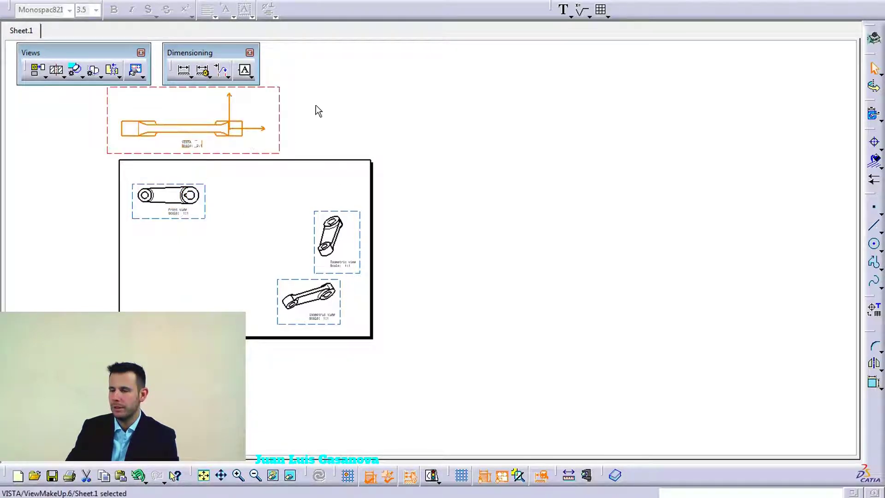
middle_click_drag(291, 106, 299, 175)
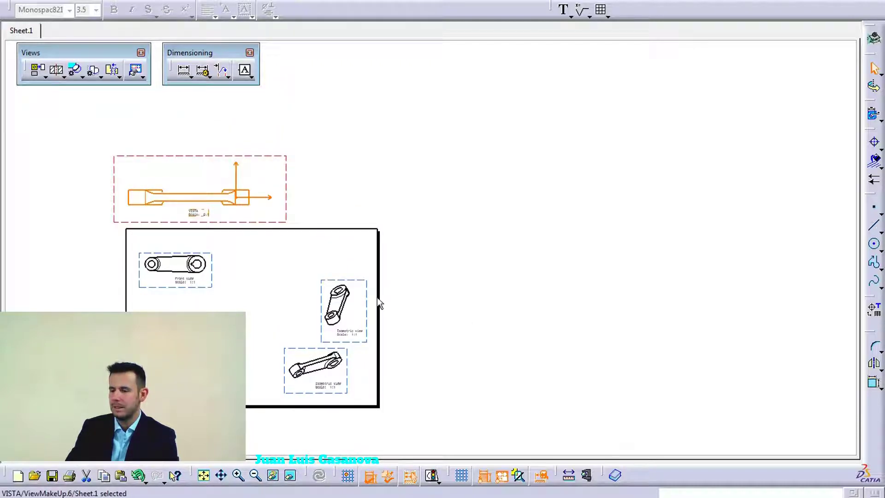
double_click(364, 291)
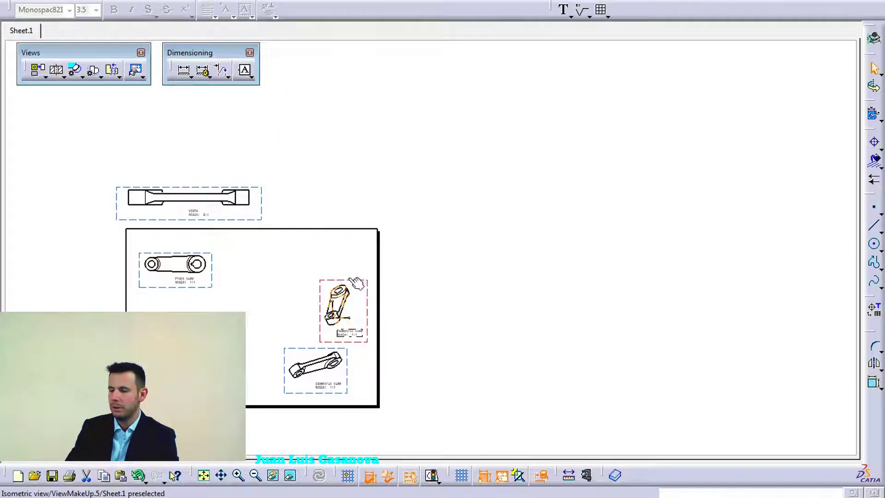
left_click(357, 283)
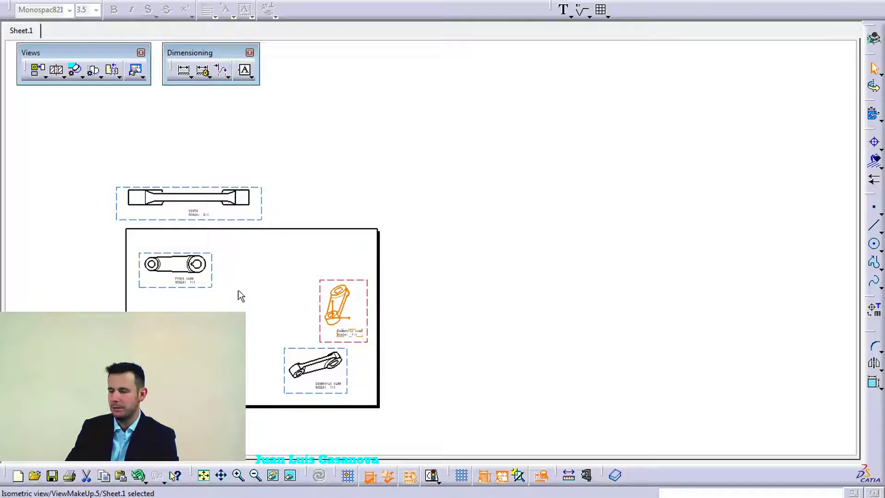
mouse_move(232, 285)
middle_mouse_down()
mouse_move(334, 253)
mouse_move(348, 188)
mouse_move(398, 220)
mouse_move(372, 192)
middle_mouse_up()
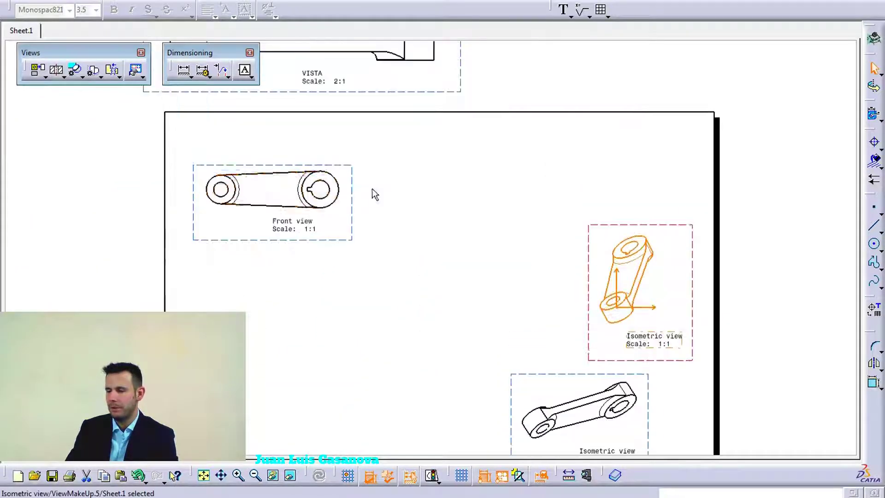
left_click(349, 196)
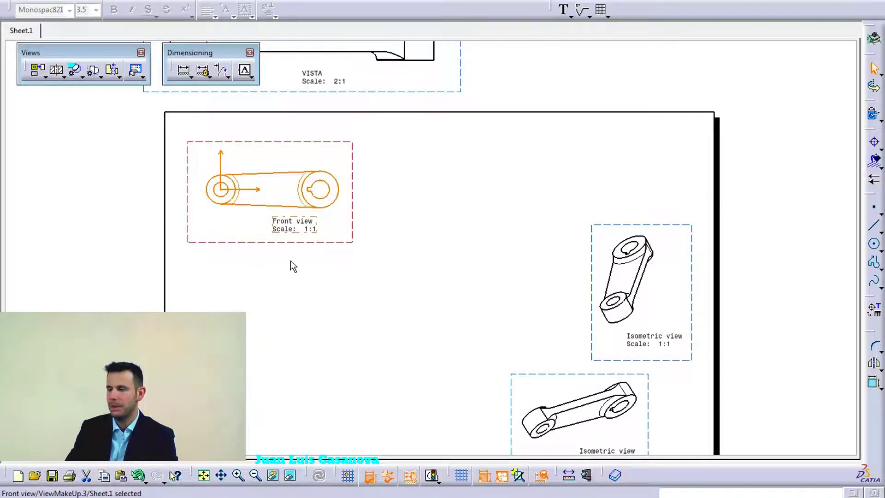
Step: Project a top view from the front view and place it directly below the front view on the sheet
left_click(38, 72)
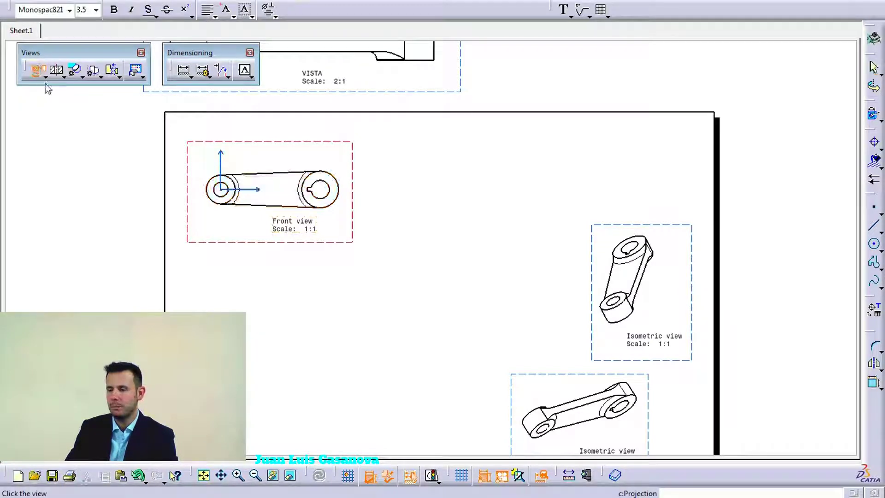
middle_click_drag(329, 339, 333, 375)
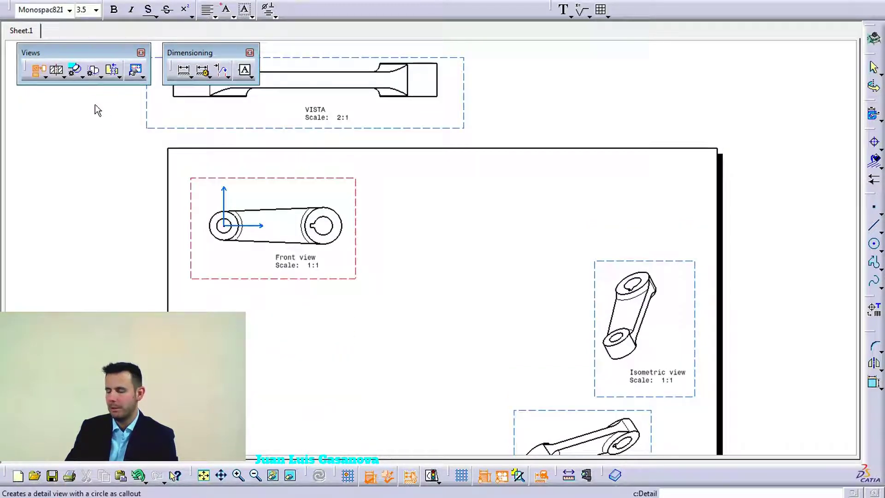
mouse_move(272, 339)
middle_mouse_down("ctrl")
mouse_move(332, 249)
mouse_move(340, 270)
middle_mouse_up("ctrl")
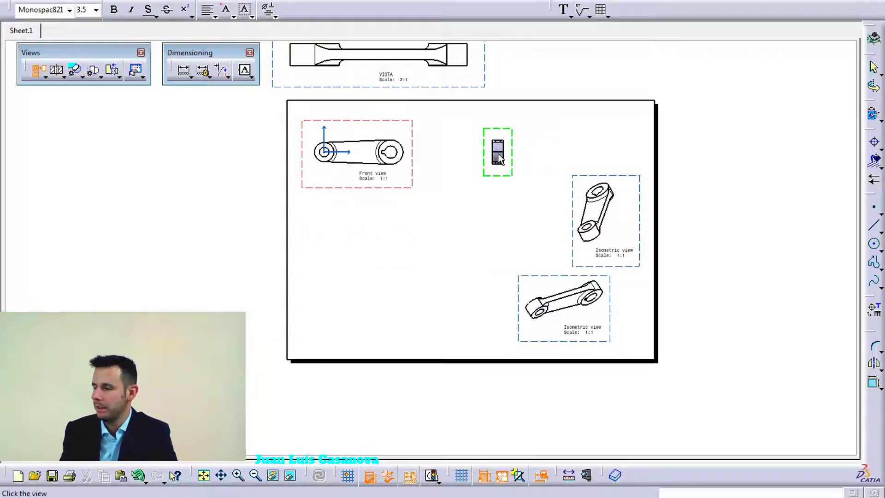
middle_click_drag(500, 148, 463, 319)
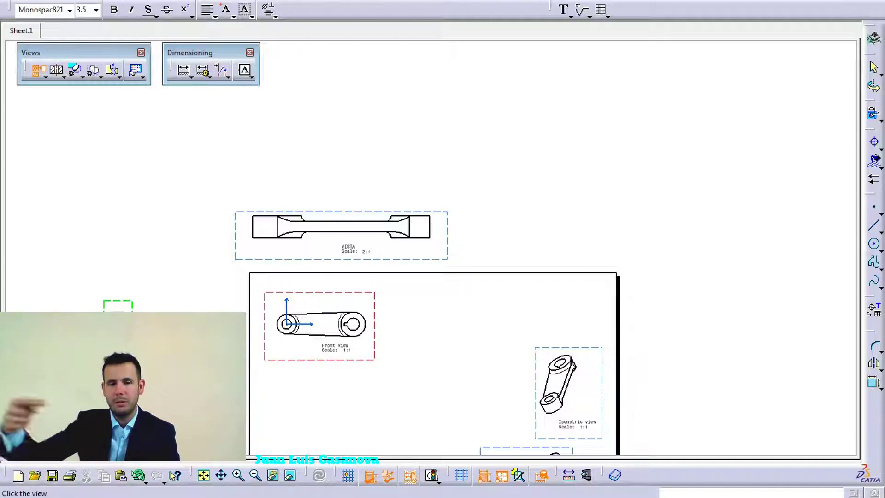
middle_click_drag(488, 342, 503, 154)
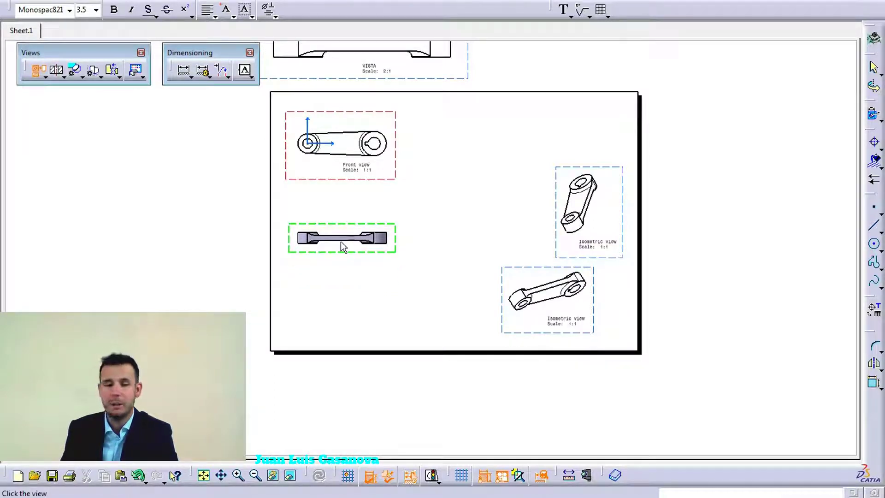
left_click(341, 242)
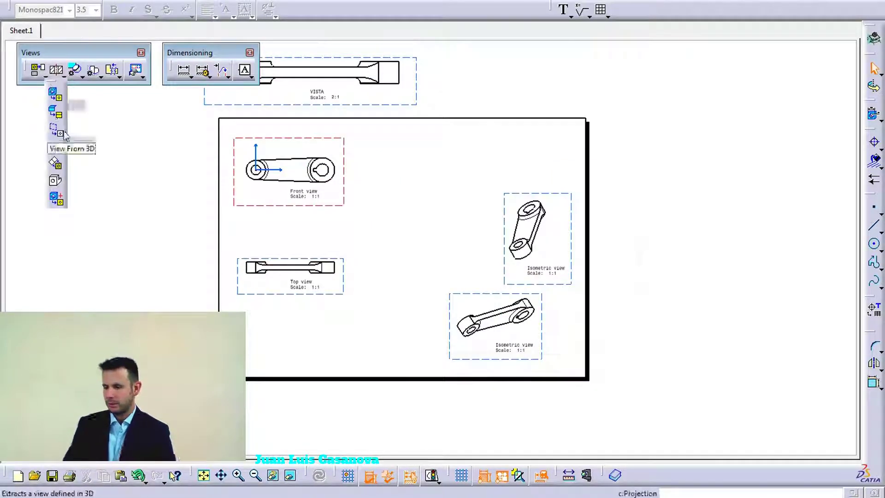
Step: Create an auxiliary view from a diagonal reference line drawn beyond the top view's lower corner, and place it below the sheet
left_click(57, 165)
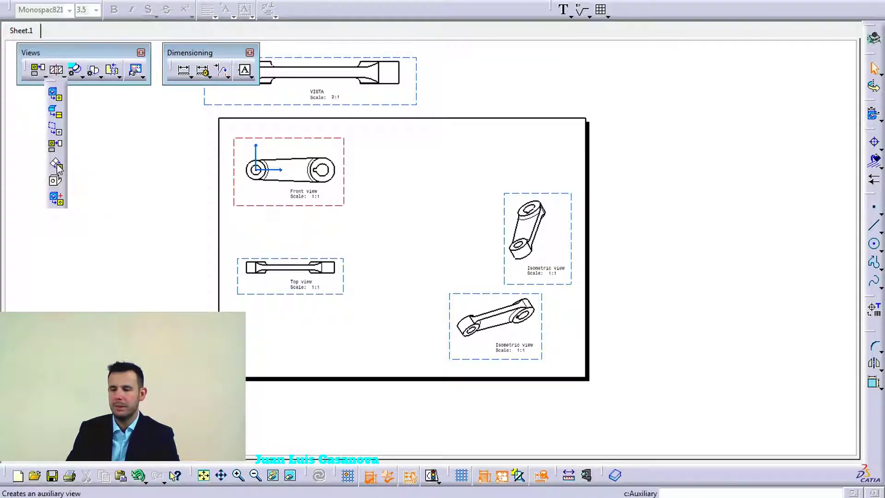
left_click(57, 165)
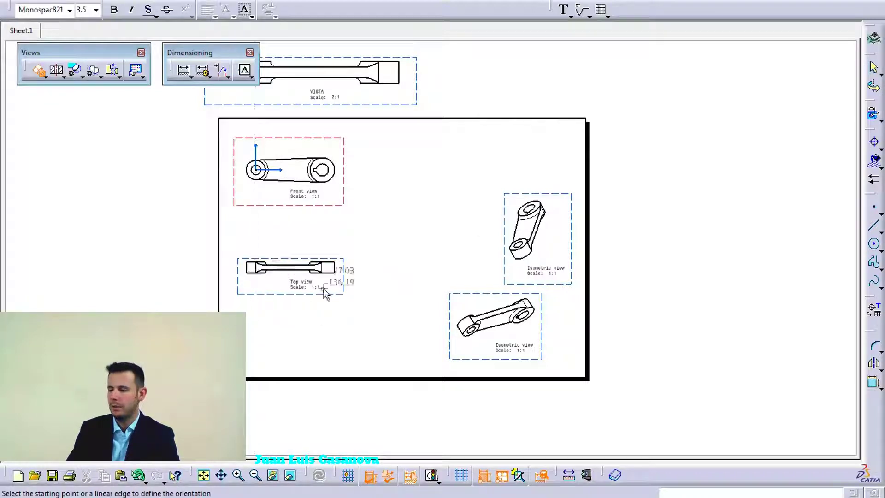
middle_click_drag(326, 331, 262, 290)
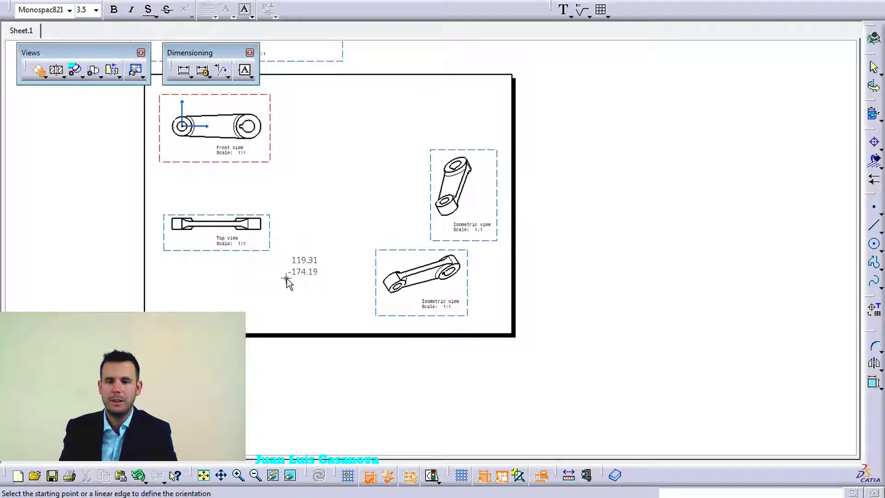
left_click(266, 266)
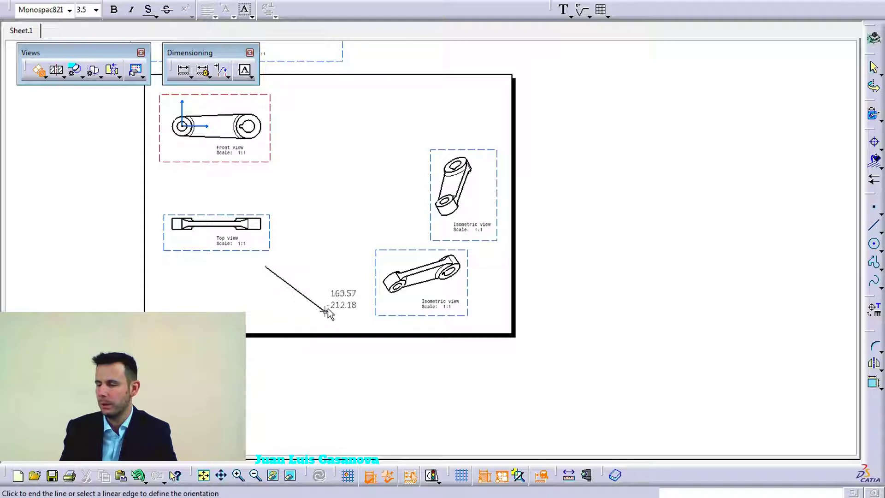
left_click(307, 314)
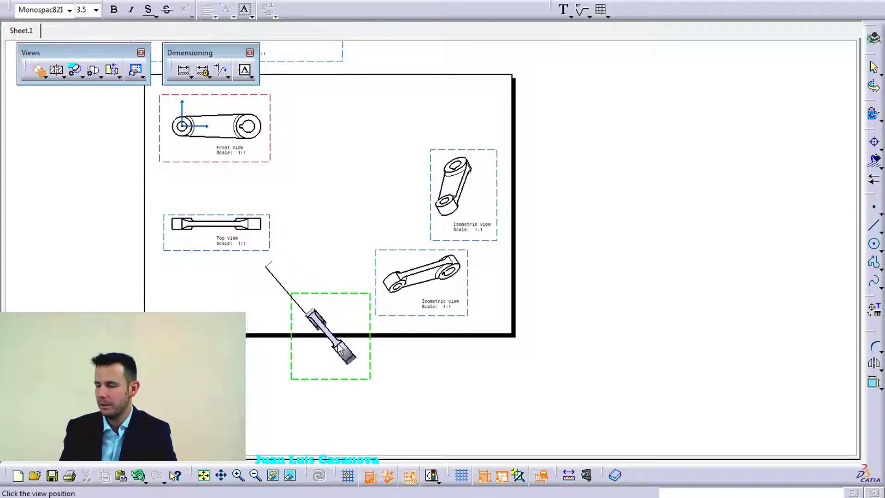
middle_click_drag(386, 394, 359, 263)
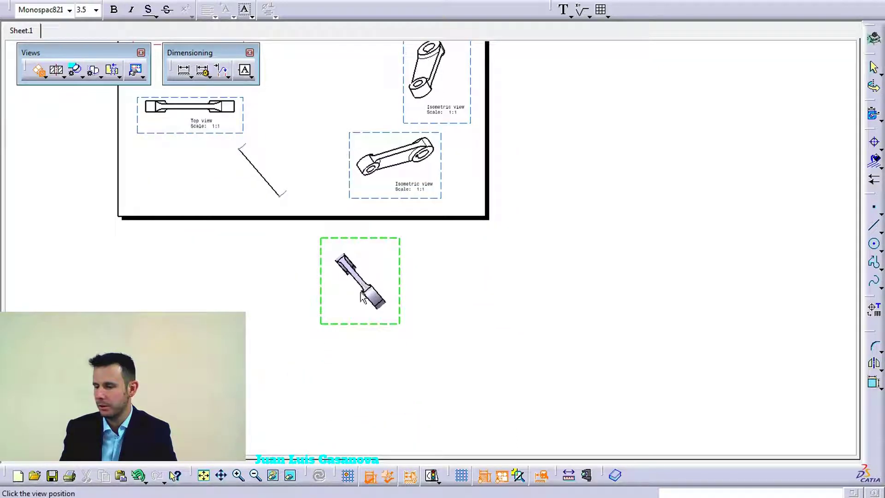
middle_click_drag(331, 310, 309, 429)
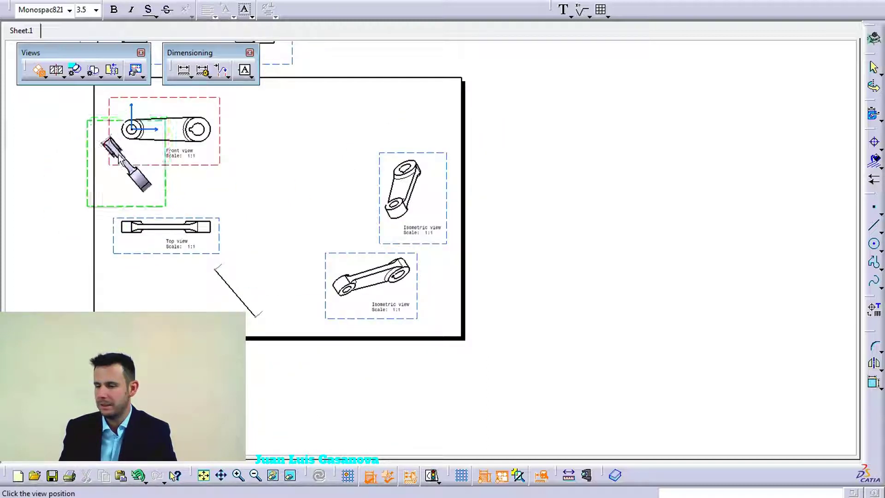
middle_click_drag(347, 381, 310, 327)
left_click(309, 341)
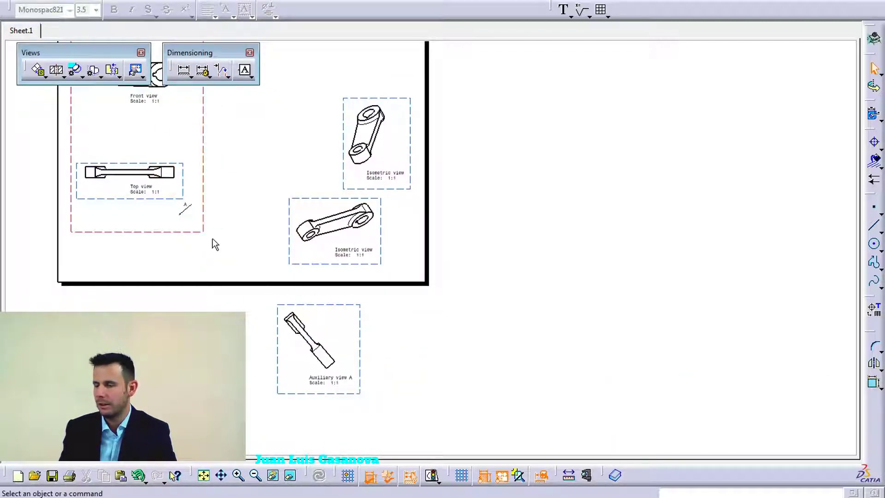
Step: Create a second auxiliary view from a vertical reference line across the front view, and place it over the sheet's left border
middle_click_drag(250, 253, 252, 301)
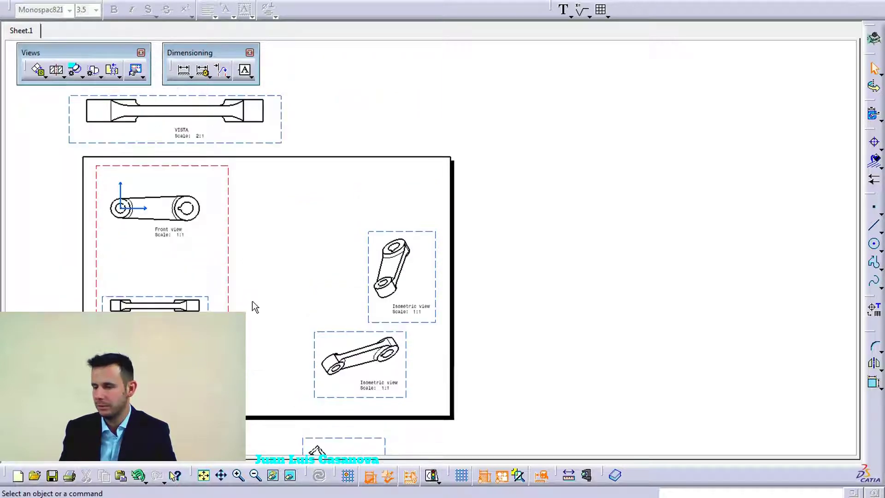
middle_click_drag(472, 312, 423, 339)
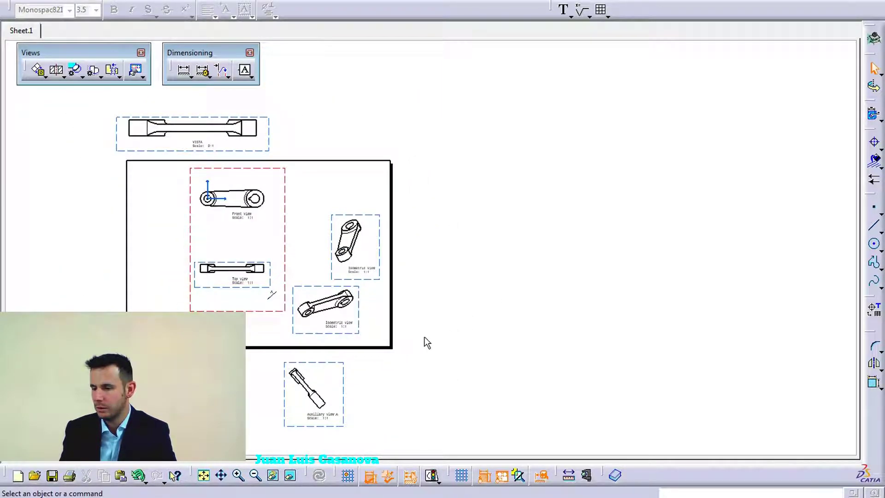
left_click(38, 74)
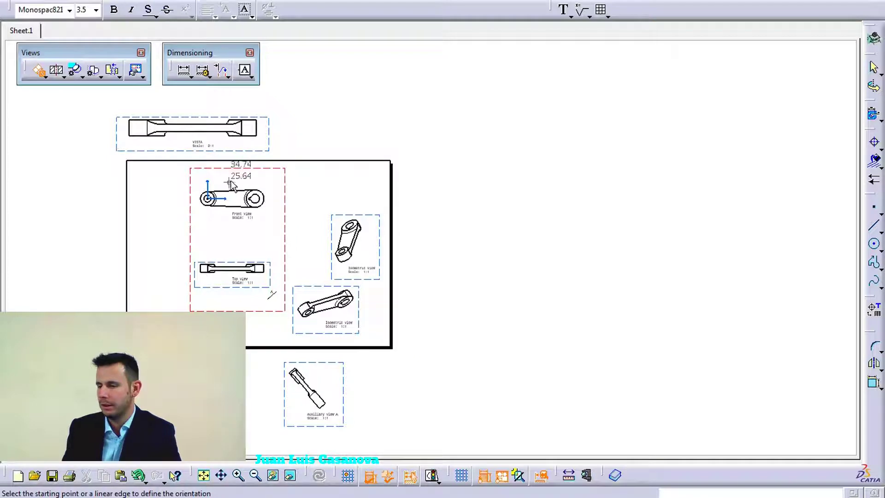
left_click(231, 181)
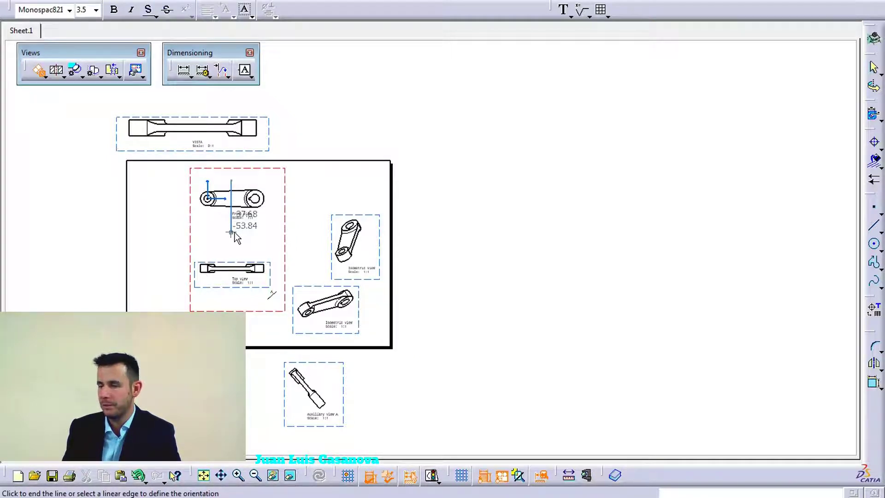
left_click(234, 233)
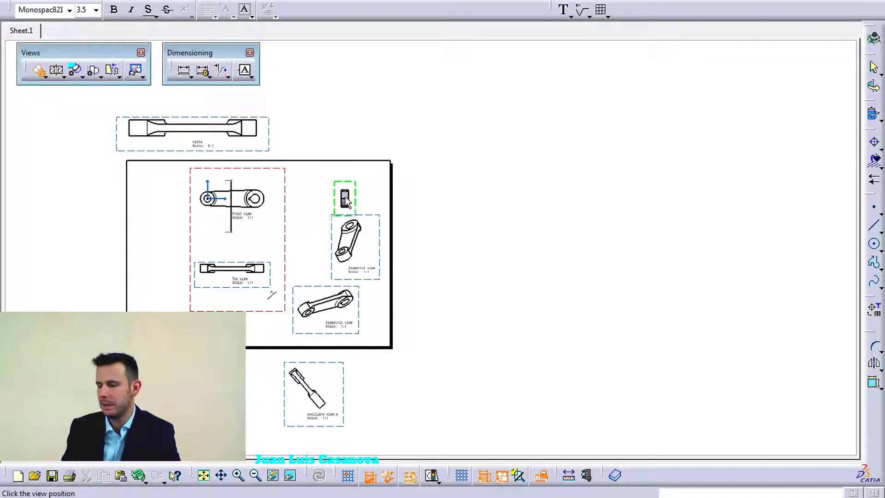
left_click(128, 198)
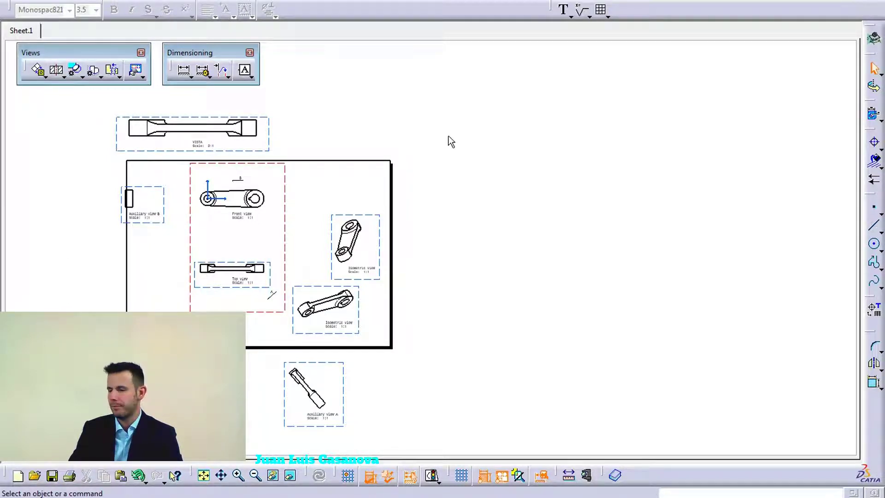
Step: Delete the top view and the auxiliary view placed below the sheet
mouse_move(408, 169)
middle_mouse_down()
mouse_move(482, 144)
mouse_move(452, 145)
middle_mouse_up()
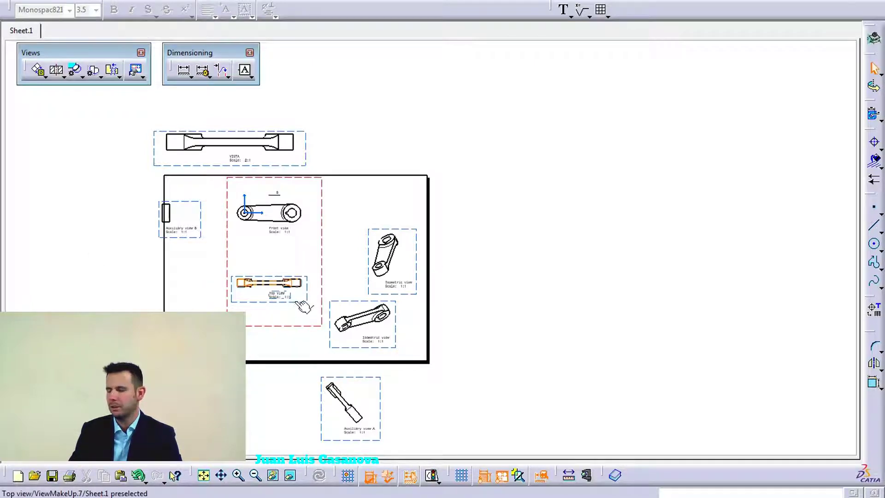
left_click_drag(296, 300, 308, 417)
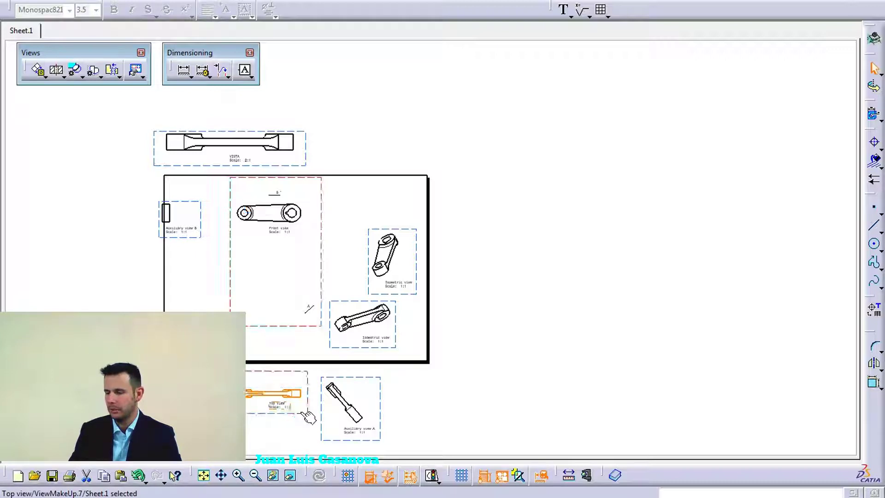
left_click(300, 412)
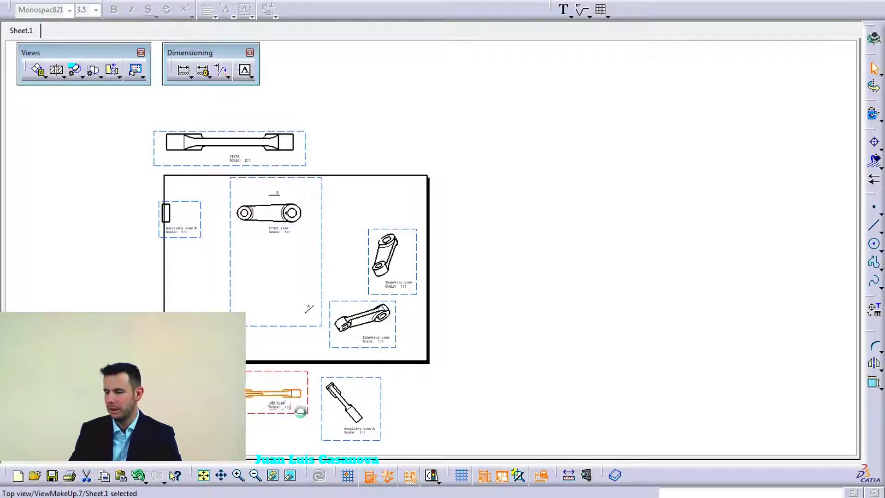
right_click(300, 412)
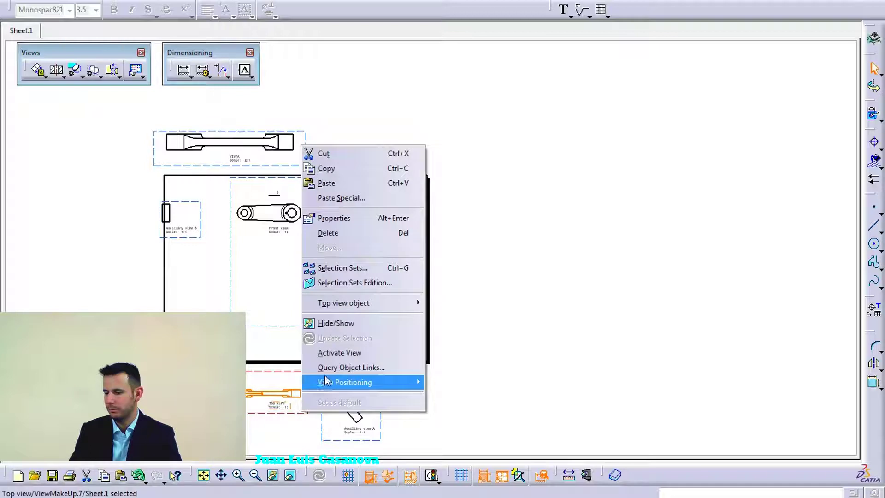
left_click(344, 238)
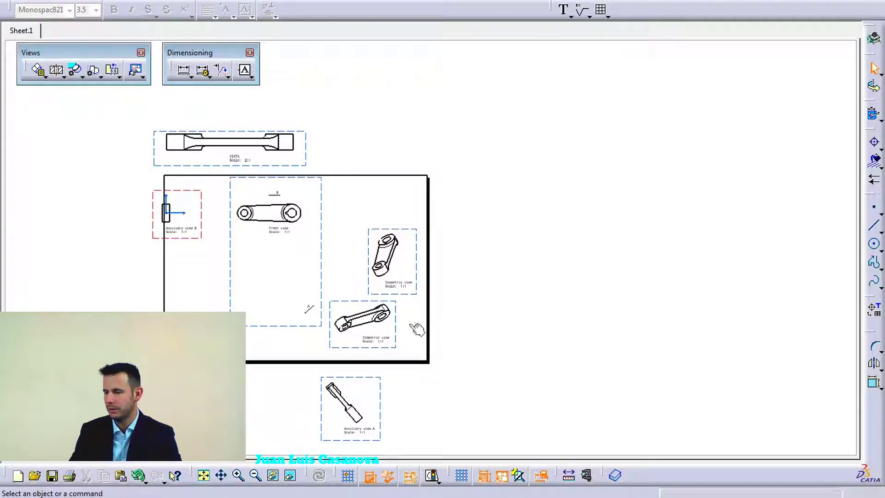
mouse_move(261, 354)
left_mouse_down()
mouse_move(430, 421)
mouse_move(450, 441)
left_mouse_up()
key("Delete")
Step: Delete the lower and the upper isometric views from the sheet
double_click(363, 350)
right_click(357, 347)
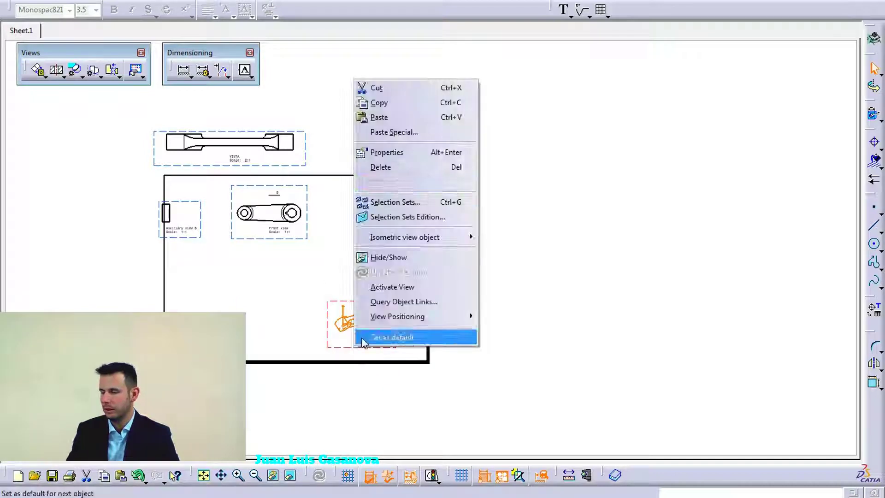
left_click(397, 172)
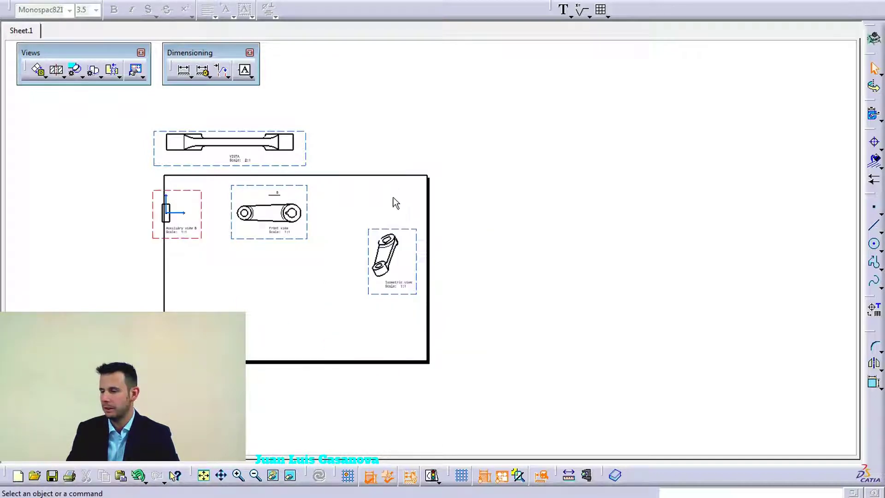
double_click(378, 293)
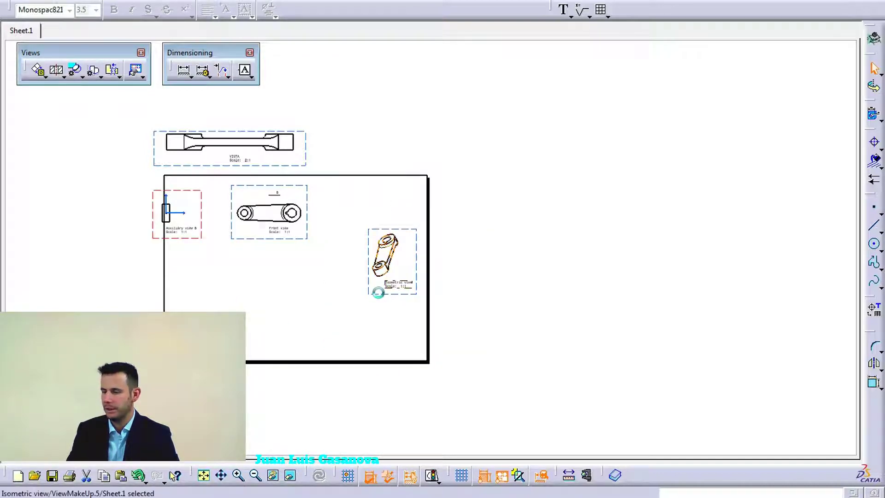
right_click(379, 293)
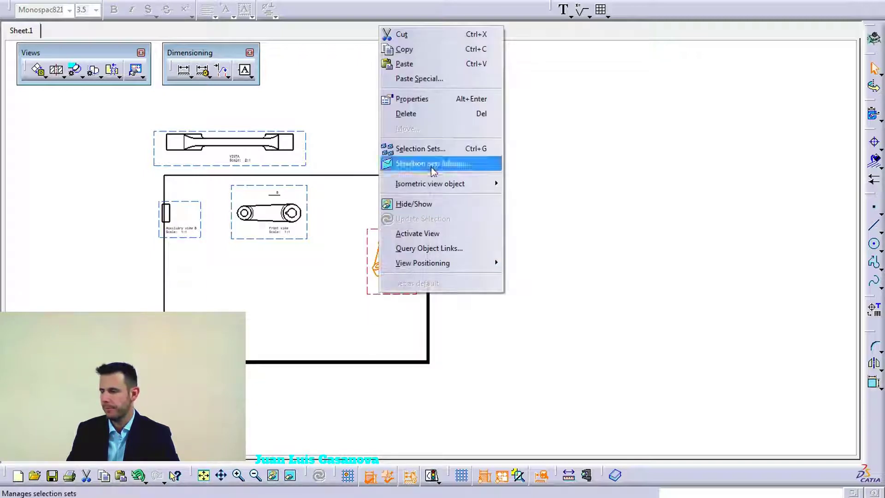
left_click(428, 112)
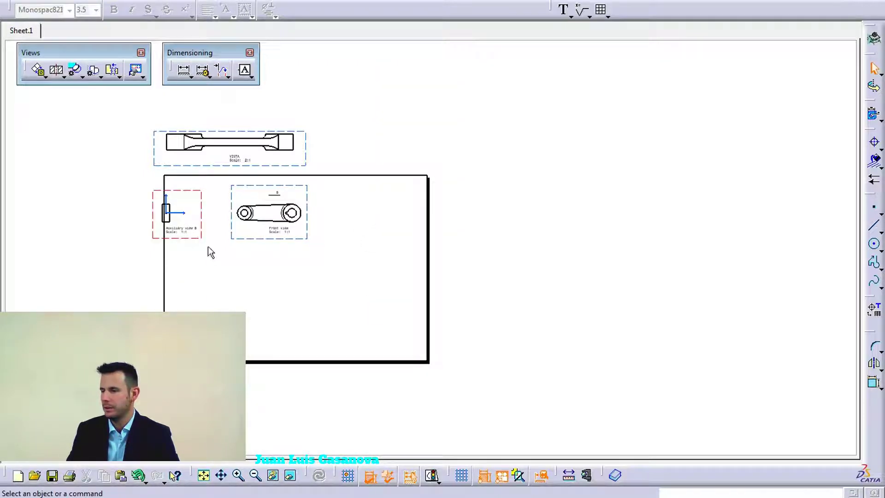
Step: Delete the auxiliary view at the sheet's left border and the VISTA view above the sheet
right_click(198, 238)
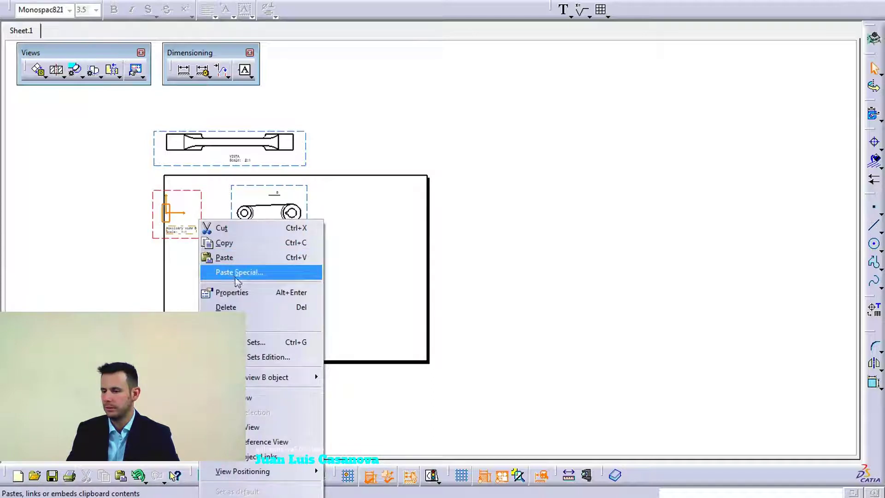
left_click(235, 306)
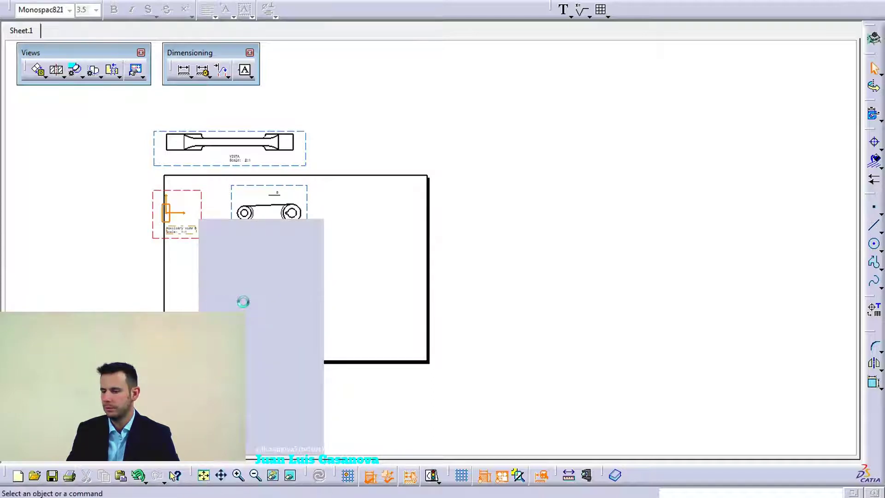
left_click(152, 169)
right_click(154, 168)
left_click(201, 255)
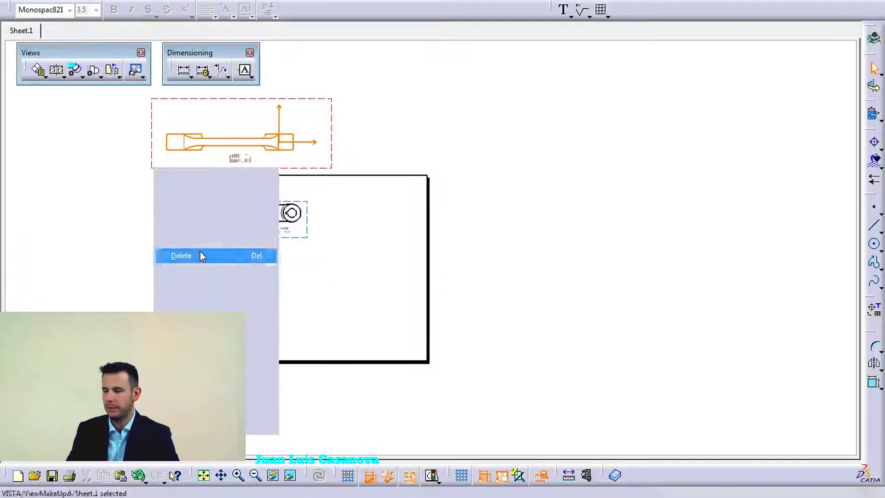
Step: Open the front view's properties, review its view settings in the enlarged dialog, and close it without changes
left_click(245, 238)
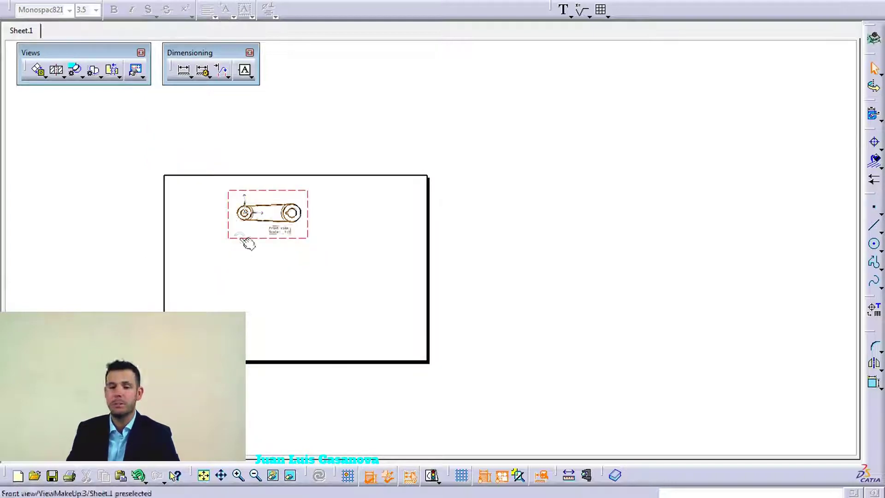
right_click(240, 235)
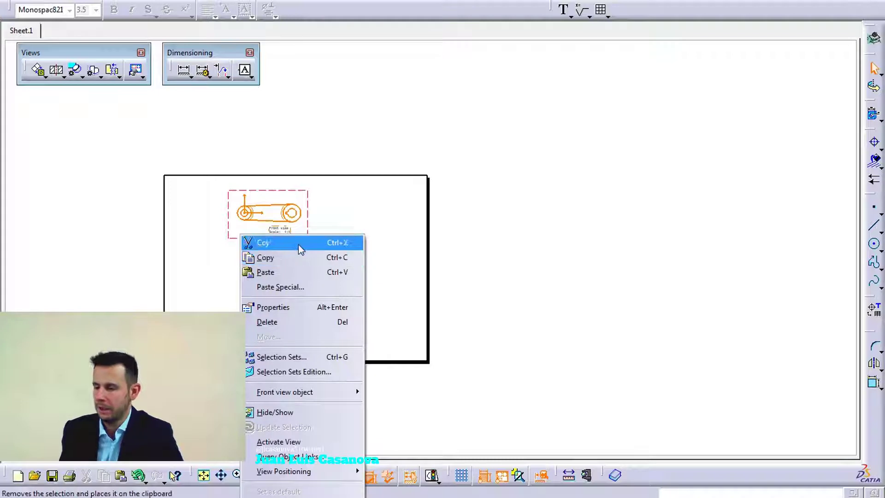
left_click(283, 308)
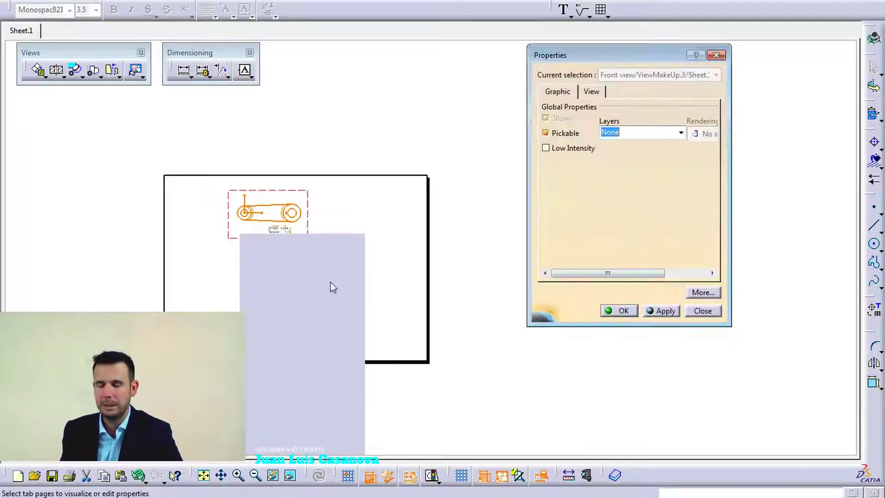
left_click_drag(596, 60, 490, 64)
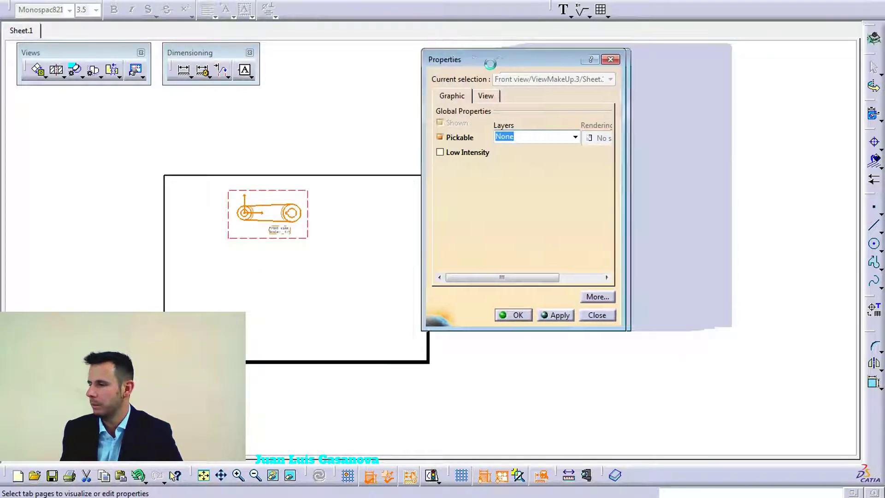
left_click(486, 95)
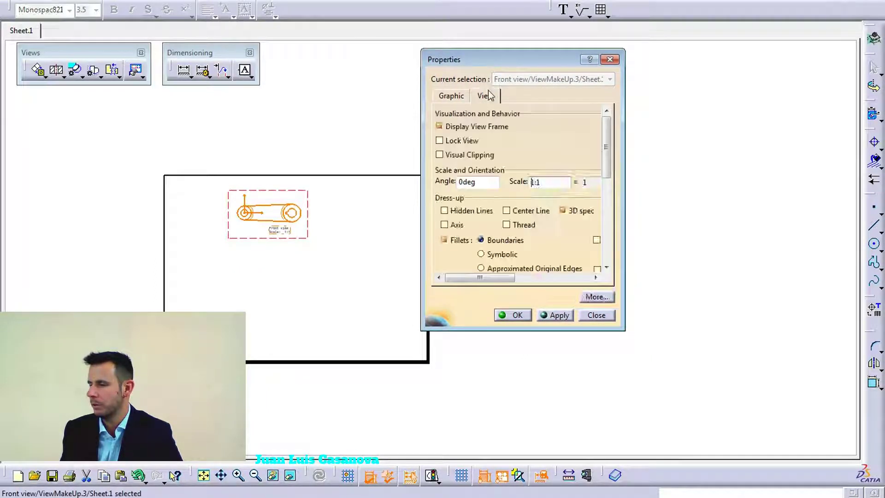
left_click_drag(621, 328, 846, 416)
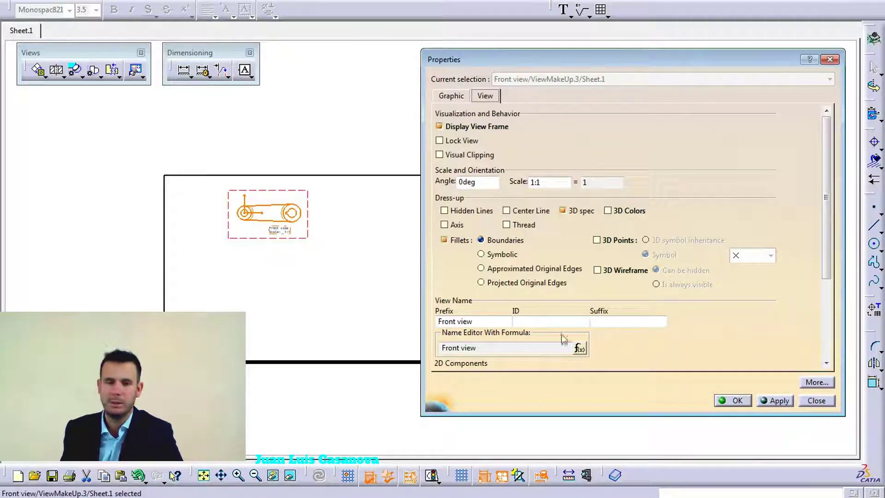
left_click_drag(566, 65, 539, 57)
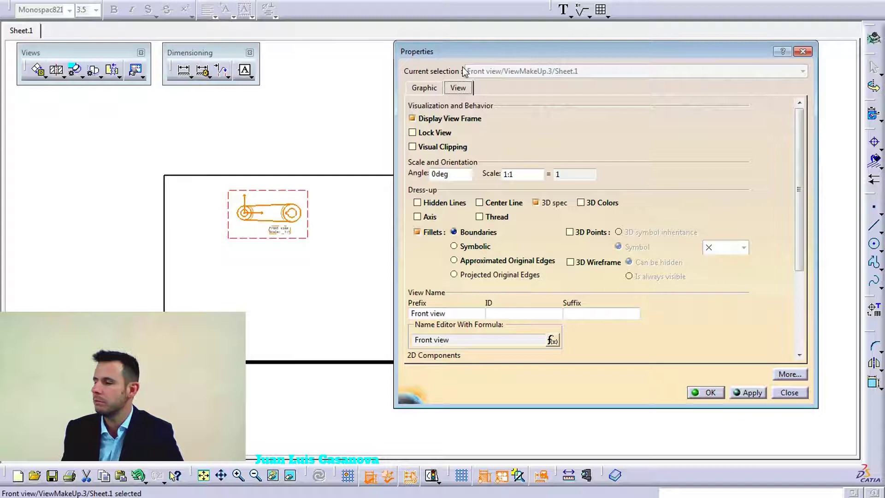
left_click(790, 391)
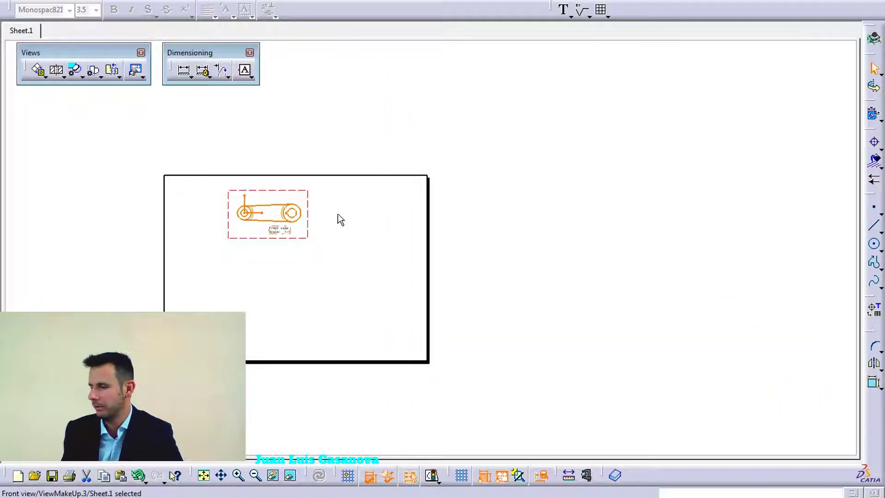
right_click(313, 194)
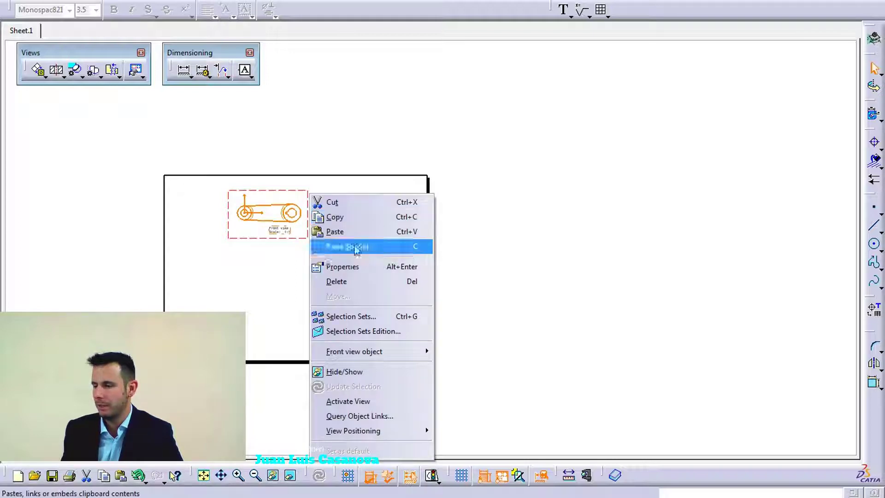
mouse_move(381, 356)
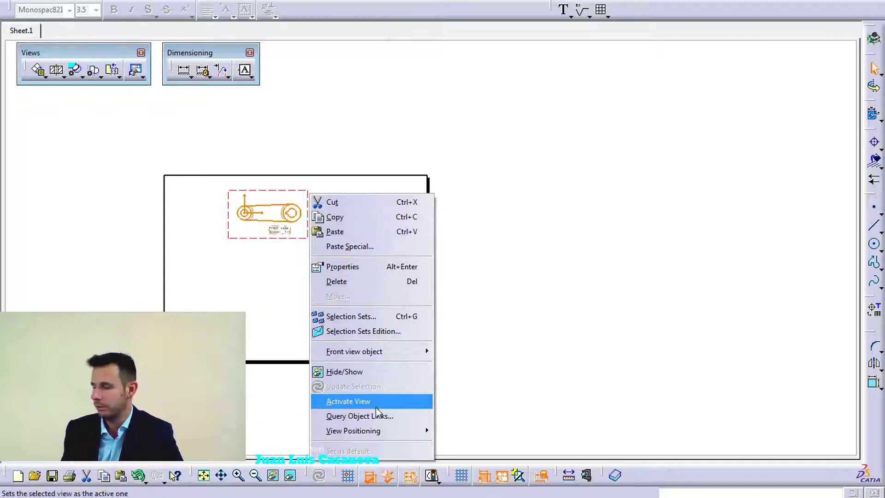
mouse_move(383, 431)
left_click(287, 259)
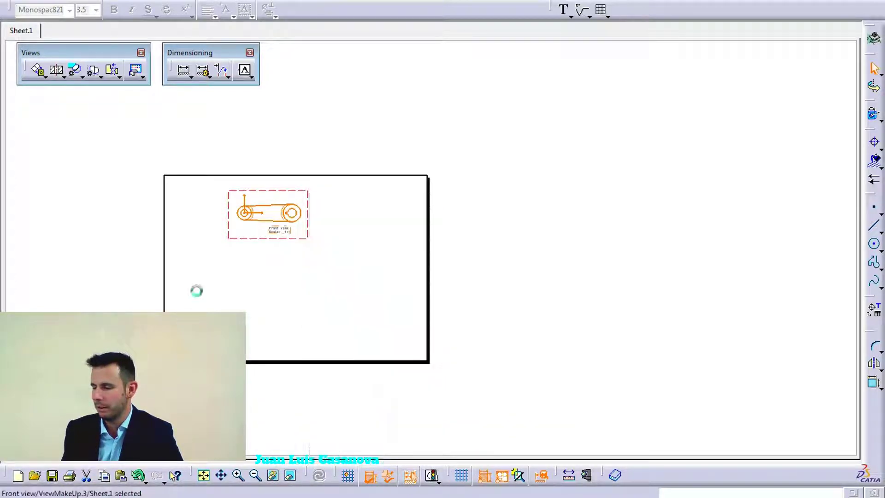
Step: Create an offset section view from a vertical line through the keyed bore's centre, and place it beside the front view's small-bore end
left_click(58, 72)
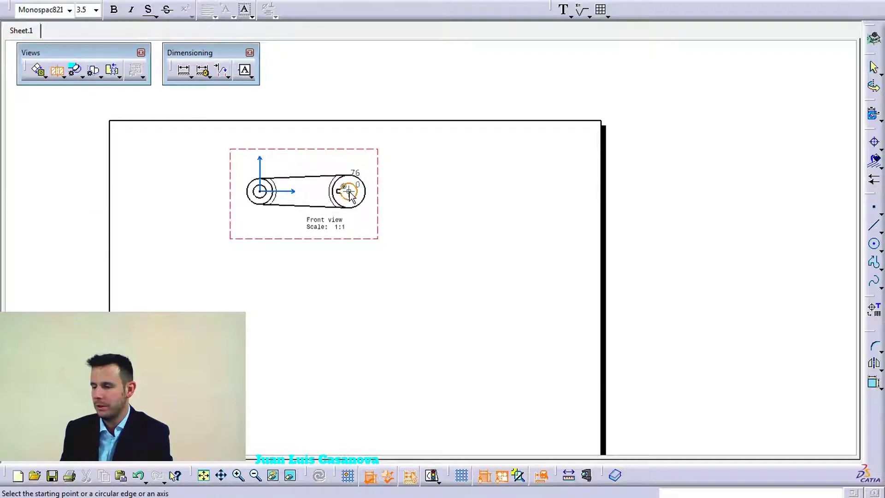
left_click(349, 193)
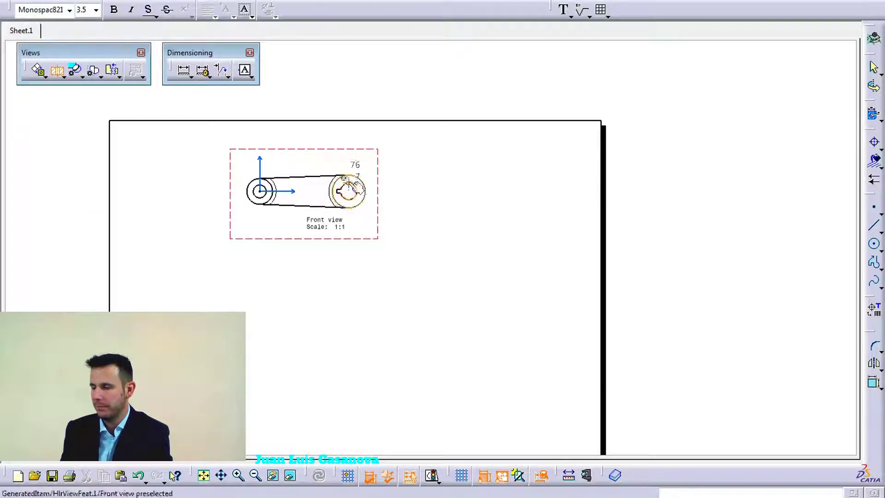
left_click(349, 154)
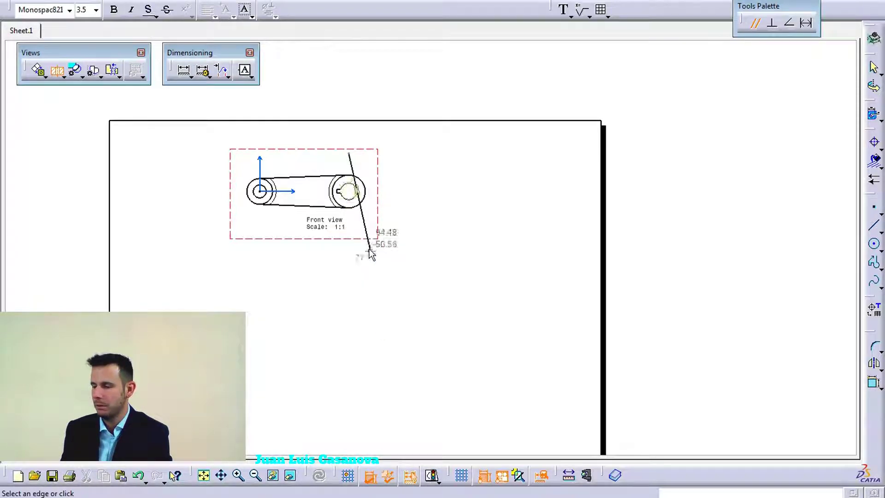
double_click(350, 228)
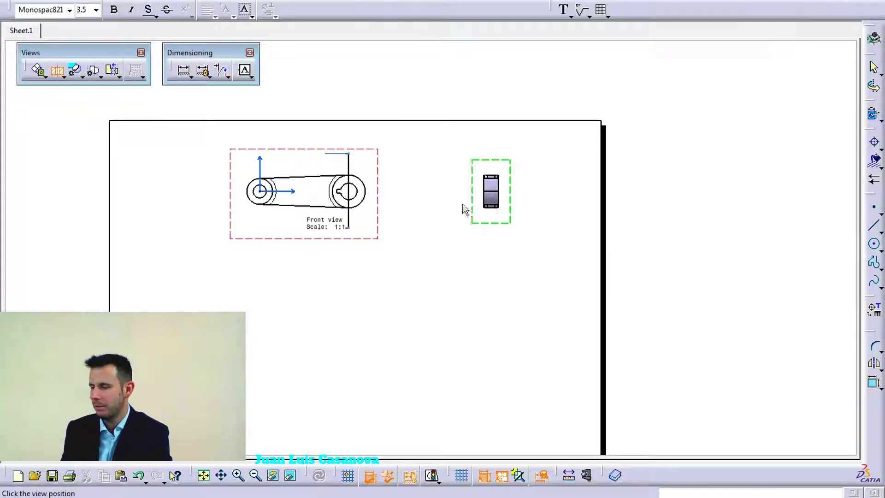
left_click(144, 216)
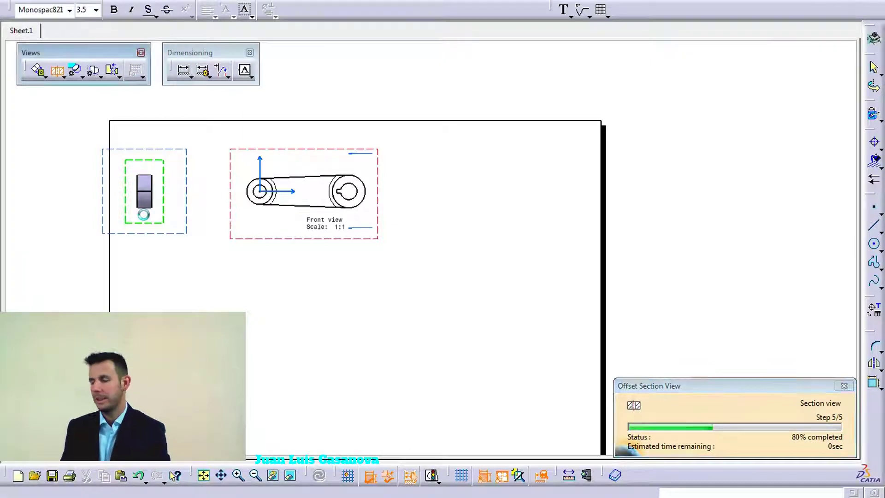
Step: Create an offset section cut along the A-A line, place it across the sheet's left border, and delete it again
mouse_move(192, 286)
middle_mouse_down("ctrl")
mouse_move(209, 228)
mouse_move(475, 288)
mouse_move(704, 289)
mouse_move(717, 212)
mouse_move(694, 440)
middle_mouse_up("ctrl")
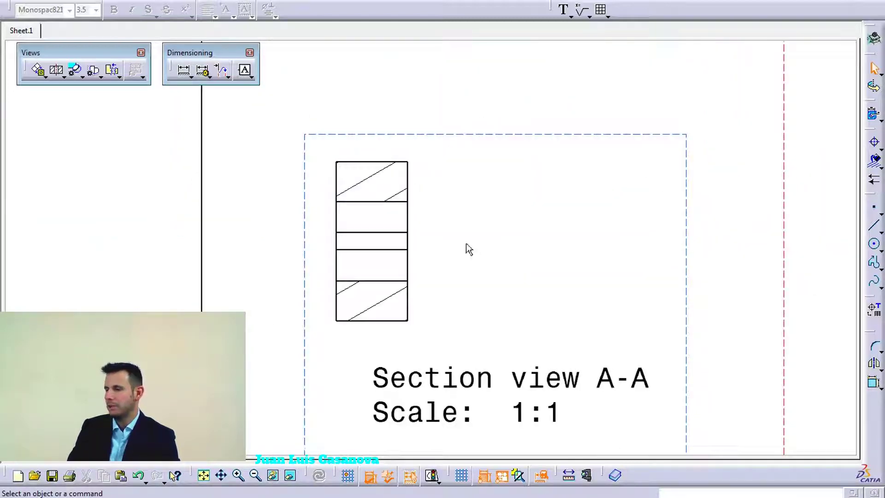
mouse_move(566, 240)
middle_mouse_down("ctrl")
mouse_move(500, 221)
mouse_move(507, 263)
middle_mouse_up("ctrl")
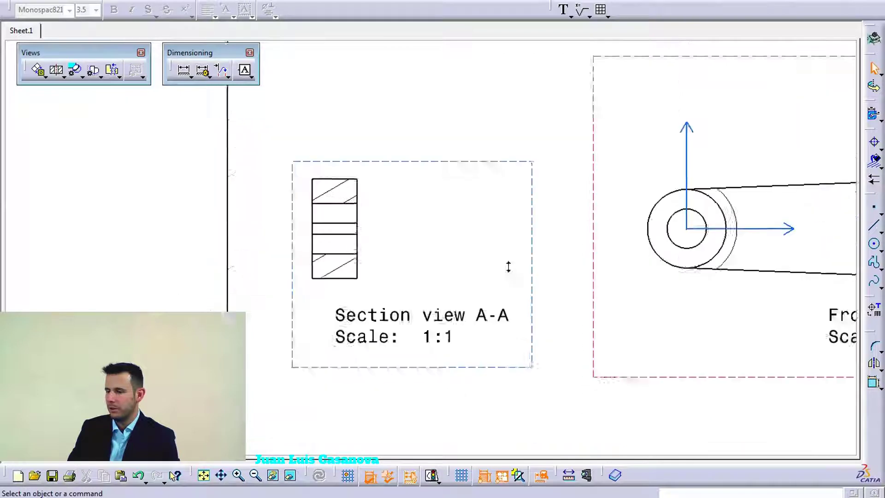
middle_click_drag(392, 231, 327, 230)
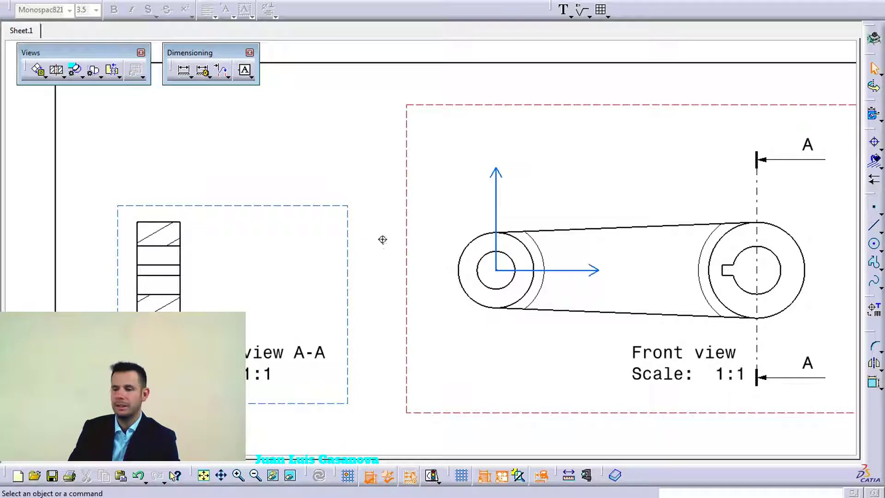
scroll(382, 239, "down", 2)
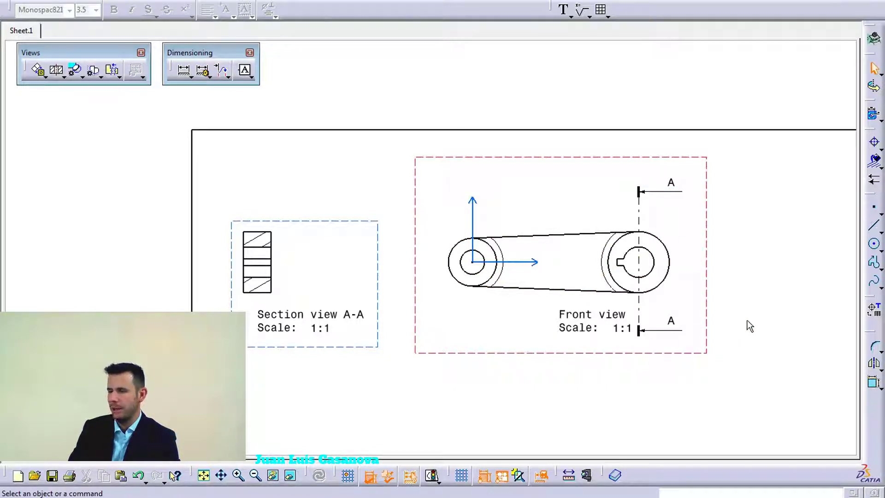
left_click(82, 77)
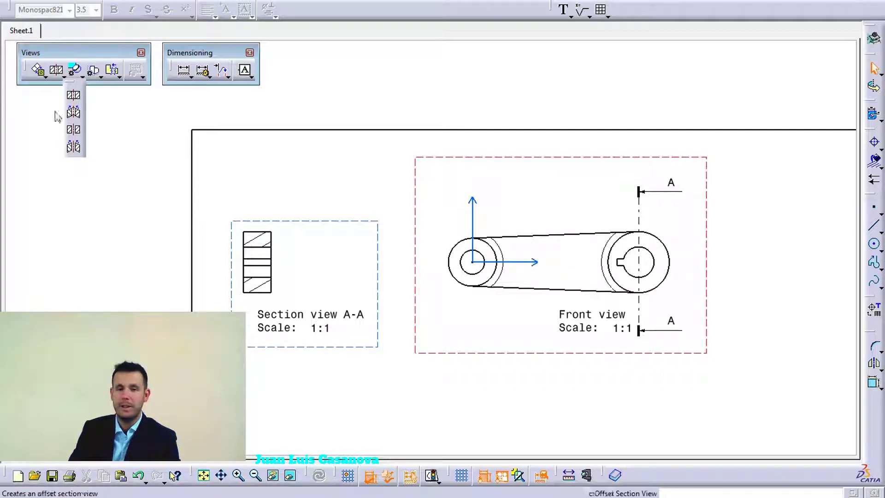
left_click(74, 131)
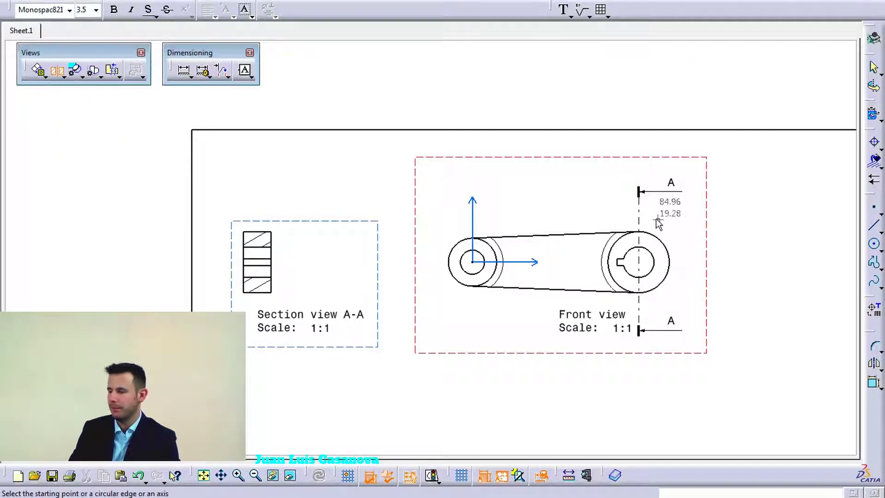
left_click(639, 217)
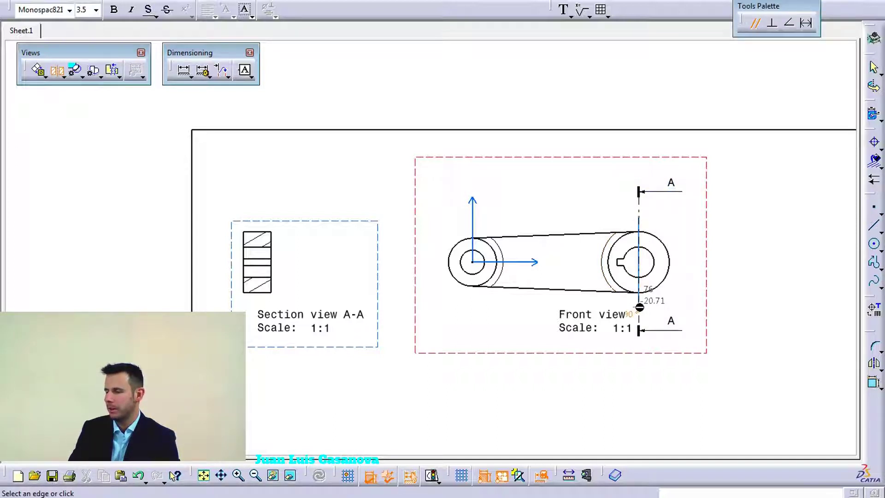
double_click(641, 308)
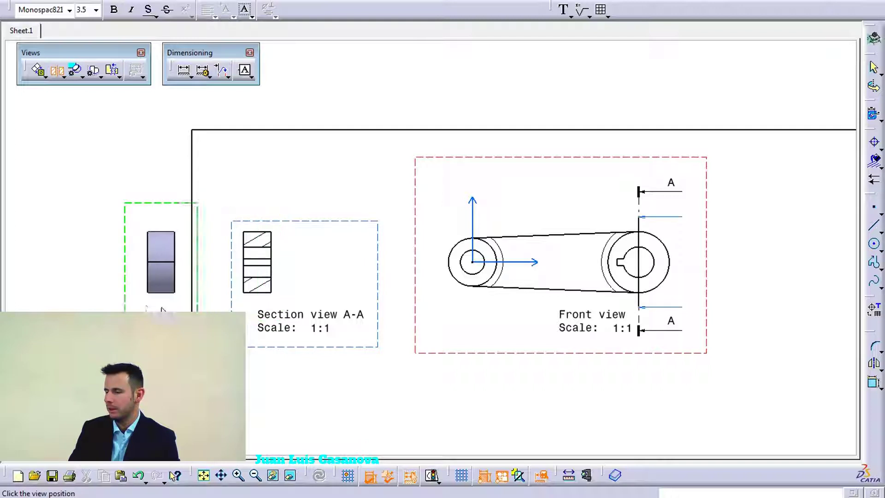
left_click(139, 305)
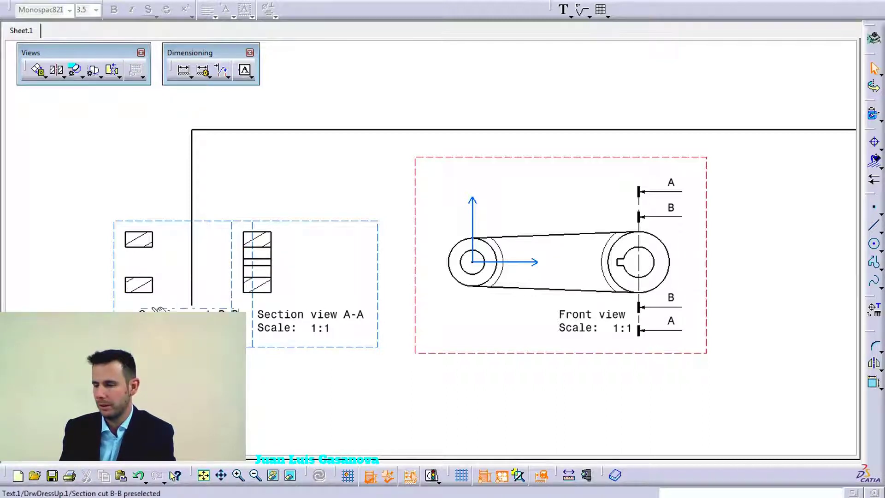
right_click(148, 221)
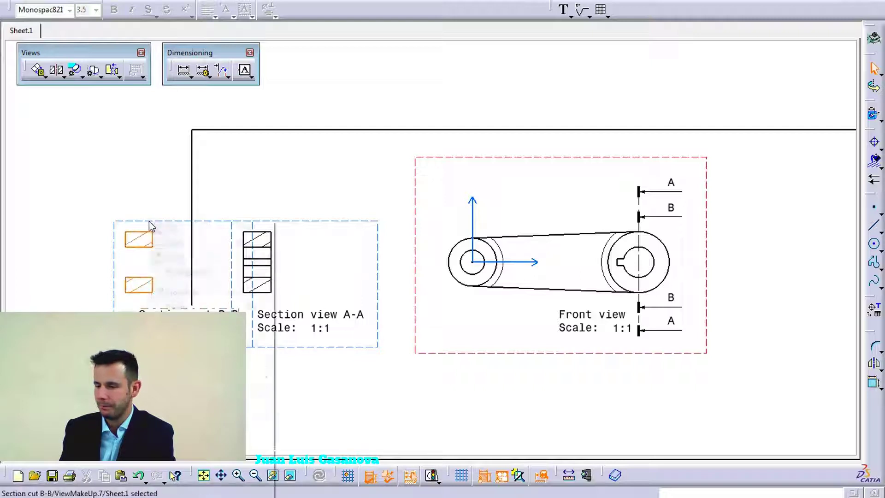
left_click(203, 308)
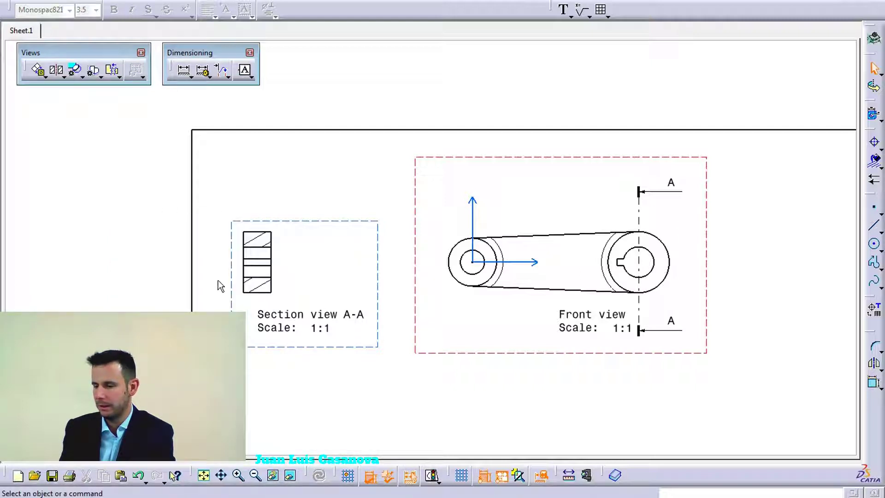
Step: Activate section view A-A
middle_click_drag(326, 237, 242, 202)
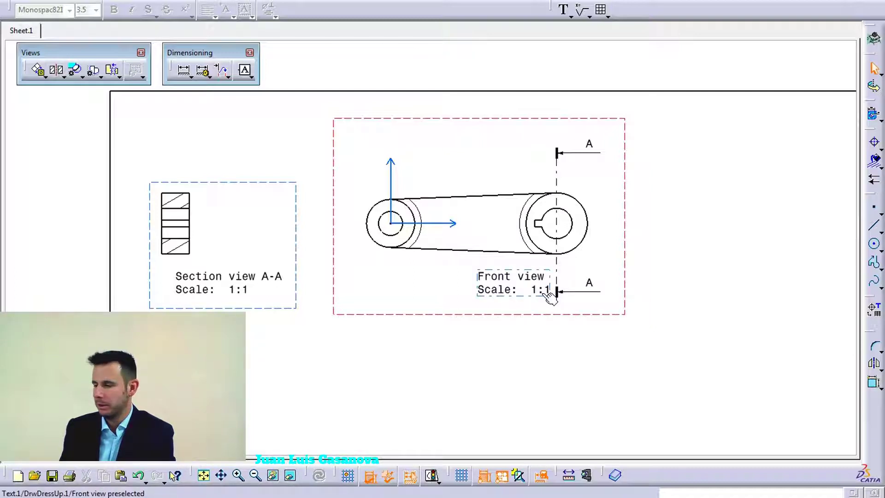
left_click(224, 181)
double_click(224, 181)
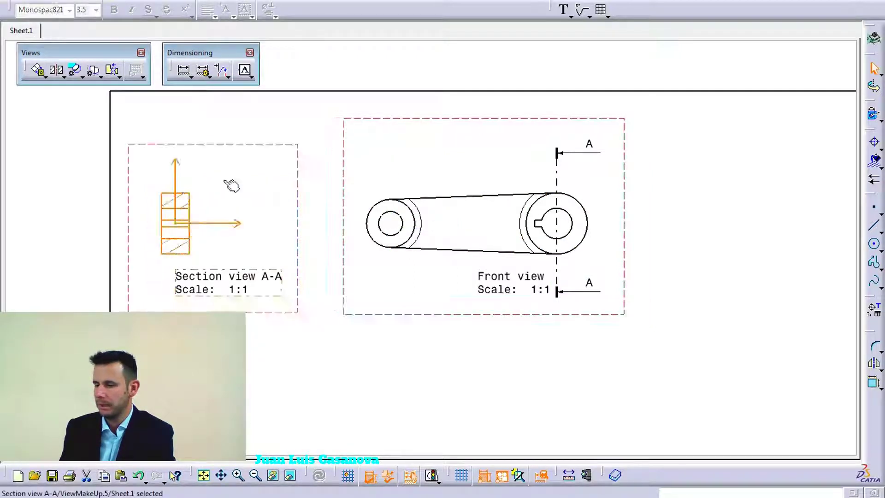
Step: Set the scale of section view A-A to 2:1 in its properties
right_click(225, 145)
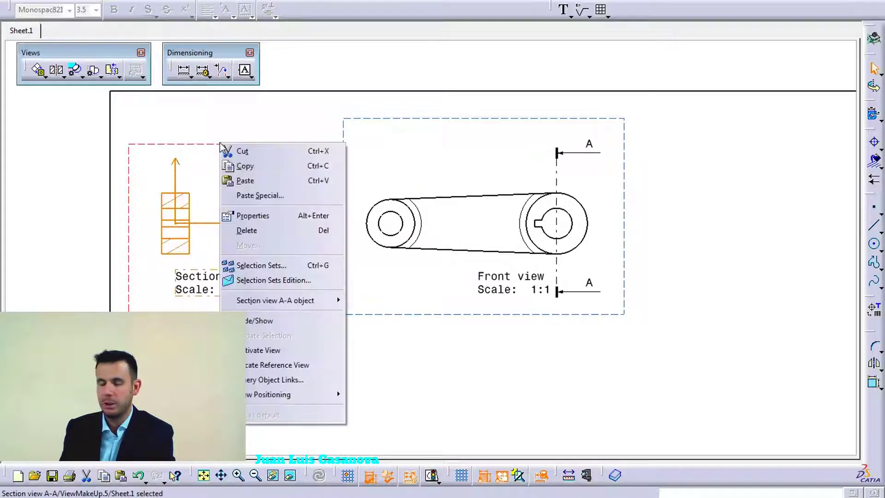
left_click(256, 215)
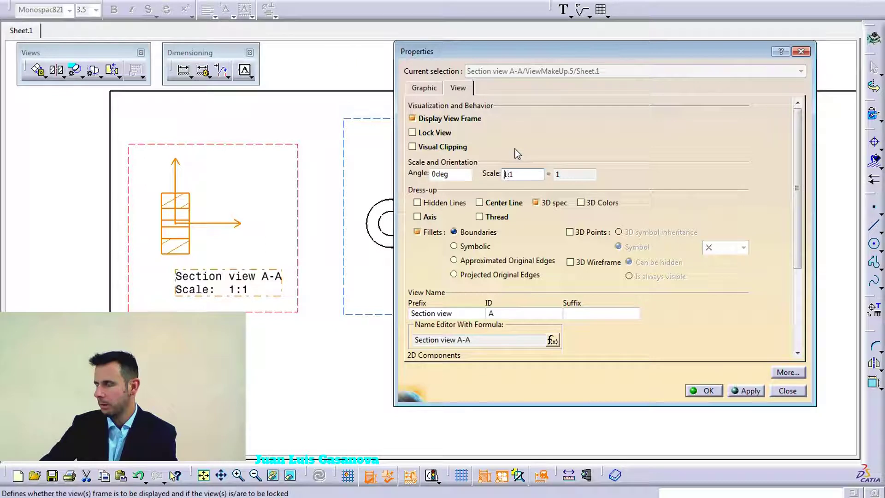
type("2")
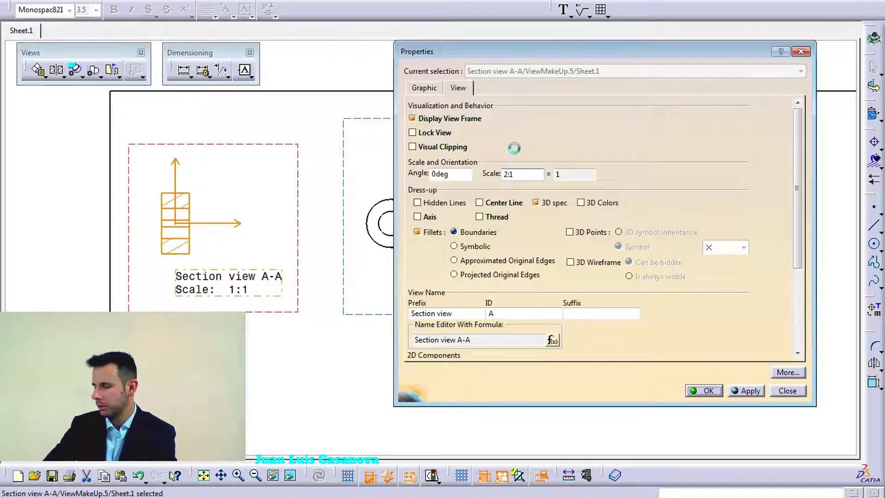
key("Return")
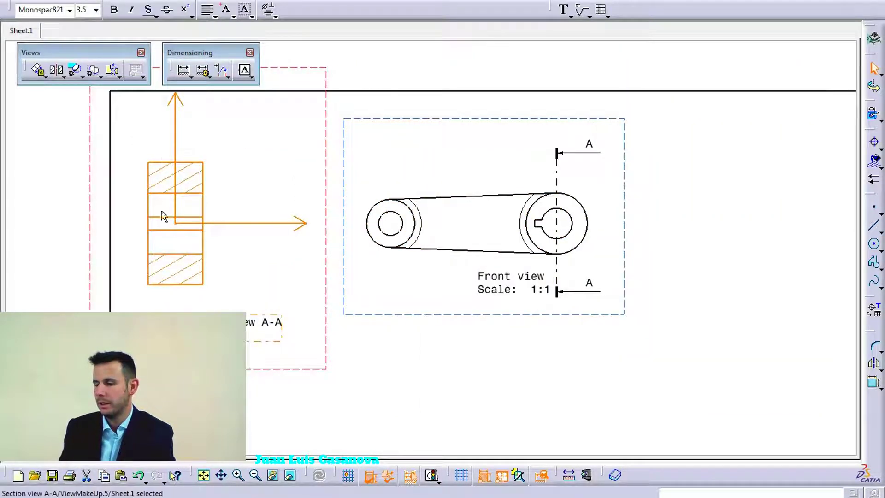
Step: Undo the scale change of section view A-A
middle_click_drag(251, 191, 259, 256, "ctrl")
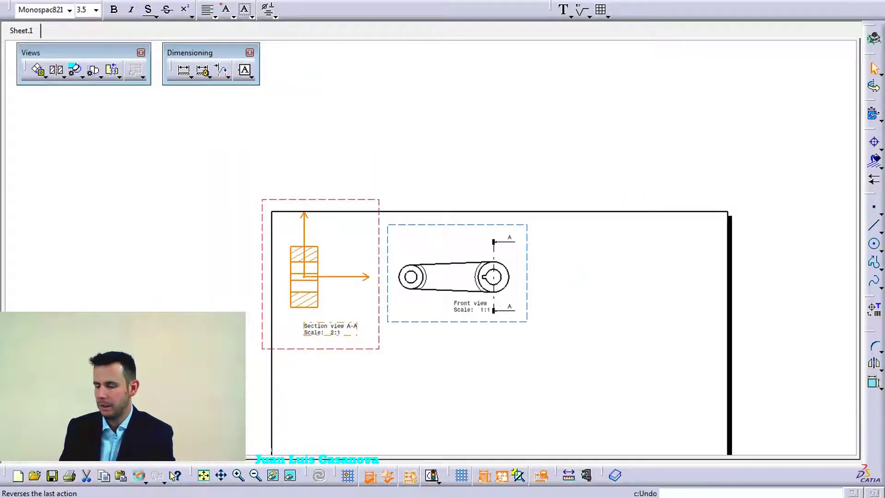
left_click(140, 476)
mouse_move(309, 380)
middle_mouse_down()
mouse_move(307, 420)
mouse_move(313, 364)
middle_mouse_up()
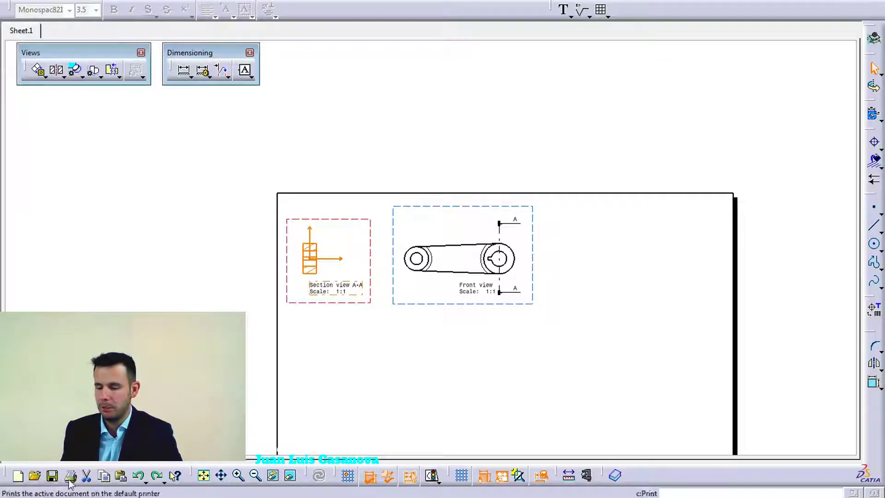
Step: Hide section view A-A from the visible space of the sheet
left_click(140, 477)
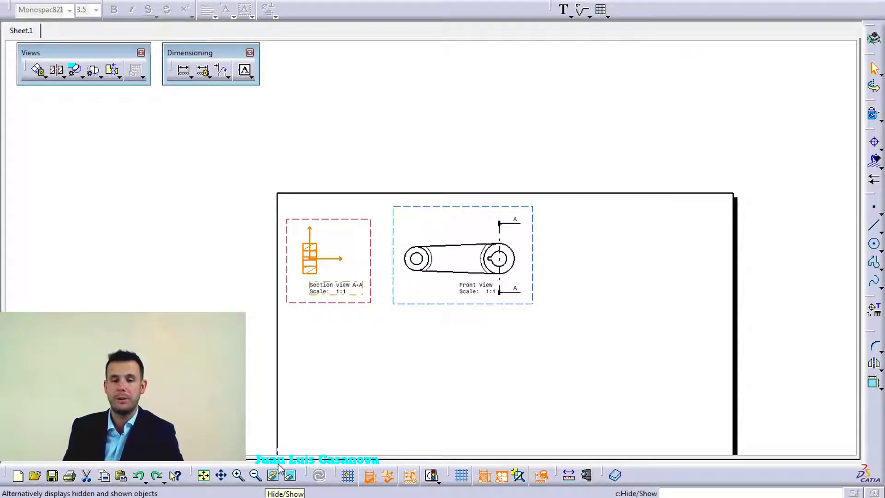
left_click(290, 476)
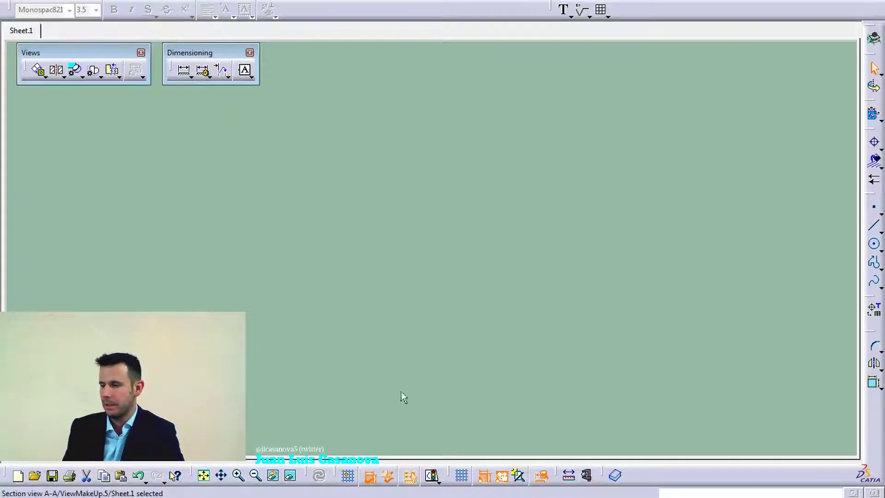
left_click(290, 476)
left_click(275, 475)
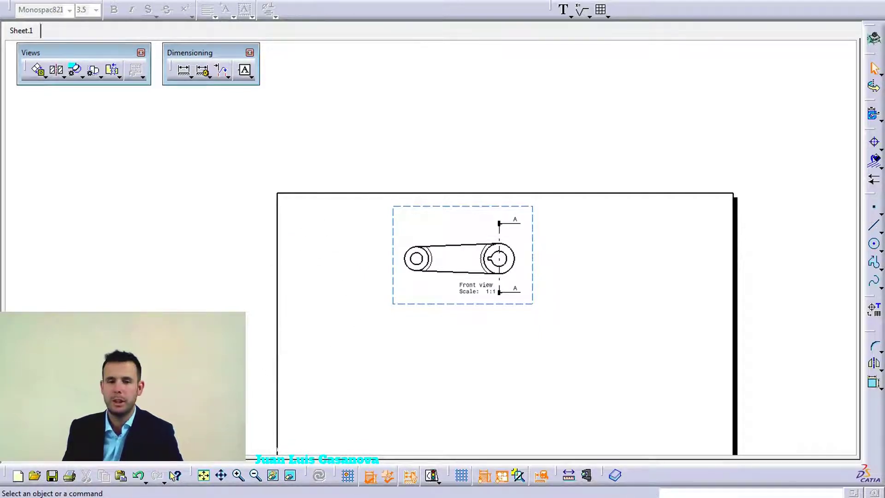
Step: Switch repeatedly between the visible and hidden spaces to compare the sheet with the hidden section view
left_click(291, 476)
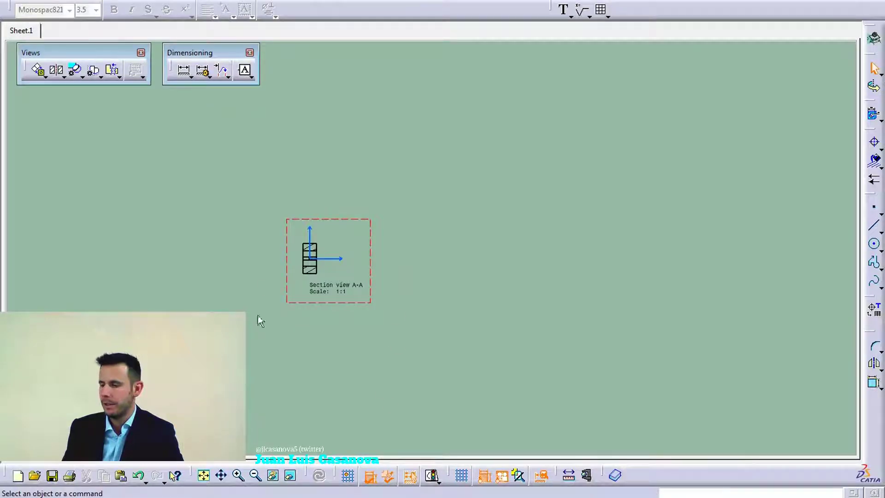
left_click(291, 475)
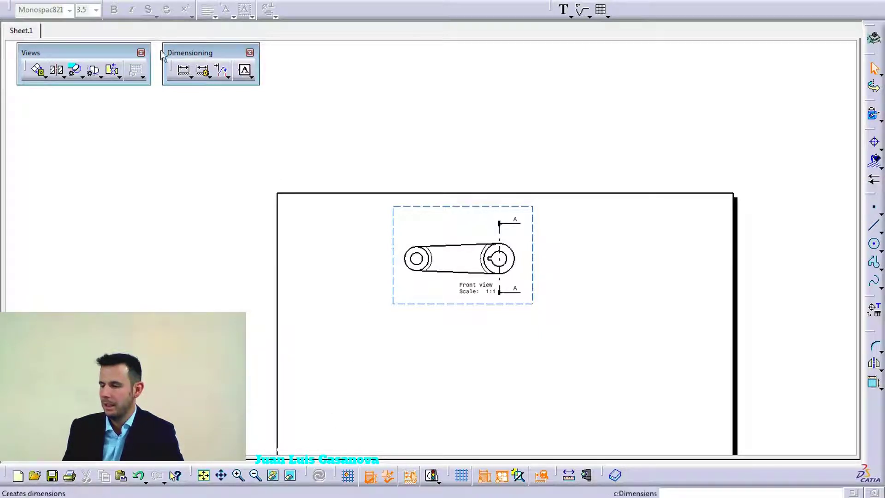
middle_click_drag(641, 349, 496, 175)
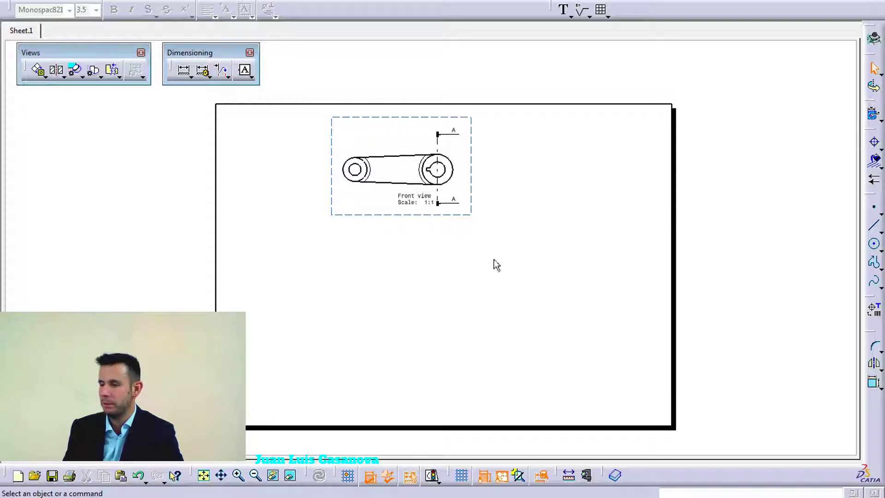
left_click(290, 475)
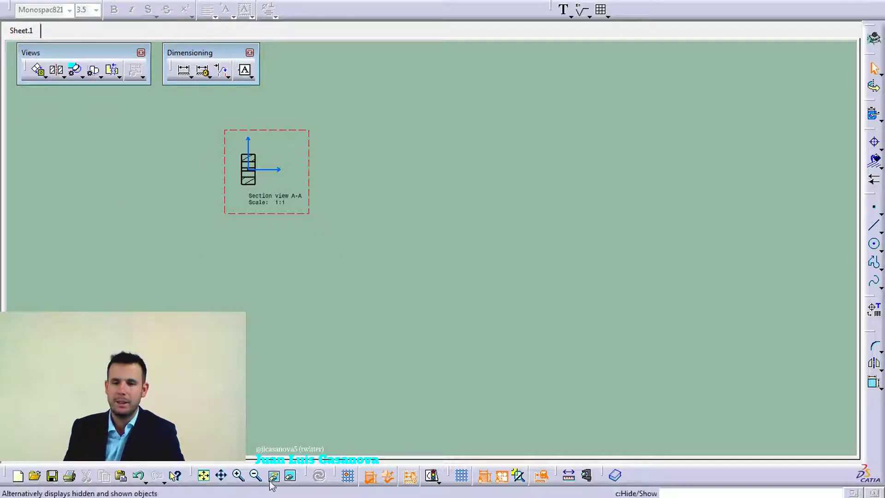
left_click(290, 475)
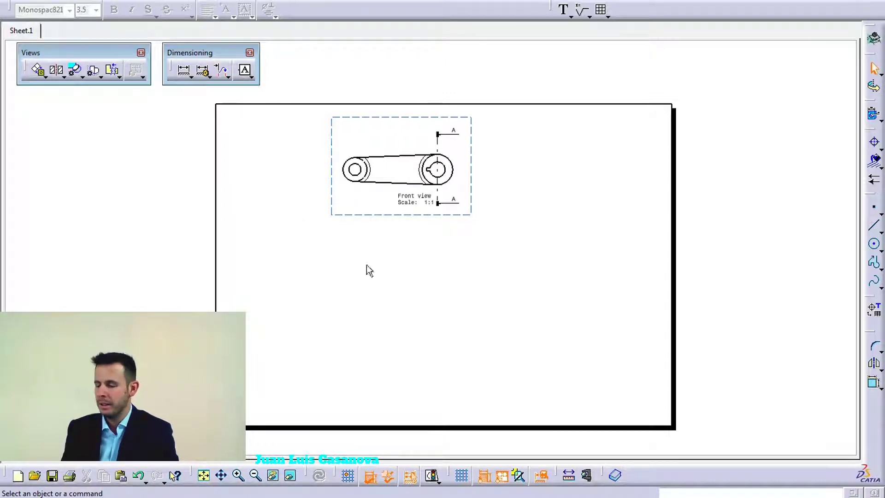
left_click(290, 475)
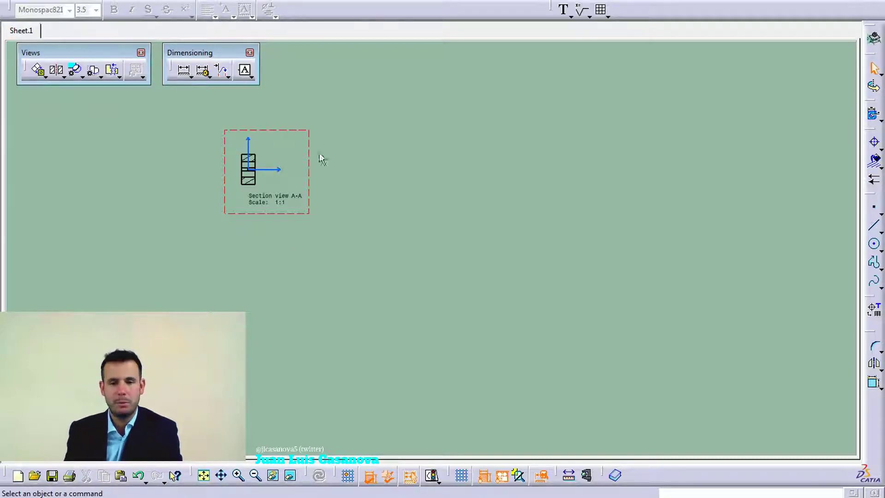
left_click(290, 475)
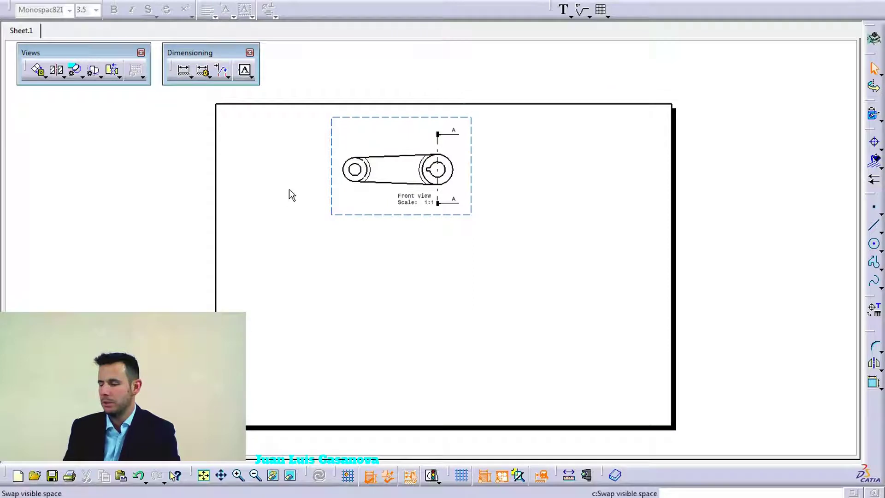
left_click(293, 475)
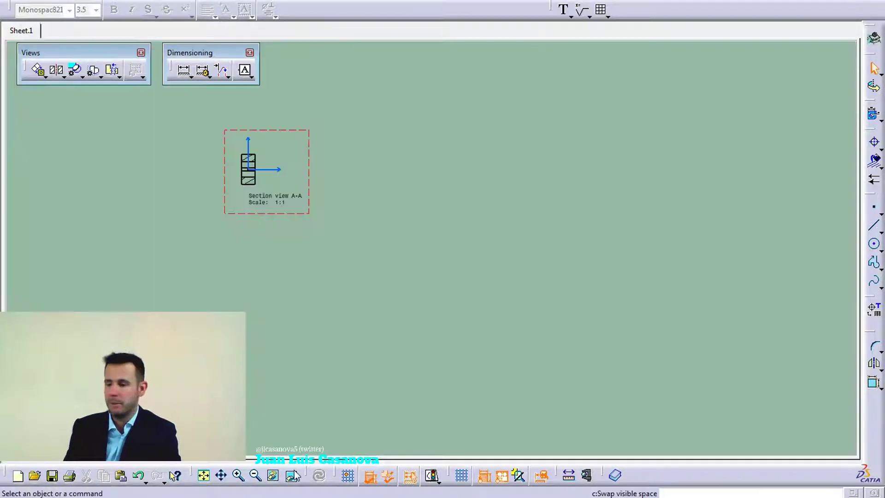
left_click(293, 472)
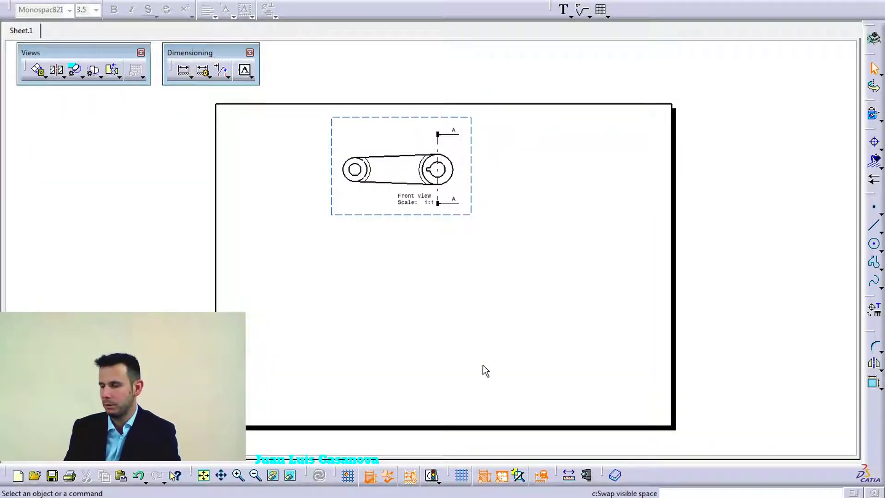
Step: Hide the A-A section callout of the front view
middle_click_drag(539, 260, 447, 213)
left_click(359, 153)
left_click(352, 191)
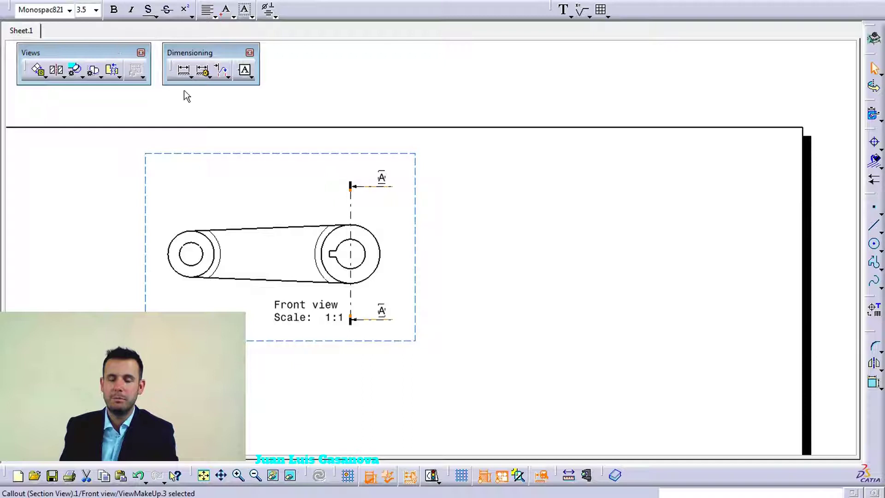
left_click(276, 477)
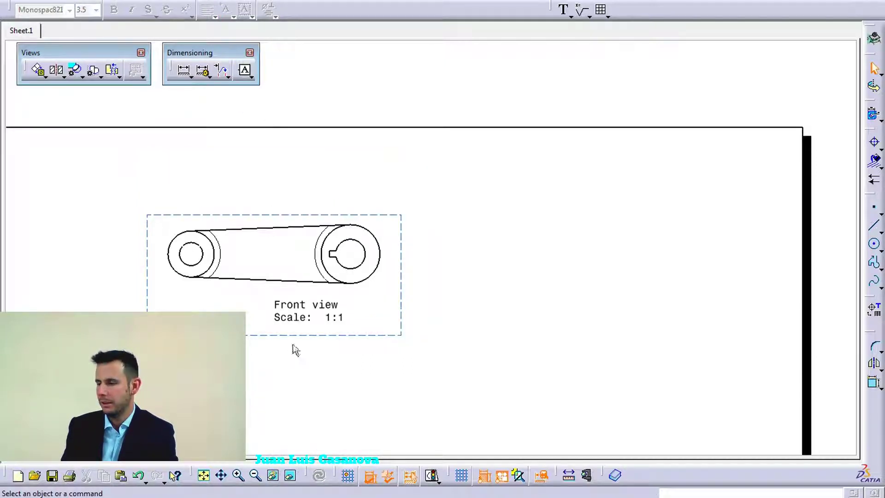
Step: Restore section view A-A from the hidden space to the visible sheet
left_click(290, 475)
mouse_move(237, 174)
middle_mouse_down()
mouse_move(350, 134)
mouse_move(349, 173)
middle_mouse_up()
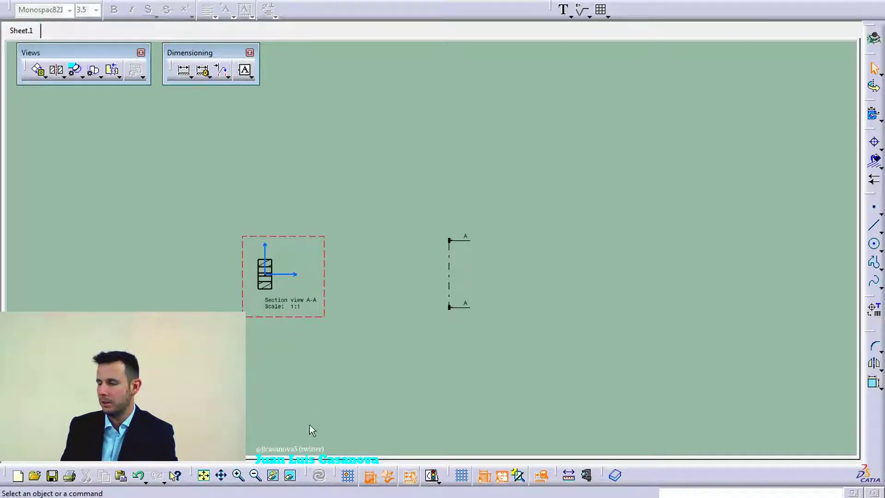
left_click(328, 306)
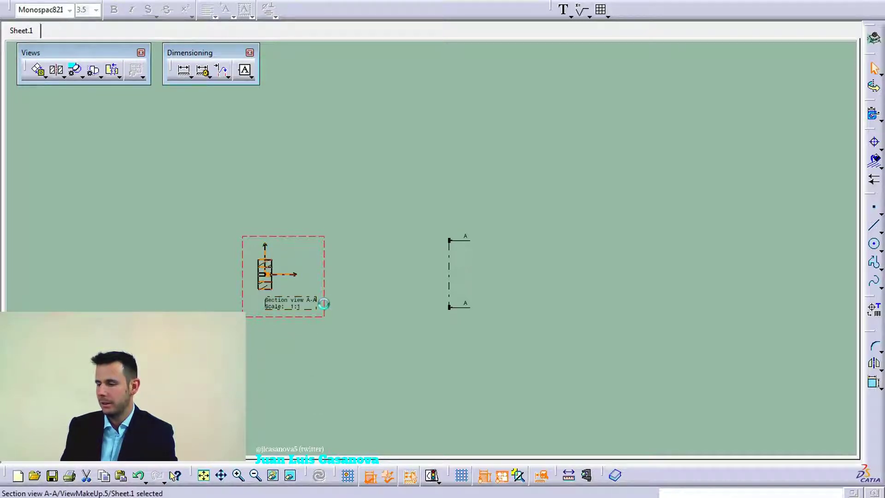
left_click(274, 476)
left_click(291, 476)
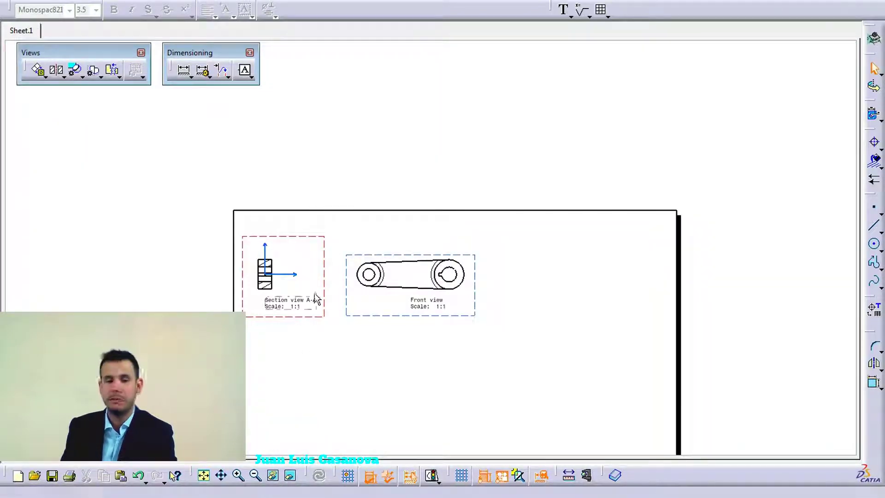
Step: Restore the A-A section callout from the hidden space and return to the visible sheet
left_click(288, 475)
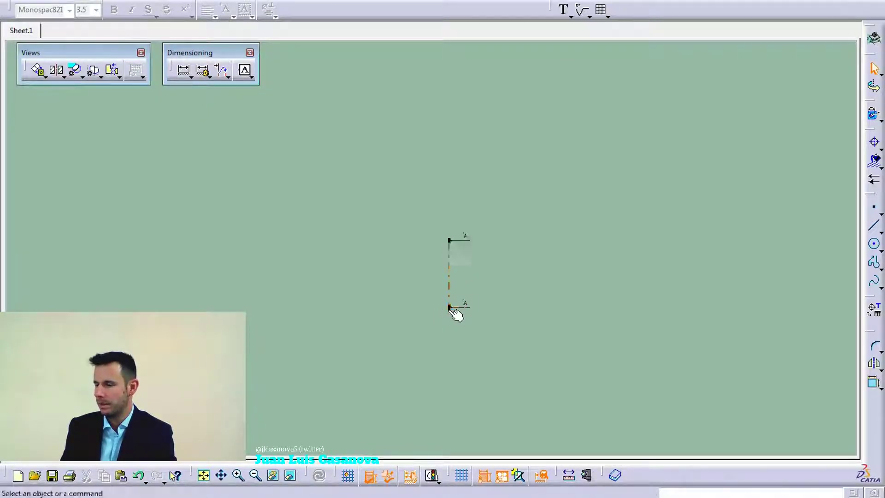
left_click(449, 307)
left_click(272, 476)
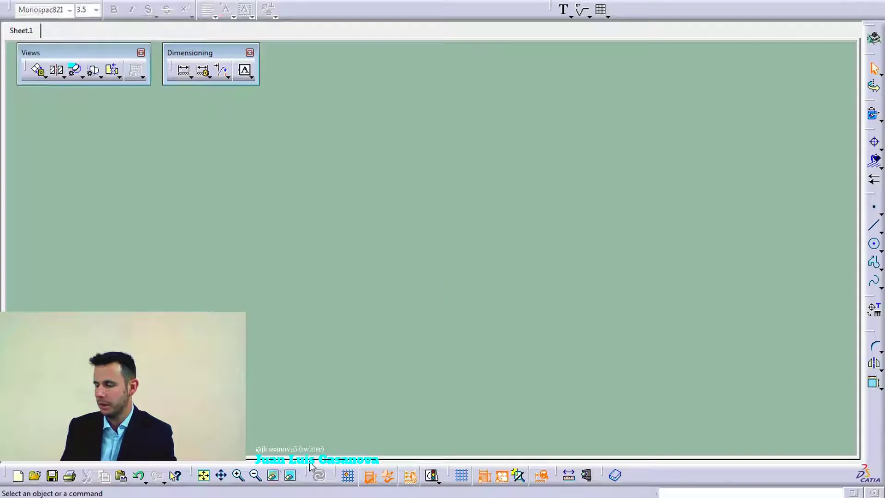
left_click(290, 476)
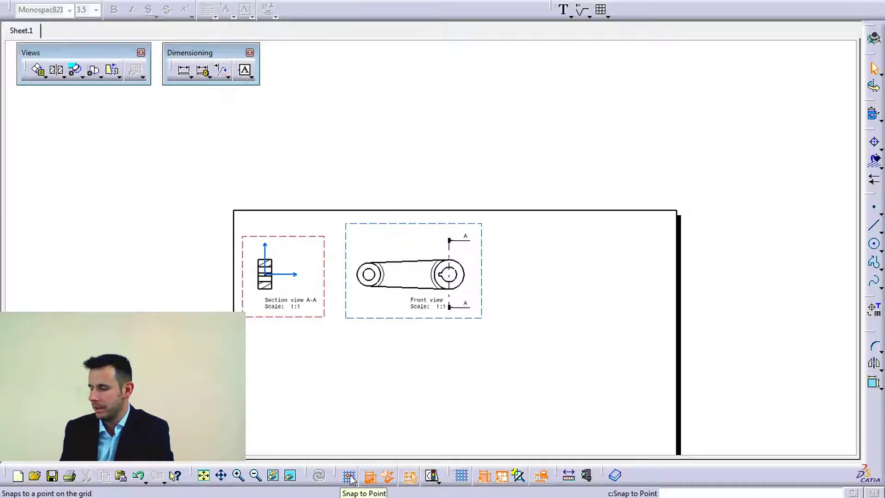
Step: Toggle the display of the sheet grid and the view frames, leaving the grid hidden and the frames shown
left_click(461, 479)
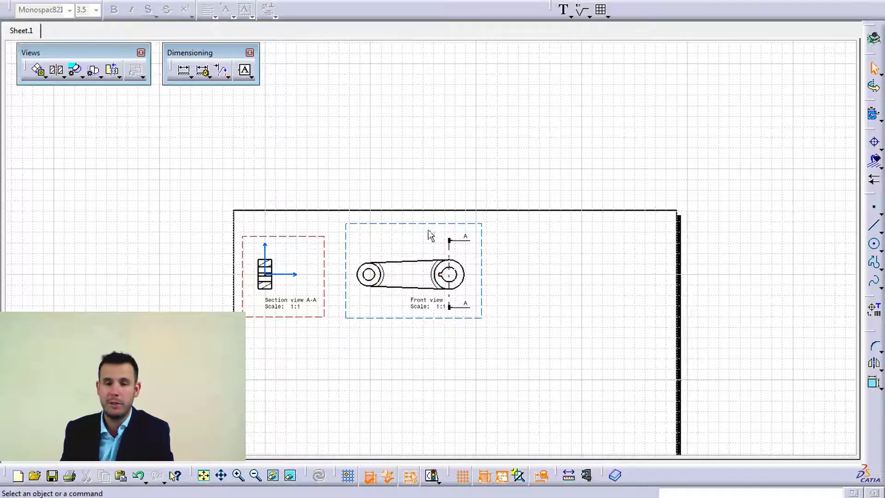
left_click(460, 479)
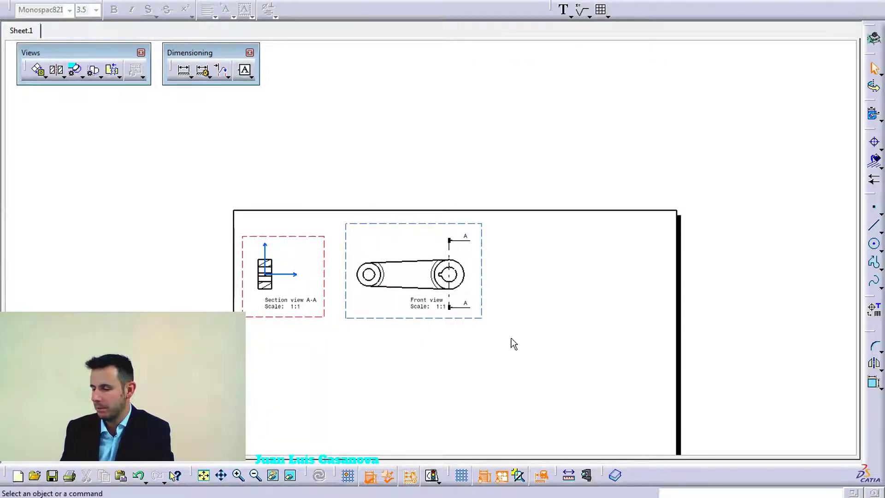
left_click(460, 475)
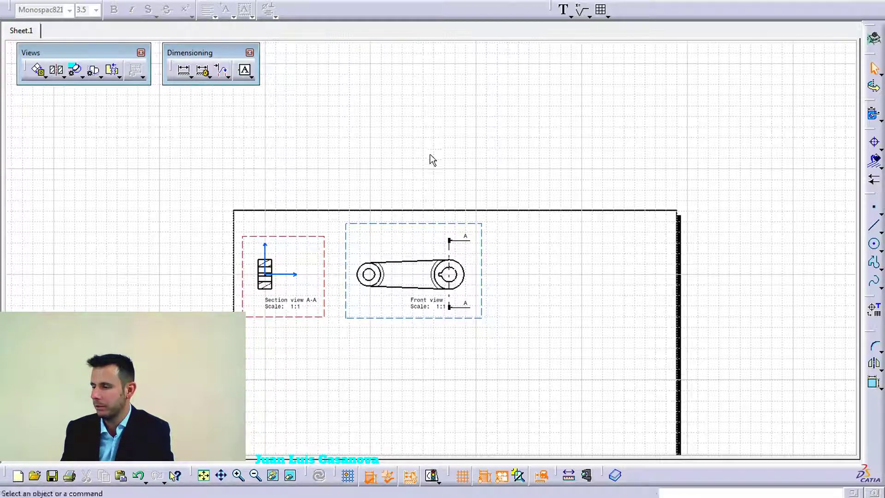
left_click(500, 478)
left_click(501, 479)
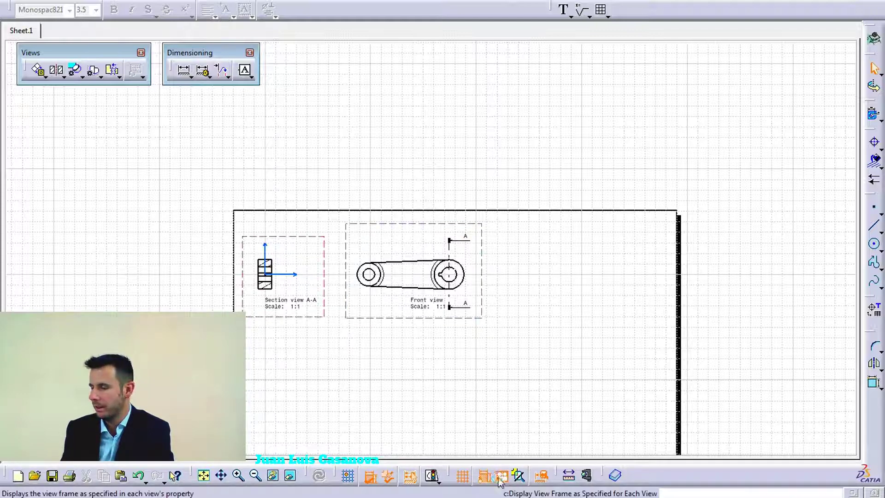
left_click(462, 475)
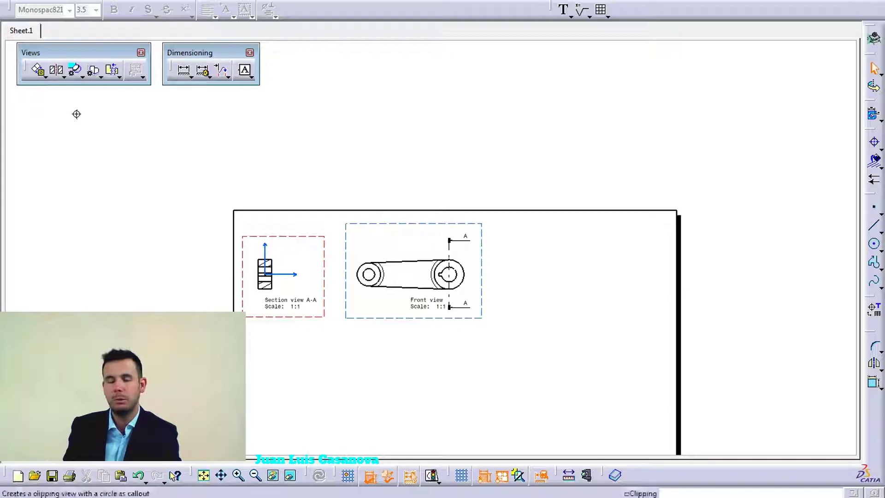
middle_click_drag(458, 227, 70, 32)
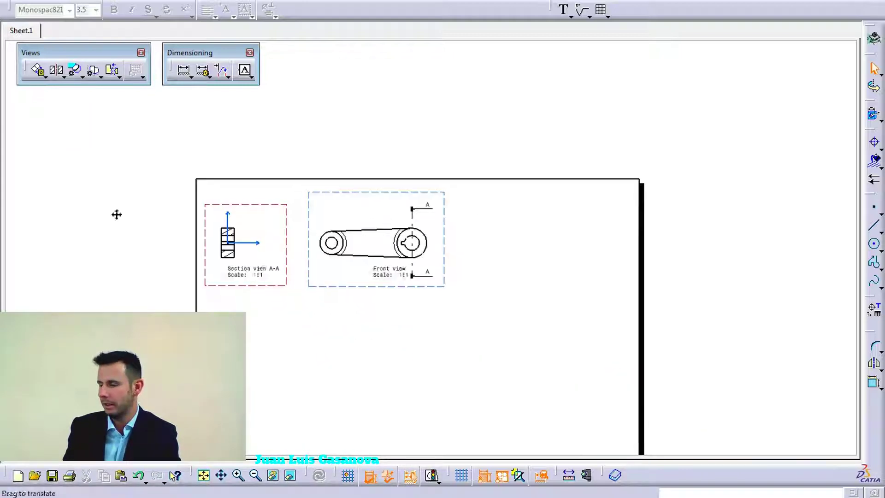
middle_click_drag(117, 213, 63, 92)
left_click(63, 77)
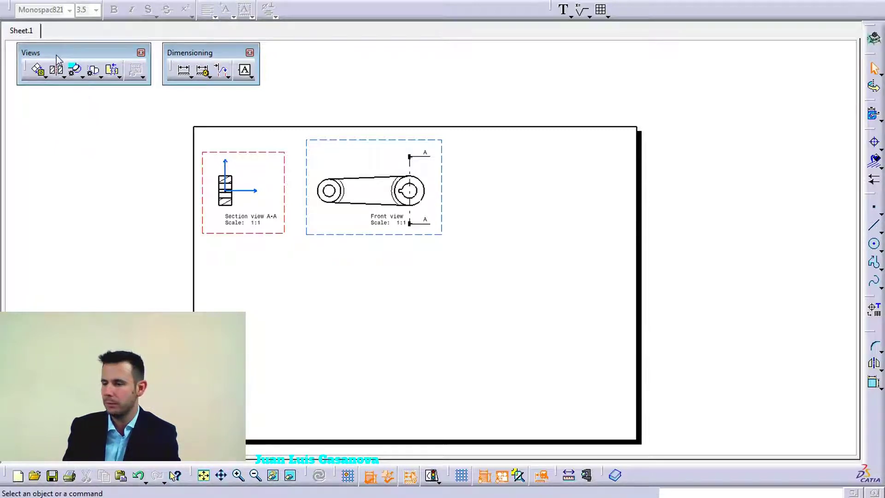
left_click(76, 70)
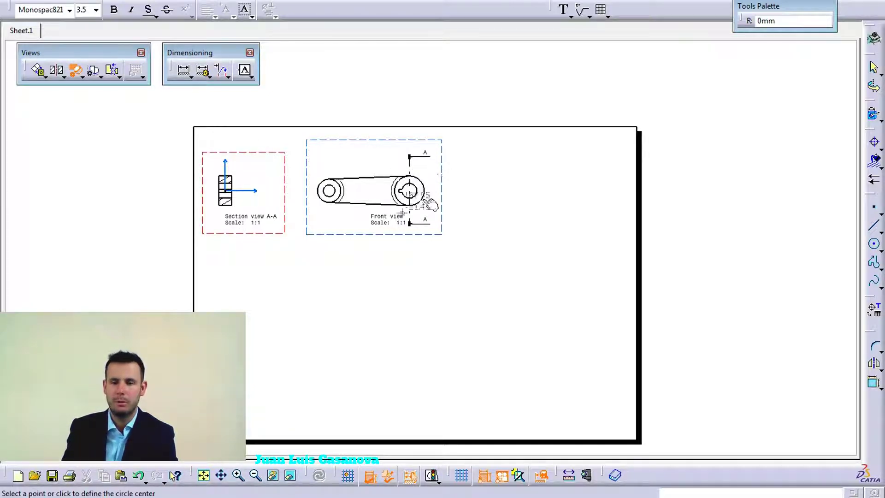
key("Escape")
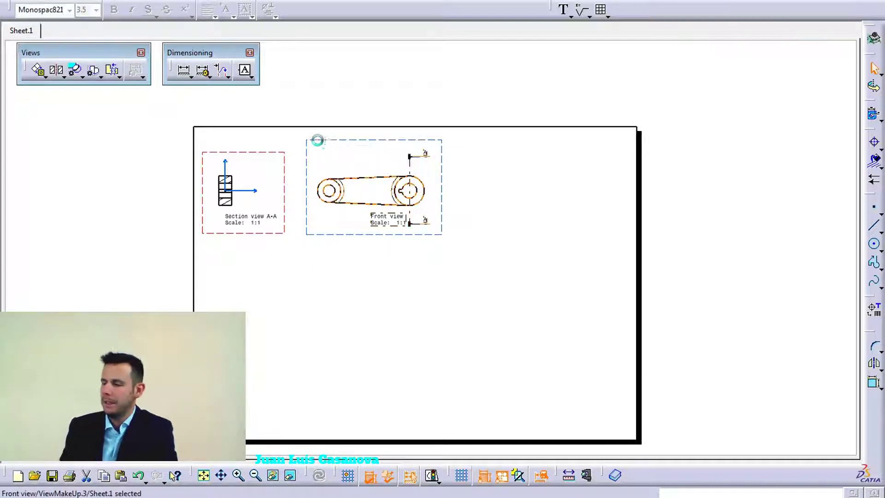
Step: Activate the front view and create a 2:1 detail view of the keyway with a circle of about 10 mm radius, placed beside the front view
double_click(307, 142)
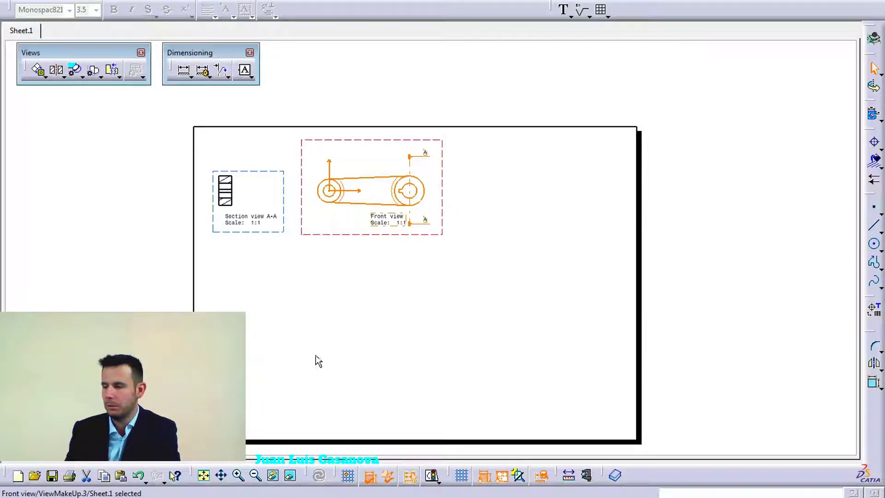
left_click(75, 71)
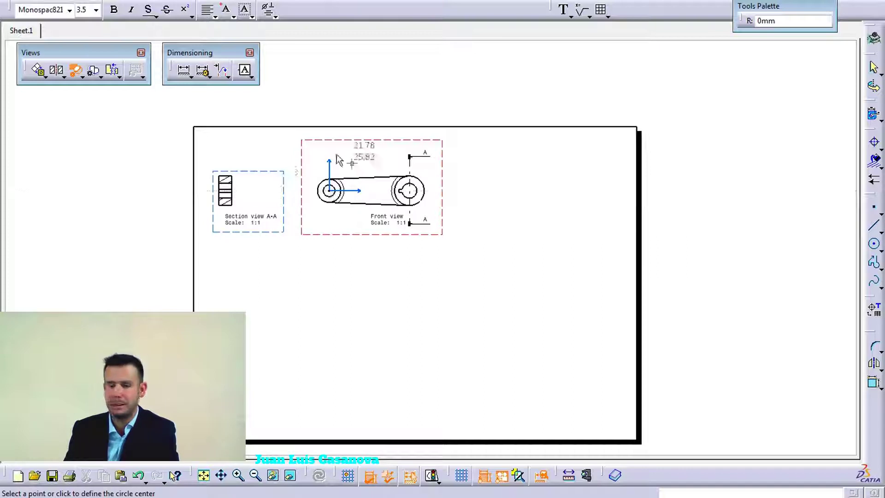
mouse_move(502, 295)
middle_mouse_down("ctrl")
mouse_move(504, 227)
mouse_move(456, 257)
mouse_move(480, 336)
mouse_move(490, 170)
middle_mouse_up("ctrl")
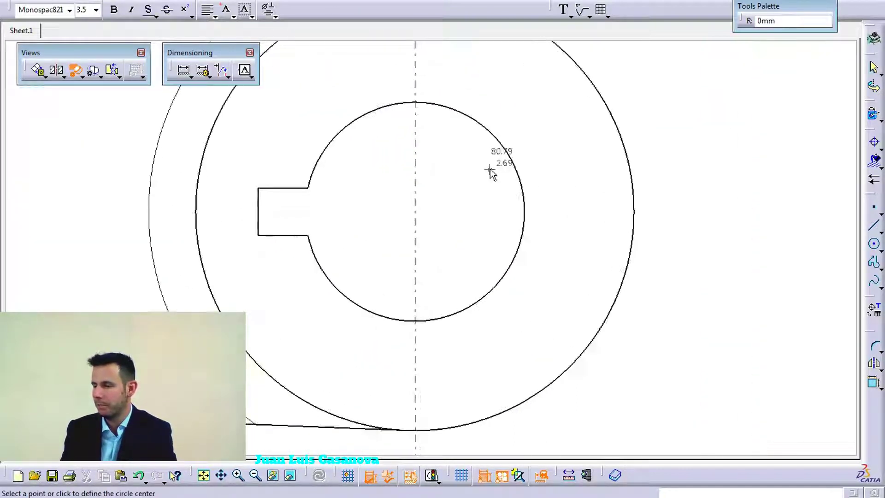
left_click(281, 210)
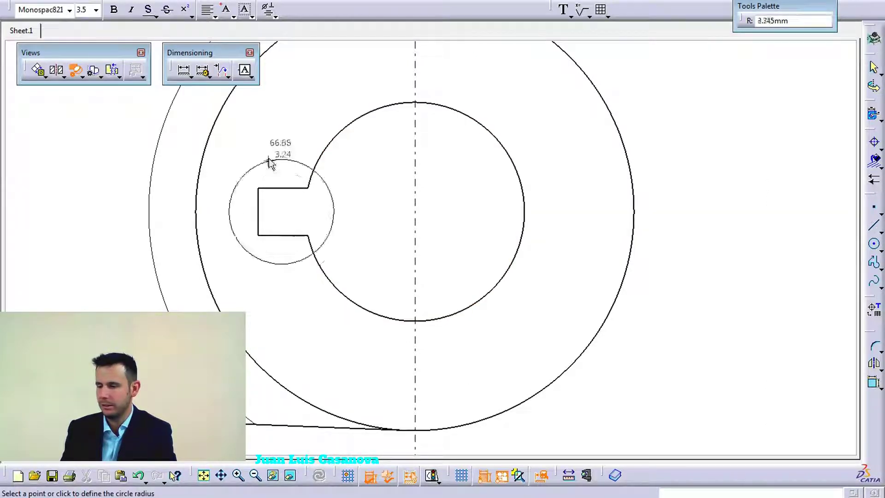
middle_click_drag(265, 144, 269, 191, "ctrl")
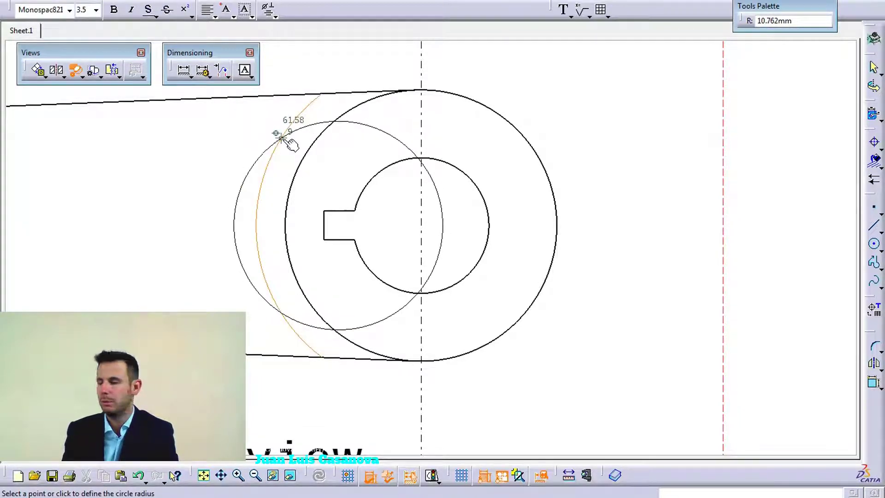
left_click(275, 171)
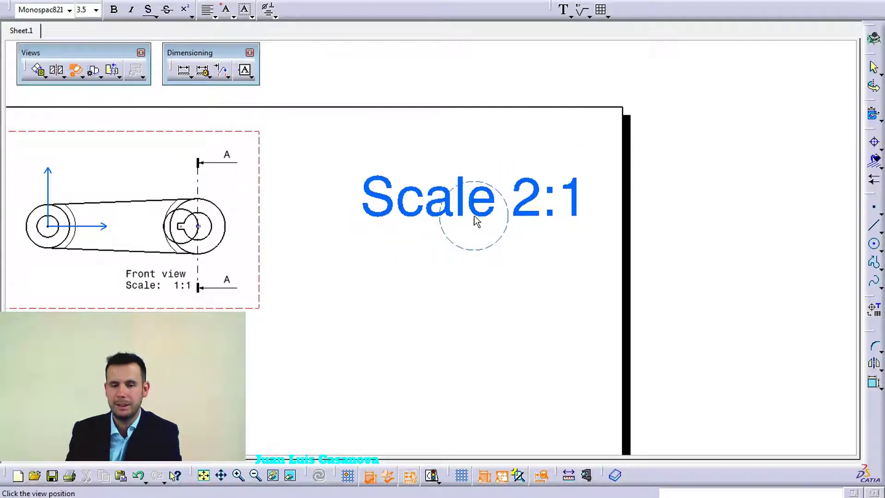
left_click(473, 215)
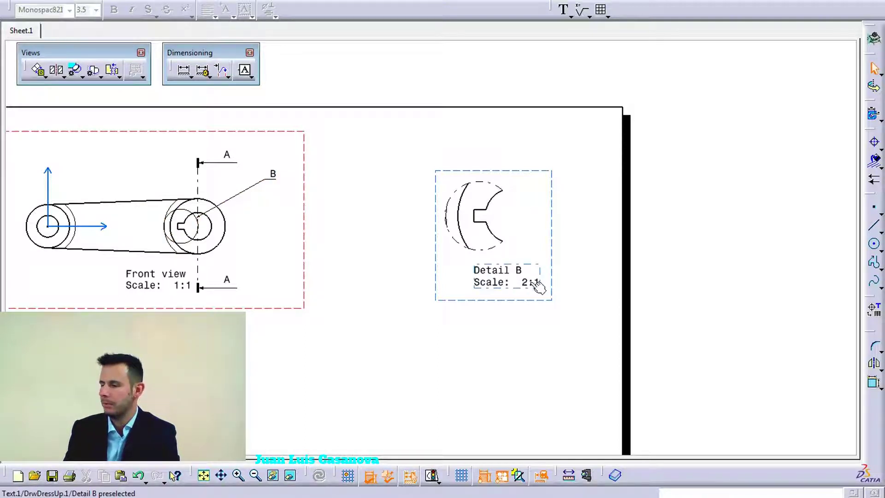
Step: Set the scale of the keyway detail view to 4:1 in its view properties
right_click(560, 192)
left_click(565, 263)
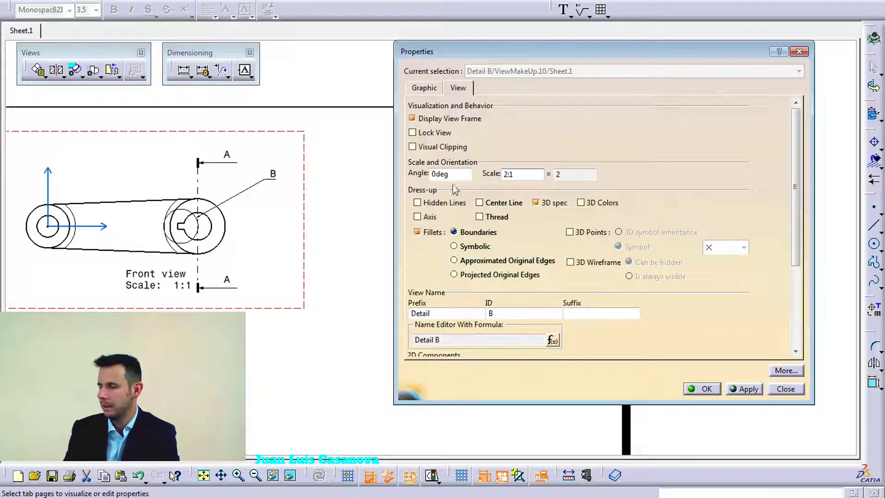
left_click(507, 175)
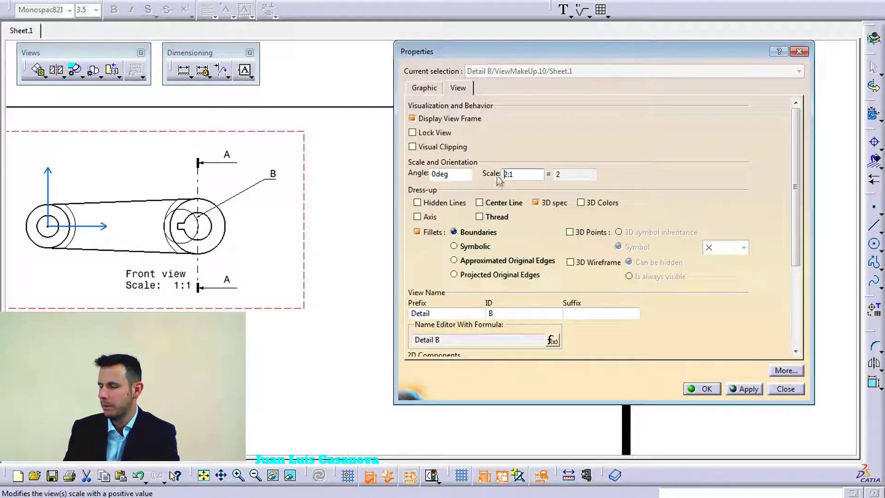
key("BackSpace")
type("4")
key("Return")
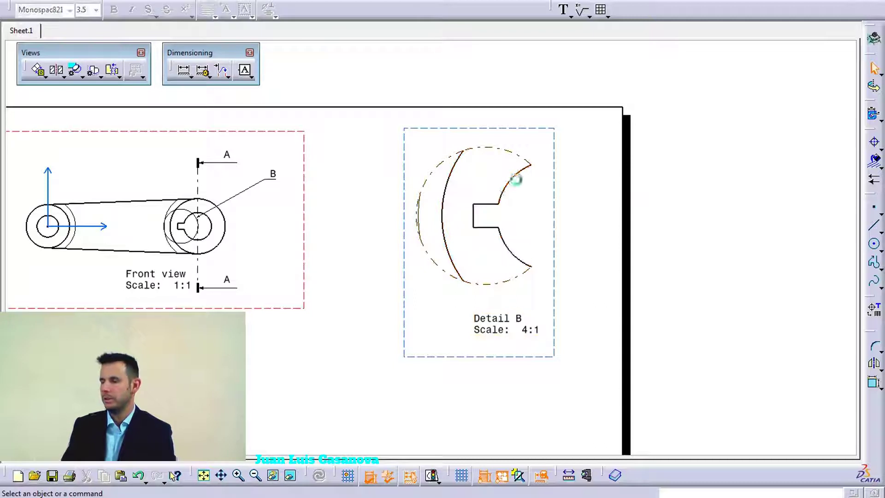
Step: Create a 2:1 quick detail view of the arm's middle section below the front view, and delete that detail view
left_click(81, 78)
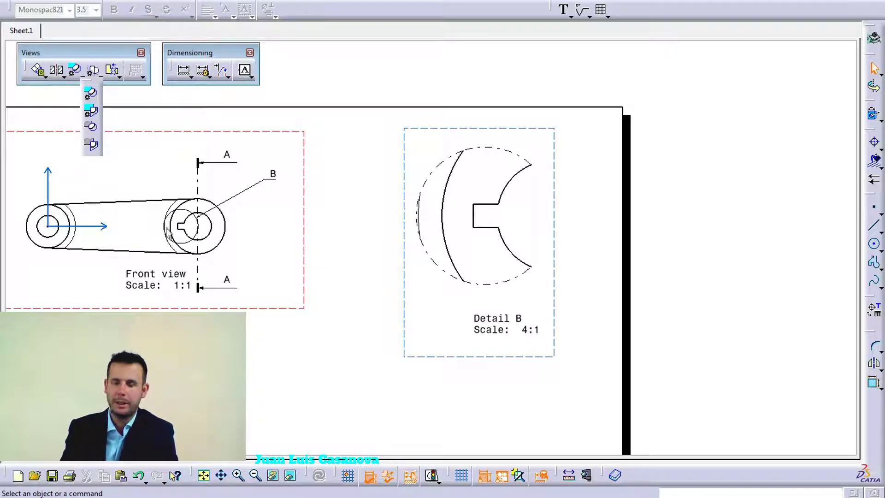
left_click(90, 126)
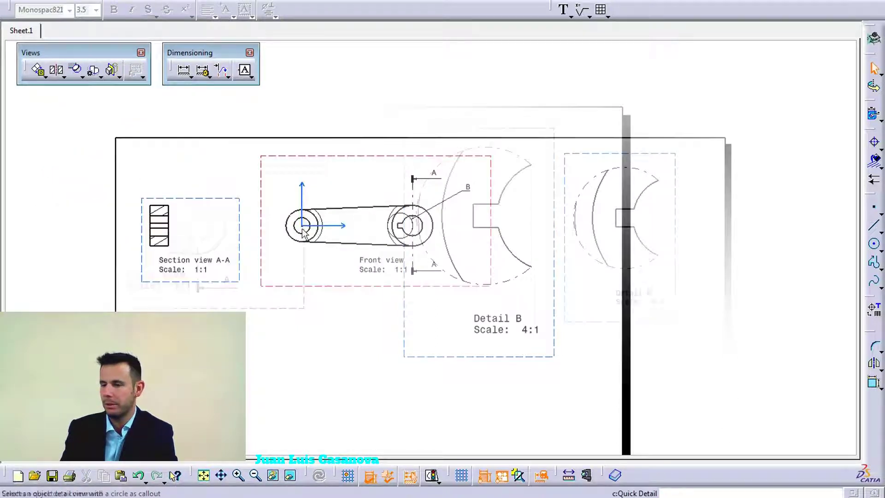
left_click(76, 70)
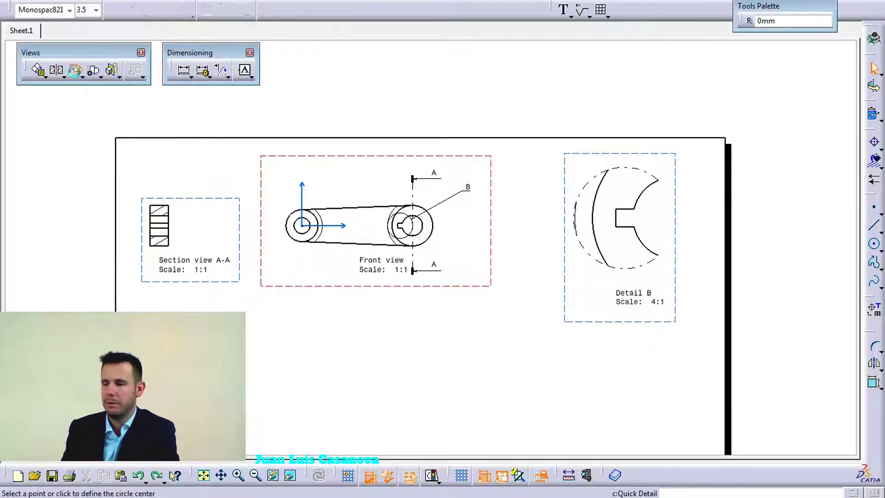
left_click(352, 222)
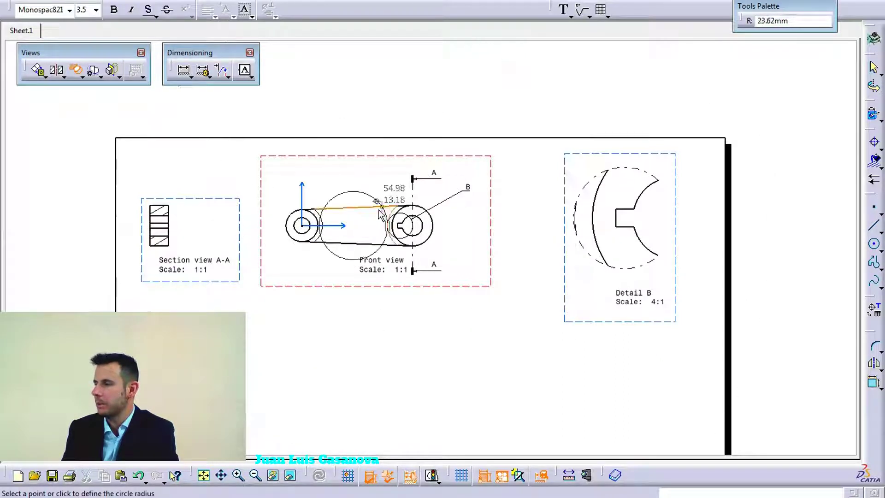
left_click(357, 196)
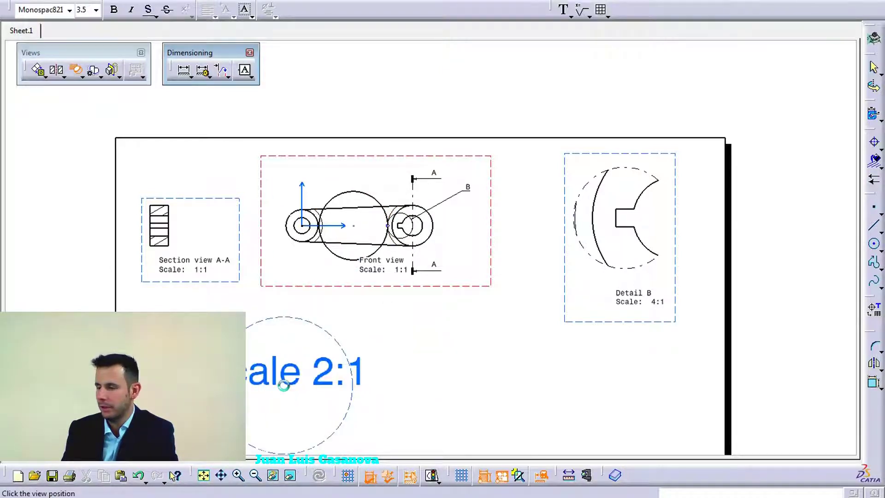
left_click(283, 385)
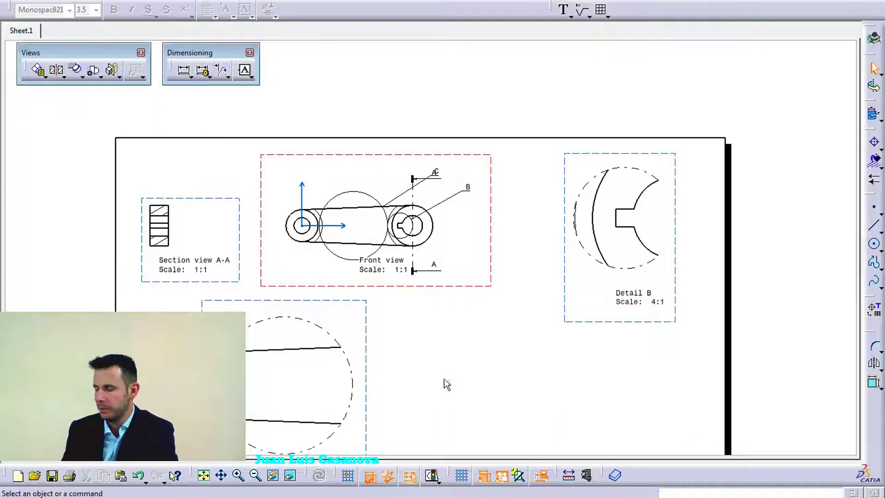
right_click(364, 304)
left_click(380, 105)
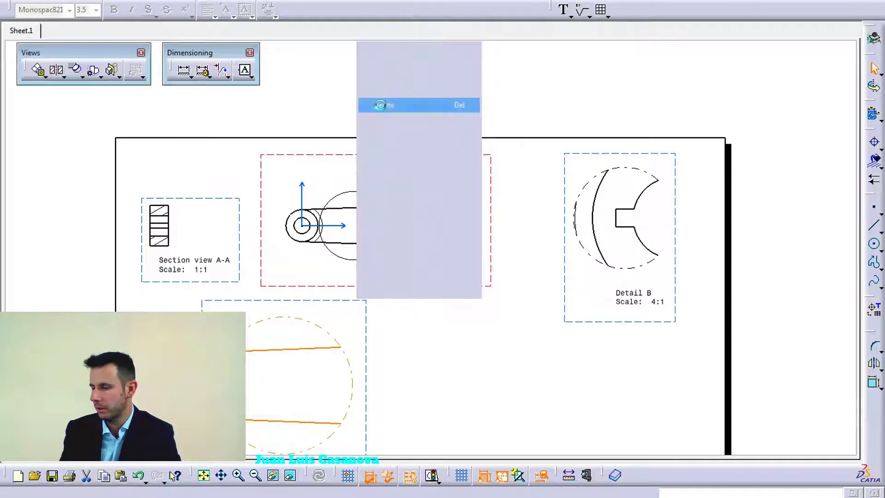
Step: Clip the front view with a circle of about 12 mm radius beside the small boss's hole, and undo the clipping
left_click(81, 75)
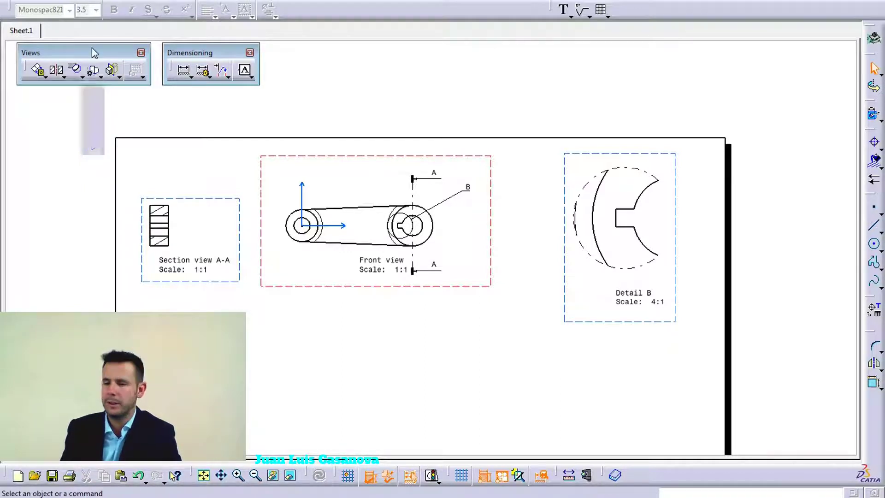
left_click(101, 76)
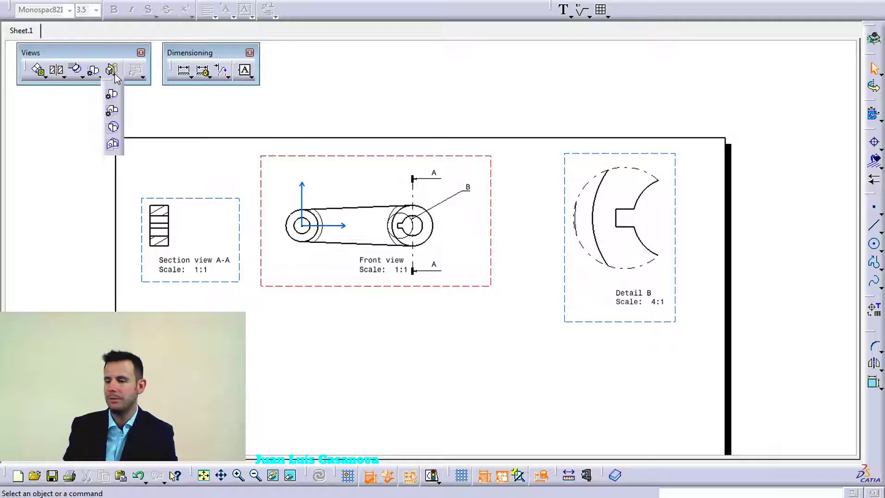
left_click(113, 97)
mouse_move(348, 282)
middle_mouse_down("ctrl")
mouse_move(353, 230)
mouse_move(286, 191)
middle_mouse_up("ctrl")
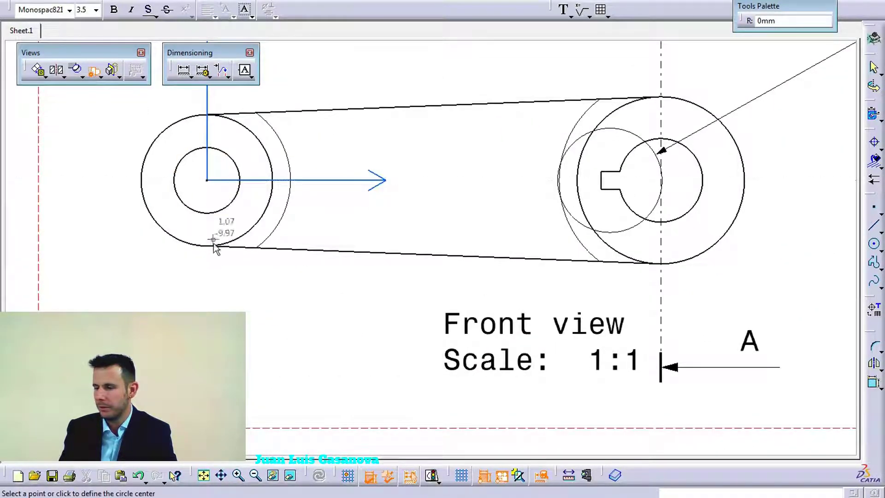
left_click(254, 179)
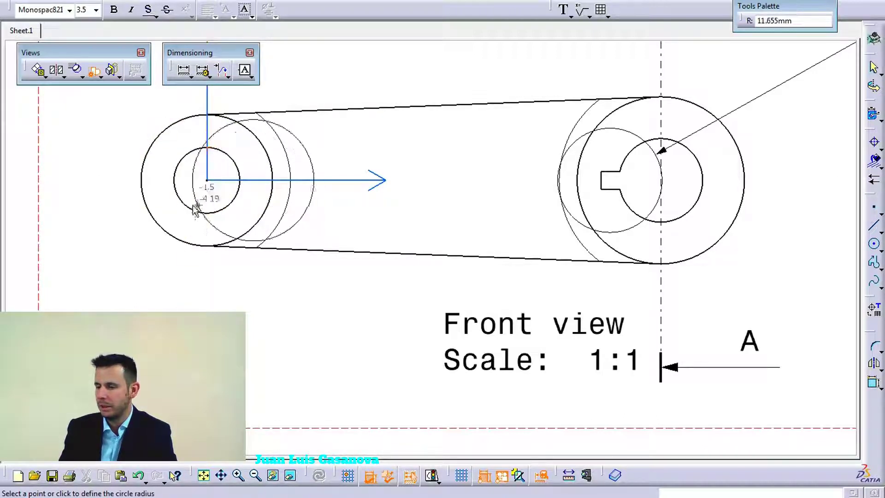
left_click(190, 192)
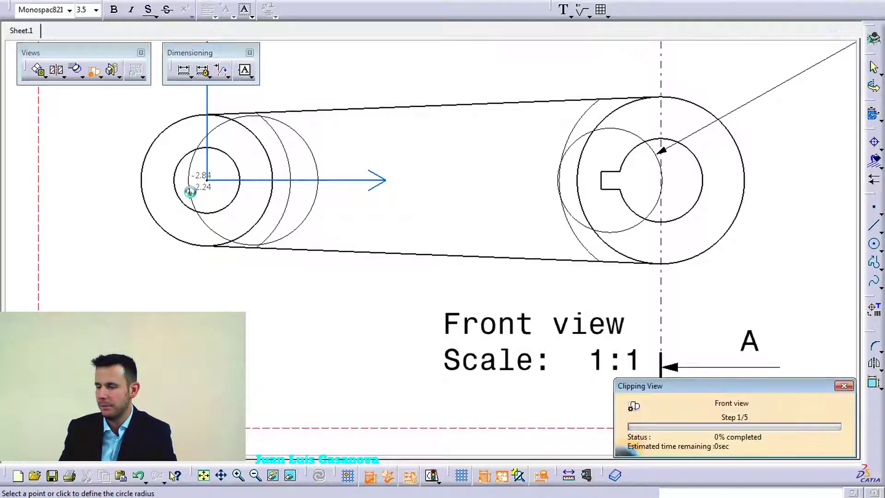
middle_click_drag(293, 239, 315, 302, "ctrl")
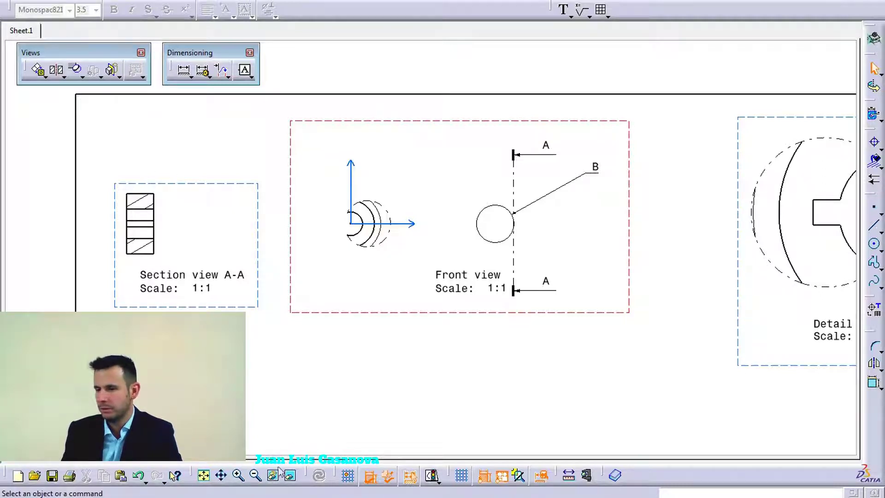
left_click(137, 475)
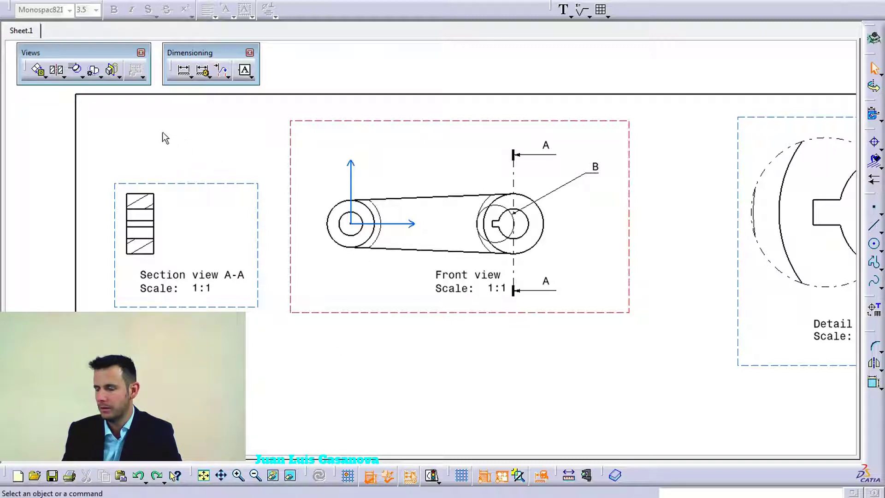
left_click(81, 79)
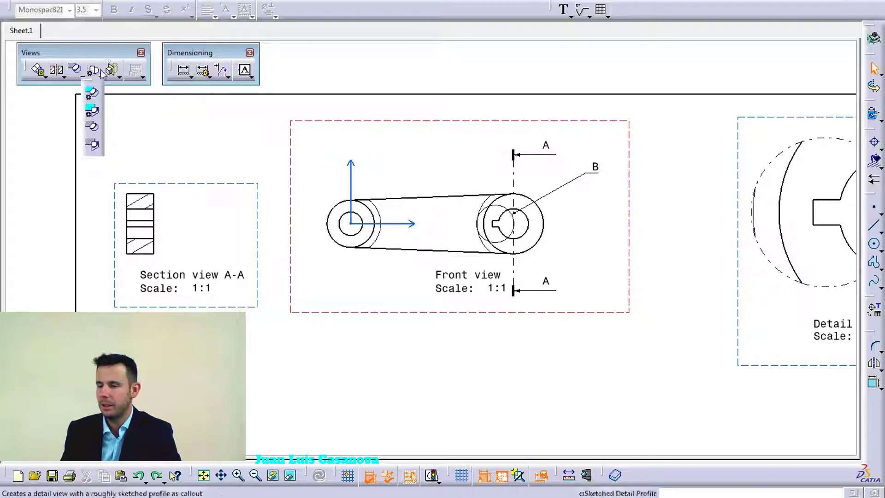
left_click(100, 78)
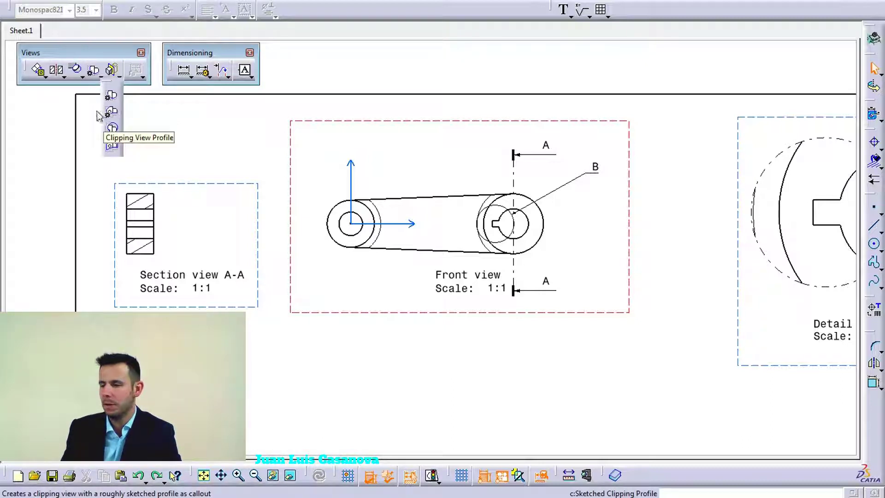
Step: Turn the front view into a broken view, using two vertical break lines that remove part of the arm between the two bosses
left_click(118, 78)
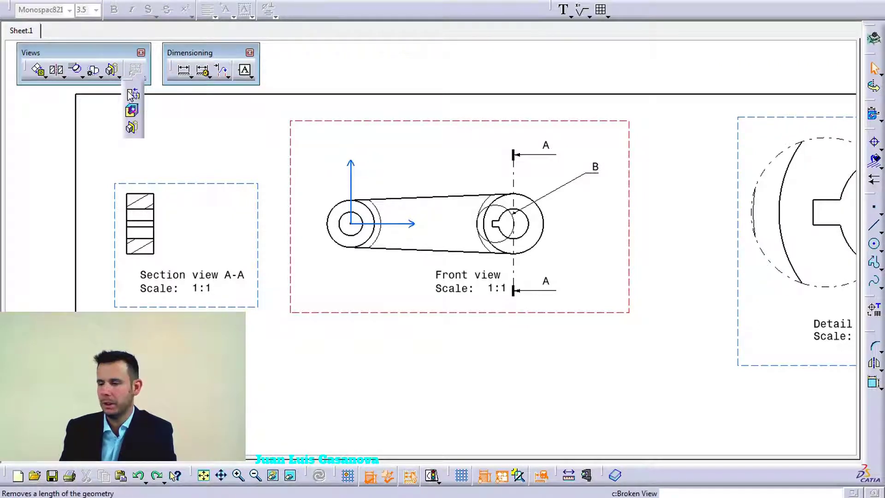
left_click(132, 94)
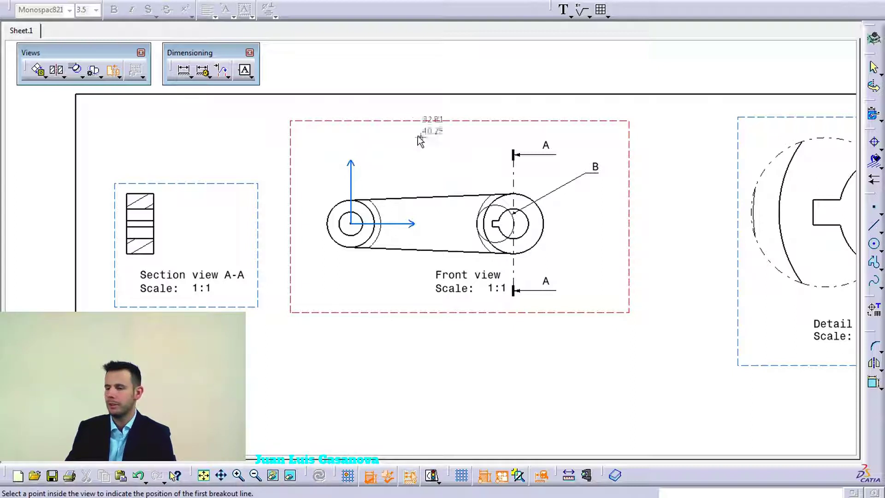
left_click(110, 70)
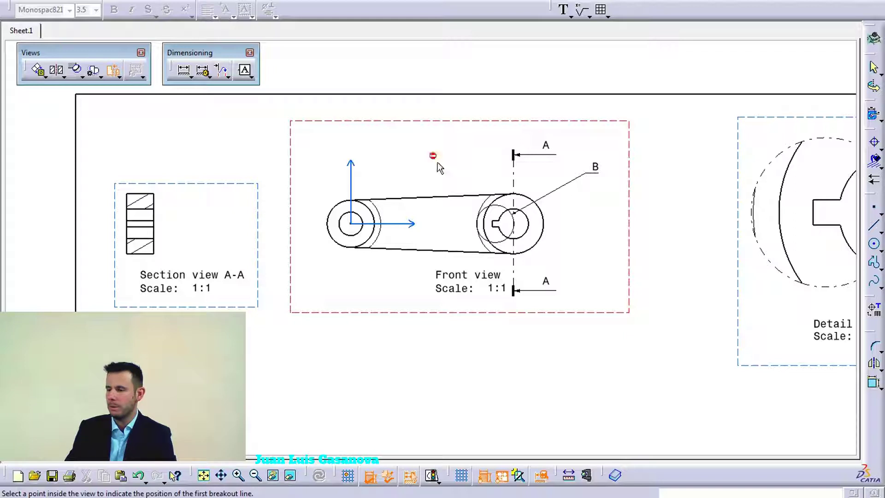
left_click(113, 70)
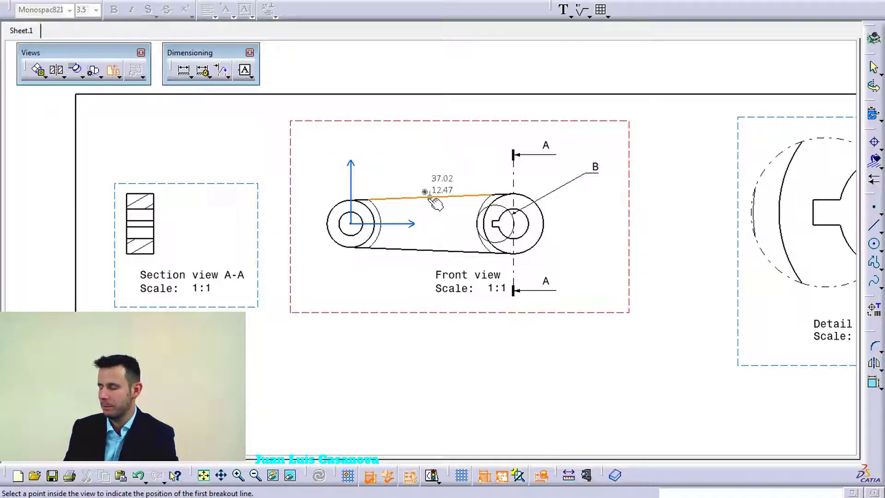
left_click(416, 196)
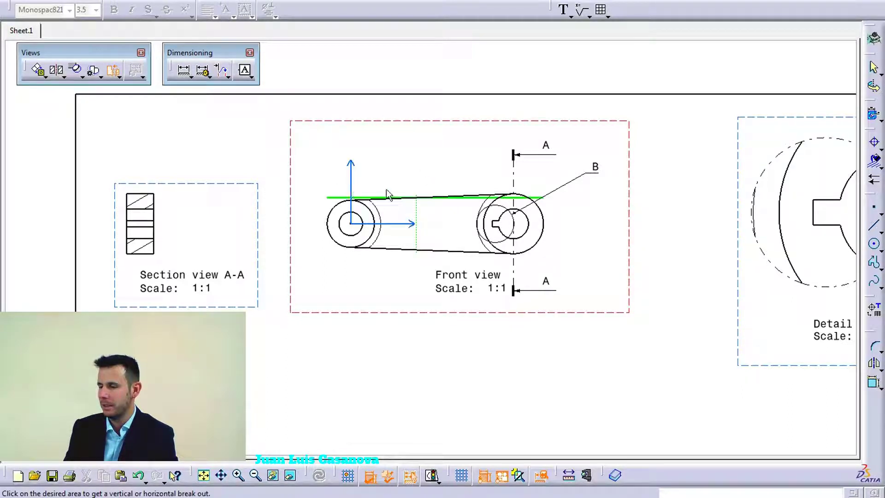
left_click(420, 236)
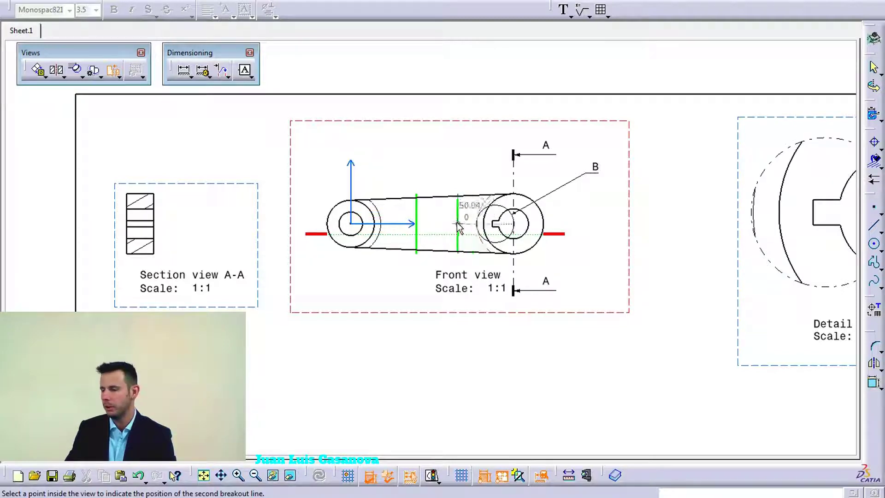
left_click(456, 223)
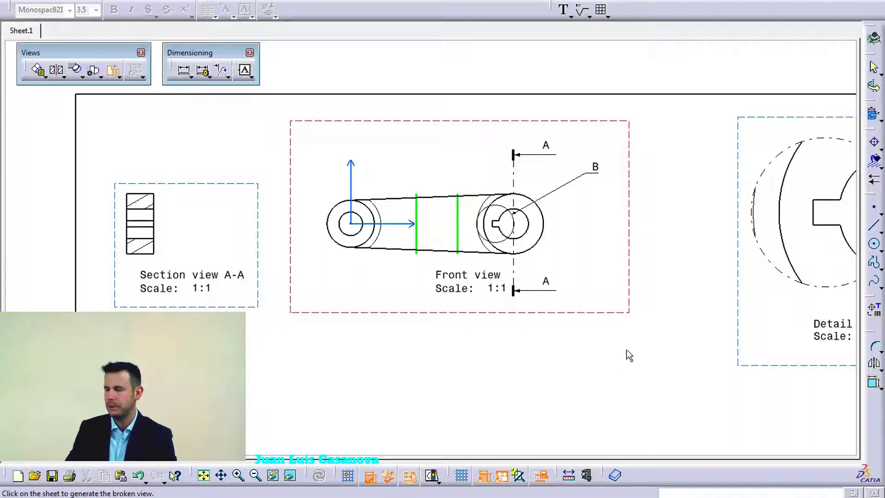
left_click(647, 336)
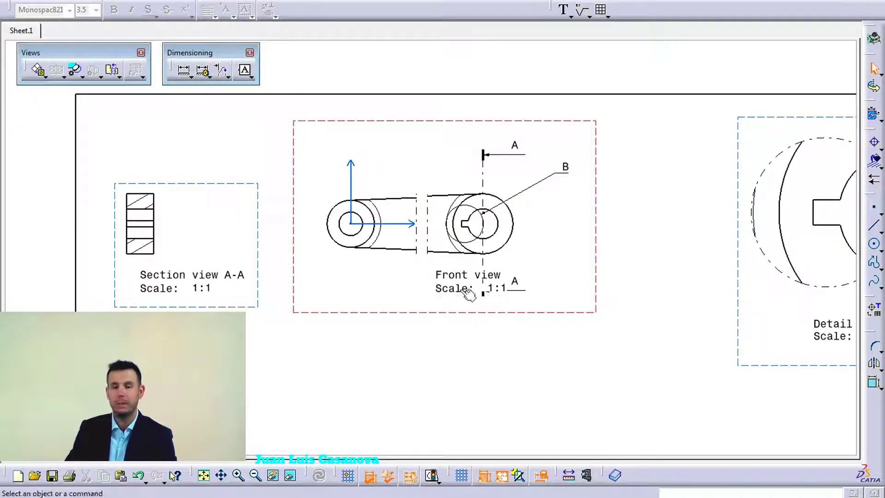
left_click(422, 217)
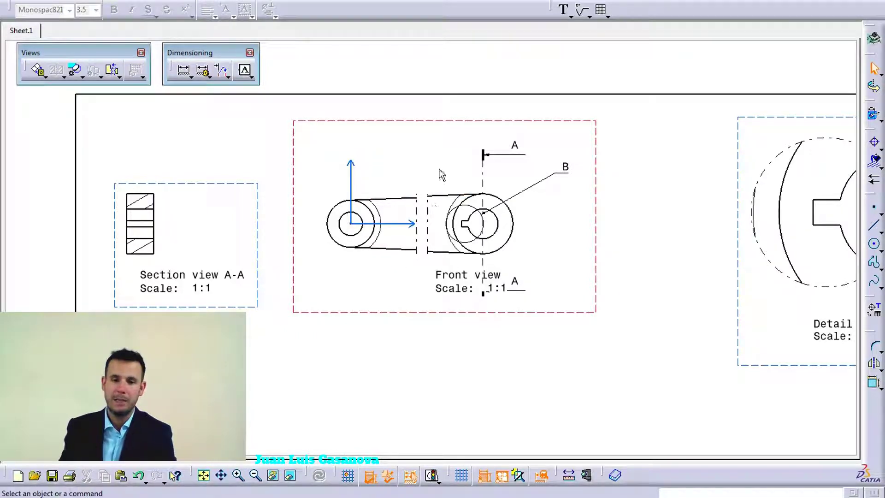
Step: Dimension the horizontal centre distance between the small and large bosses, placing it below the front view
middle_click_drag(589, 212, 535, 215)
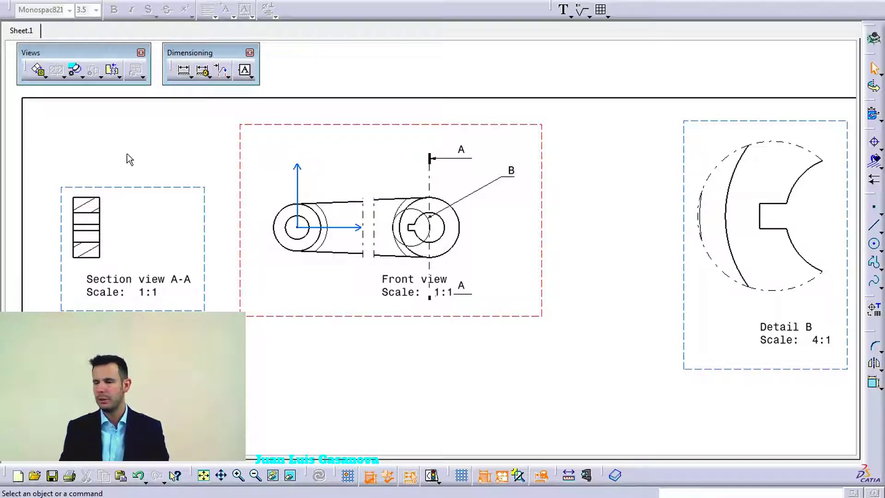
left_click_drag(203, 55, 203, 61)
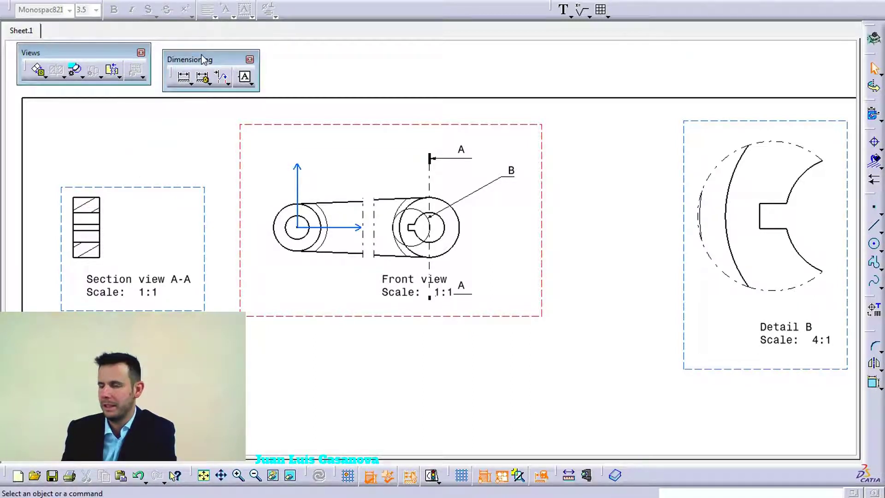
left_click(191, 83)
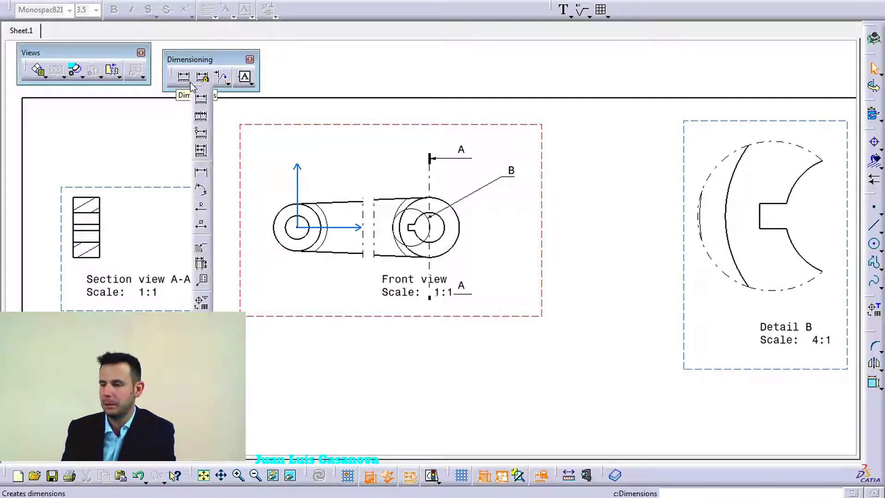
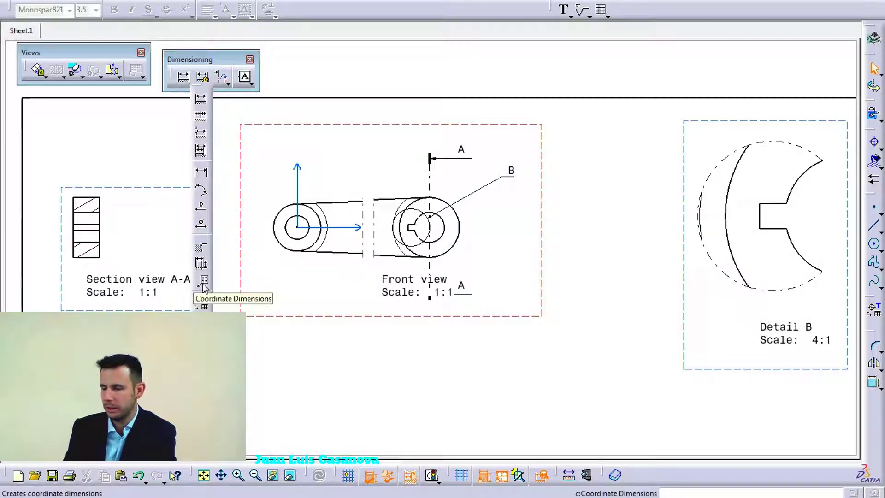
left_click(201, 114)
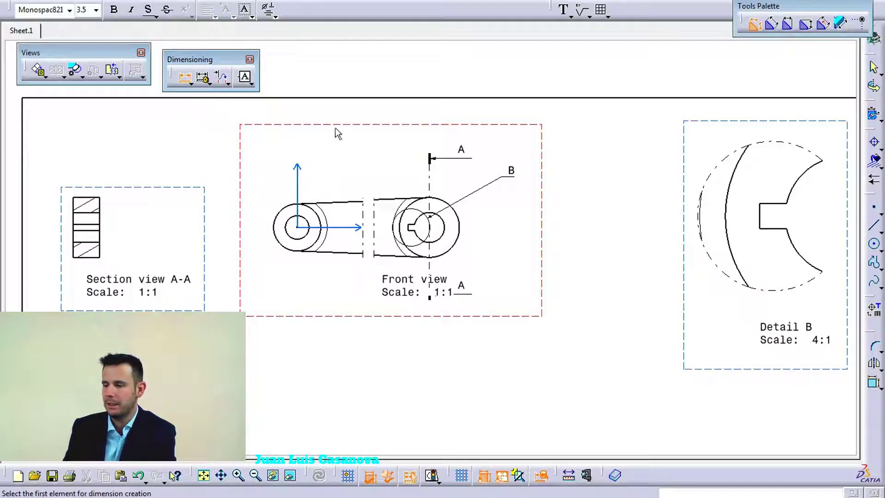
left_click(285, 213)
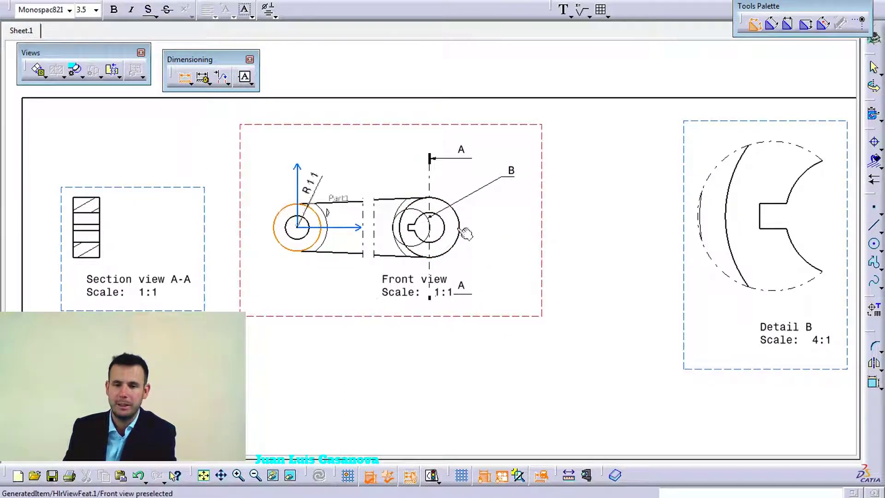
left_click(413, 258)
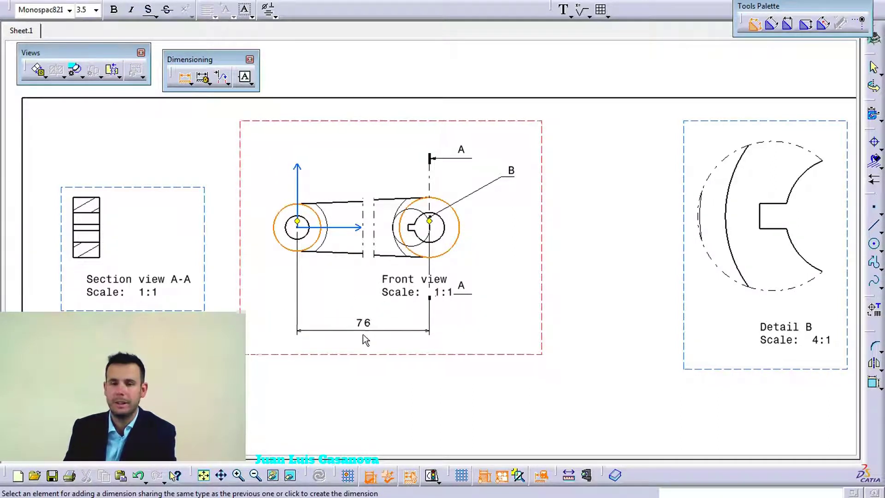
left_click(361, 330)
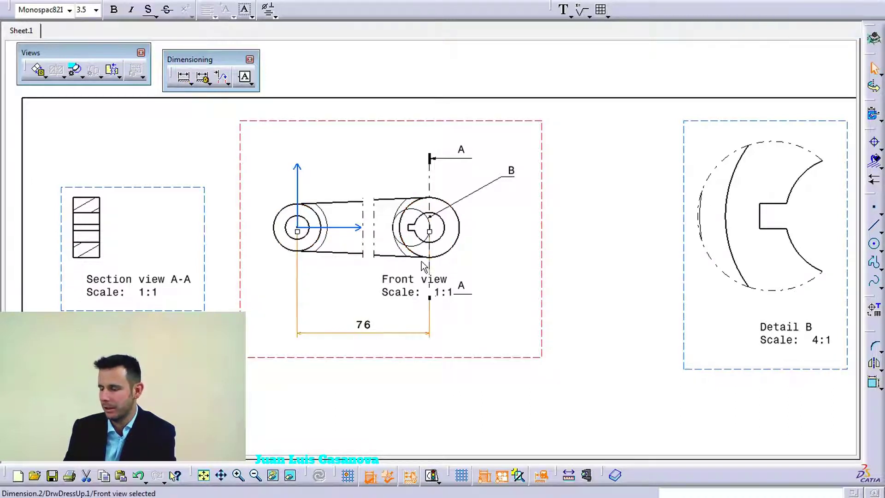
Step: Add a radius dimension to the small boss's outer circle, placed above and to its left
left_click(181, 87)
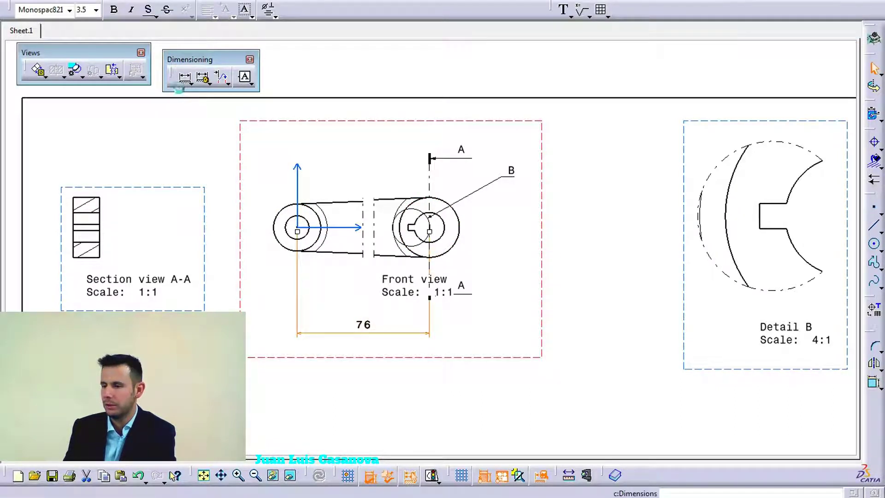
left_click(280, 211)
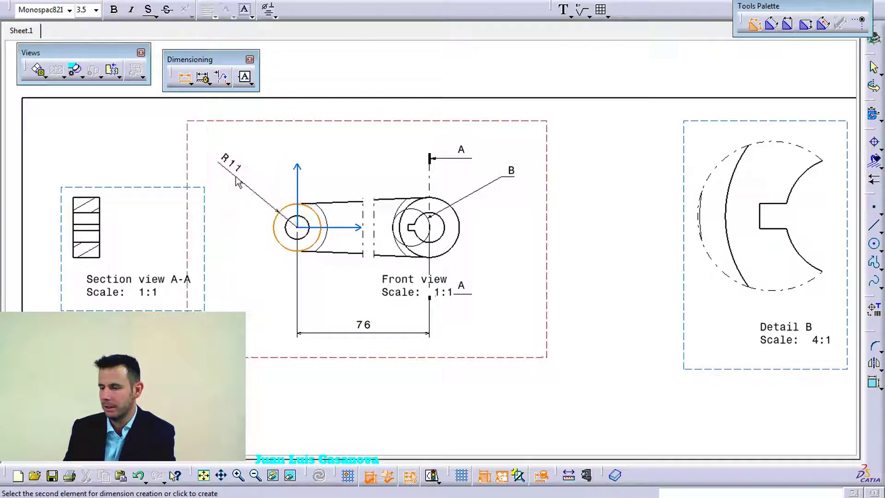
left_click(233, 174)
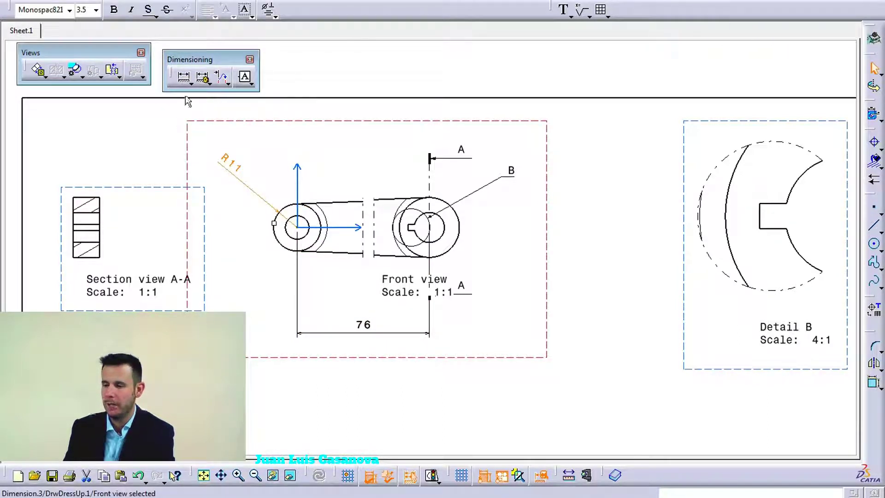
Step: Try to dimension the keyway's width between its two long edges in the front view, and delete the misplaced dimension
left_click(184, 77)
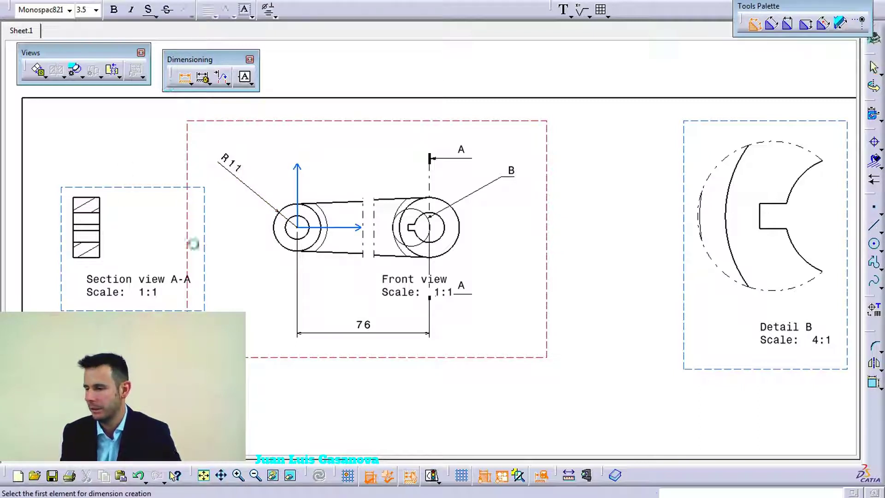
mouse_move(481, 274)
middle_mouse_down()
mouse_move(395, 258)
mouse_move(395, 184)
mouse_move(457, 290)
mouse_move(540, 282)
mouse_move(518, 253)
middle_mouse_up()
left_click(323, 225)
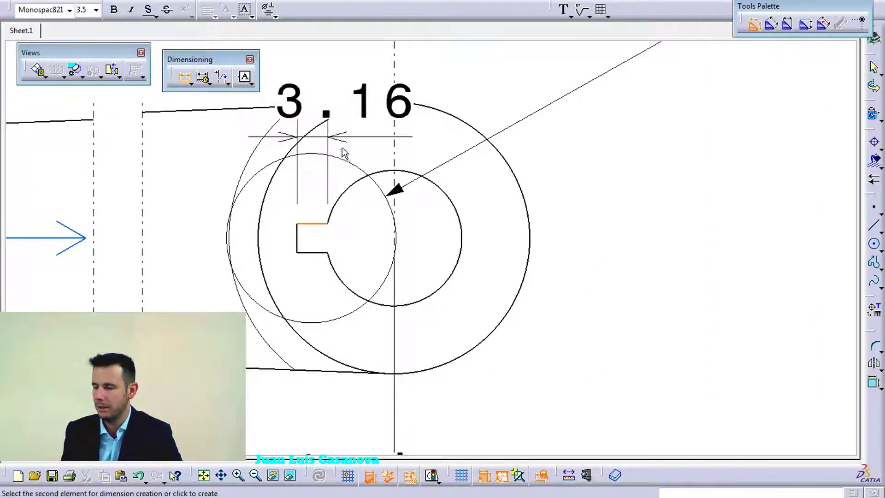
left_click(310, 254)
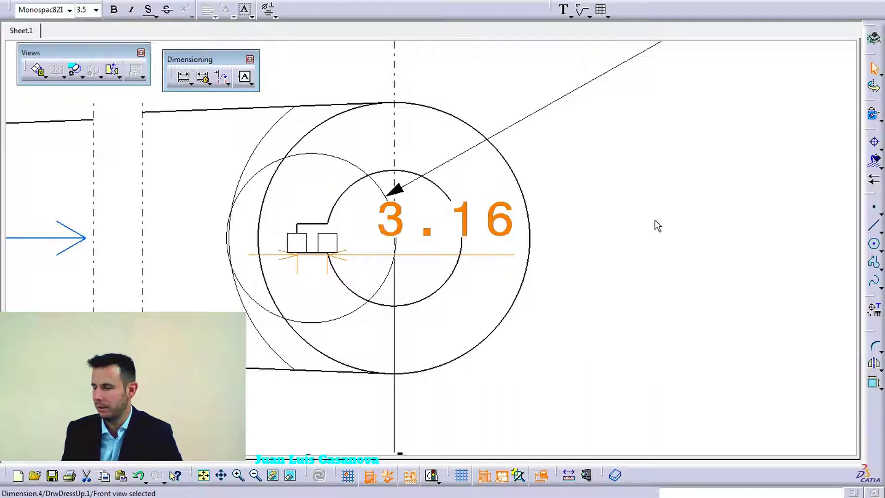
mouse_move(326, 265)
middle_mouse_down("ctrl")
mouse_move(278, 276)
mouse_move(310, 196)
mouse_move(309, 233)
mouse_move(491, 198)
middle_mouse_up("ctrl")
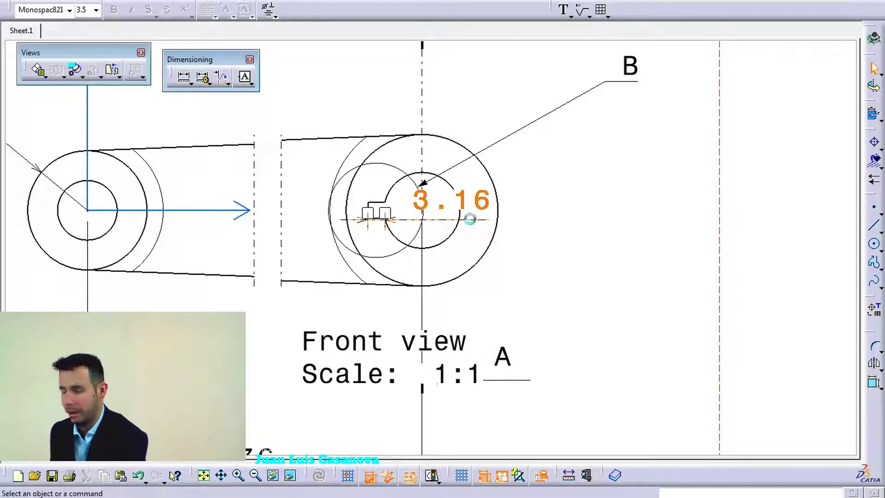
key("Delete")
Step: Dimension the keyway's width between its two long edges, placing the dimension to the right of the large boss
left_click(183, 77)
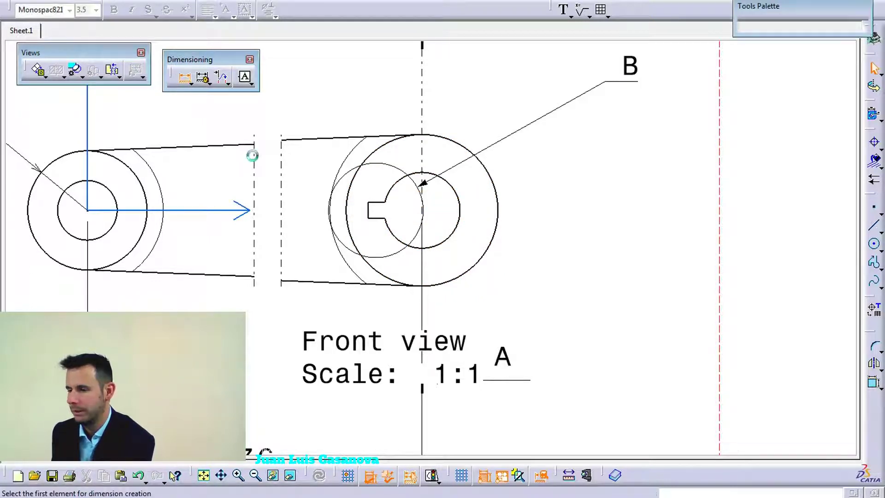
left_click(377, 202)
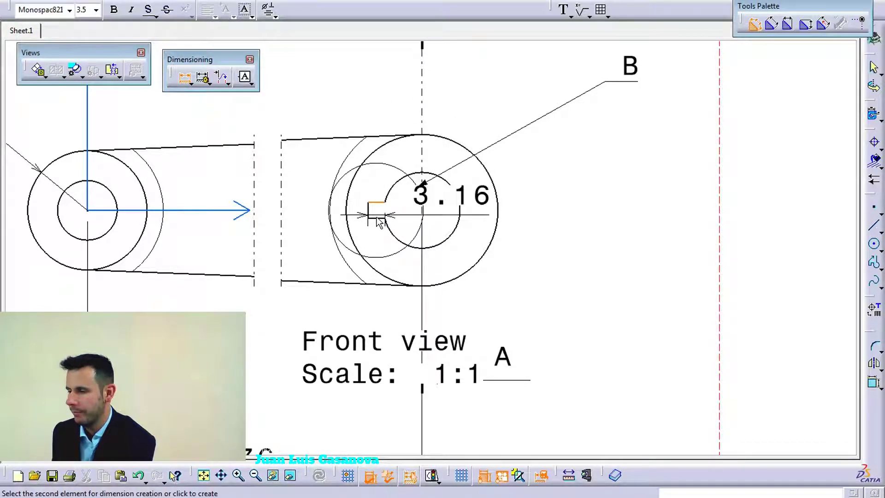
left_click(379, 218)
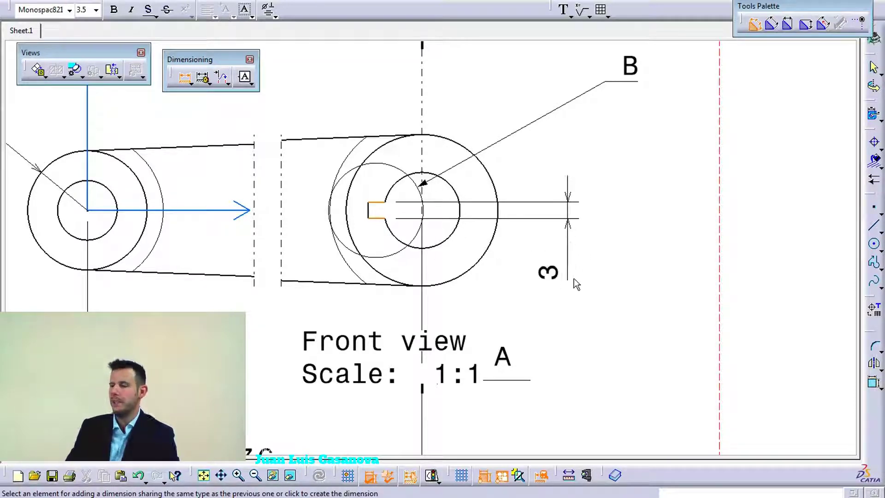
left_click(576, 285)
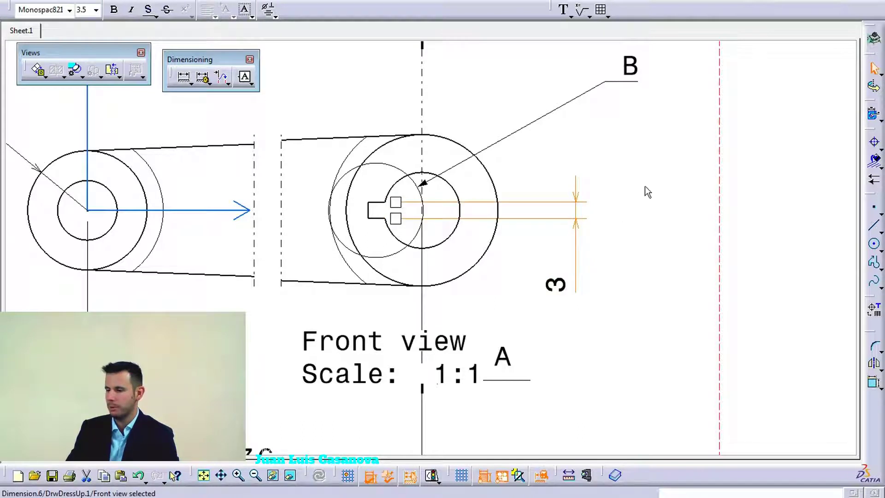
Step: Dimension the horizontal distance from the keyway's end edge to the bore's centre, placing it just above the centre distance dimension
middle_click_drag(561, 138, 569, 182, "ctrl")
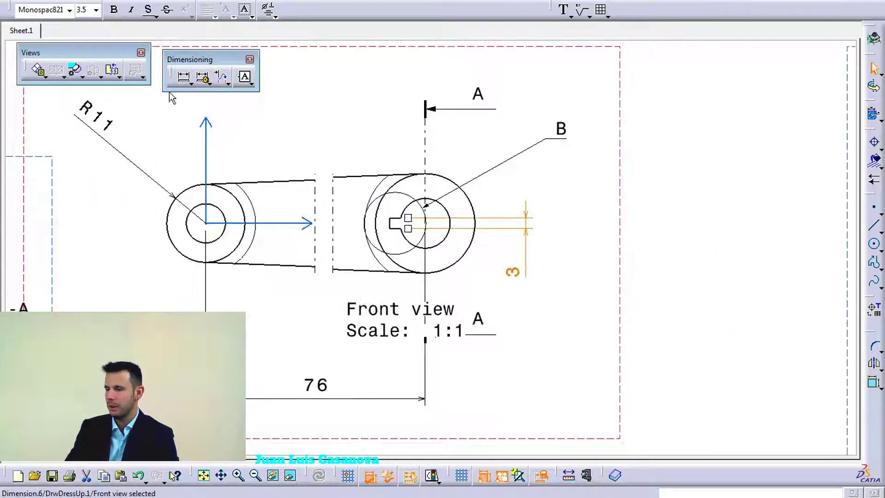
left_click(185, 79)
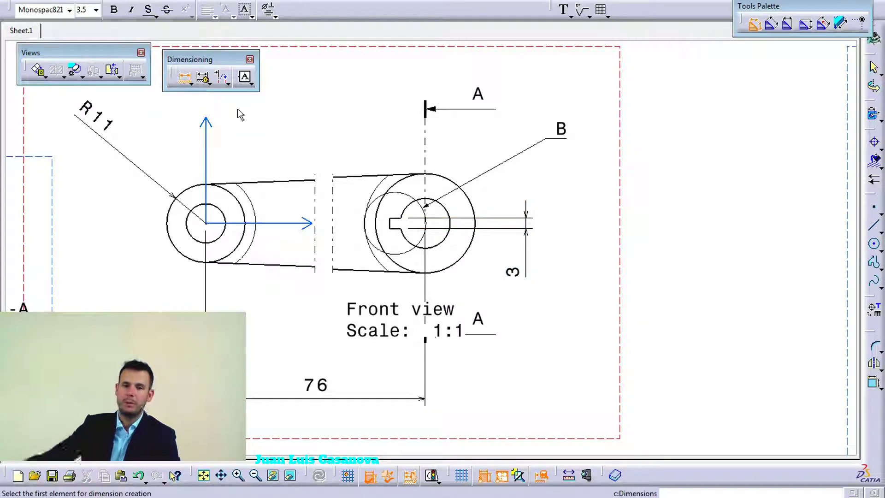
left_click(391, 226)
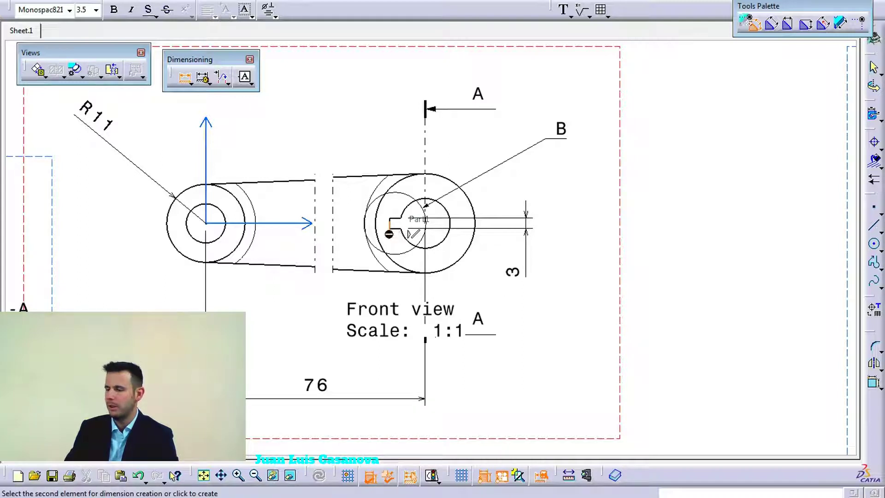
left_click(433, 263)
scroll(433, 263, "up", 5)
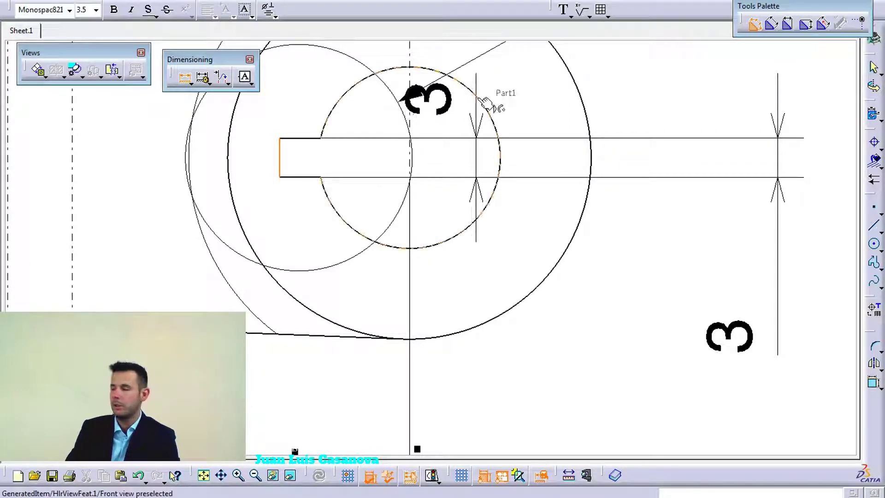
left_click(499, 107)
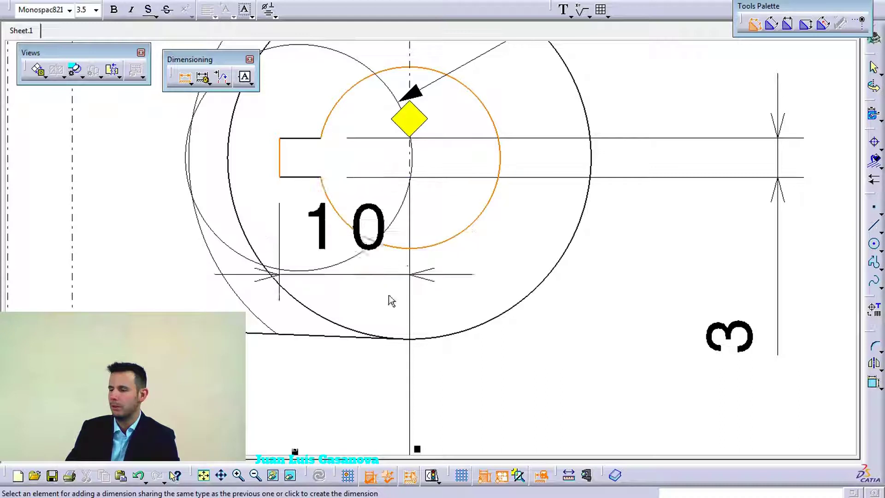
scroll(561, 315, "down", 5)
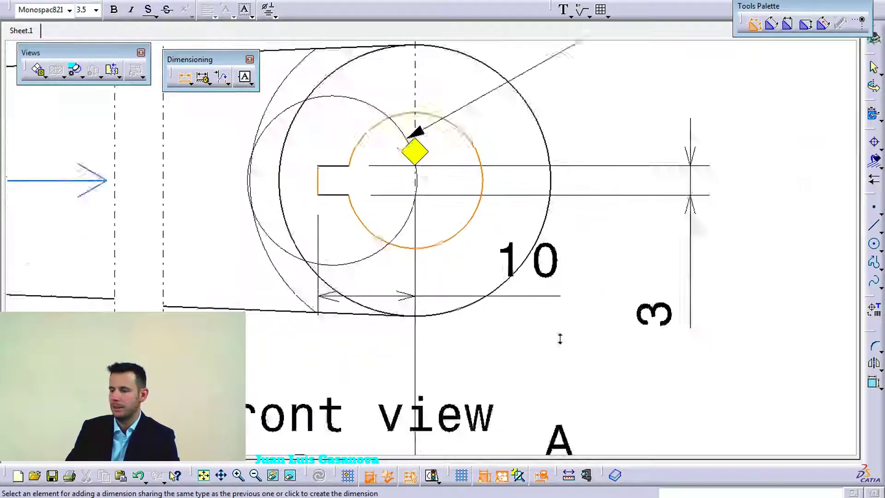
scroll(543, 396, "down", 4)
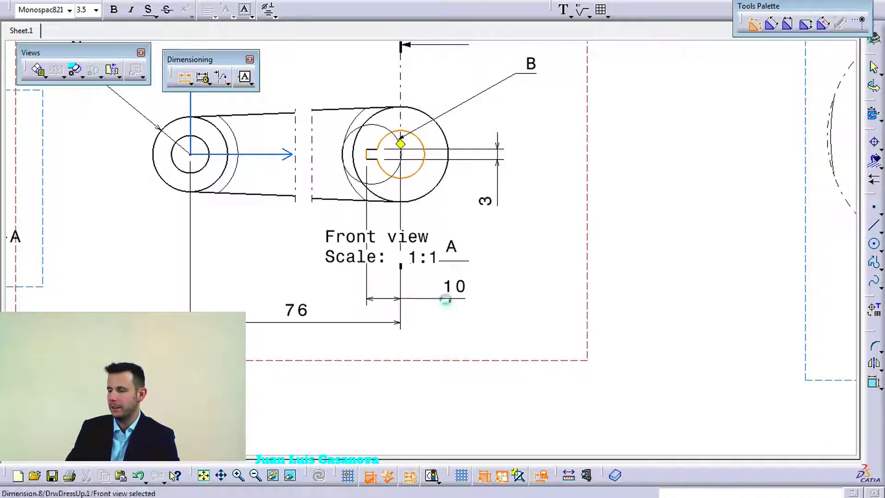
left_click(447, 300)
Step: Delete the front view's title and scale text to clear the space around the dimensions
left_click_drag(337, 236, 237, 266)
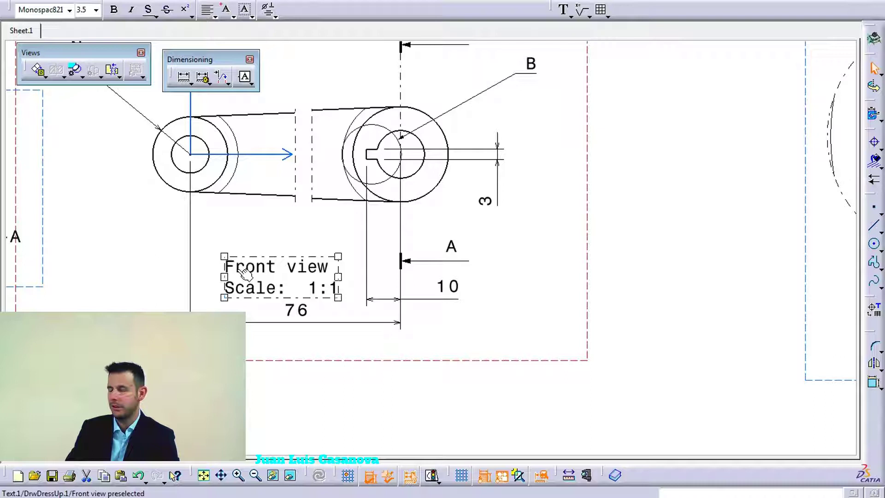
key("Delete")
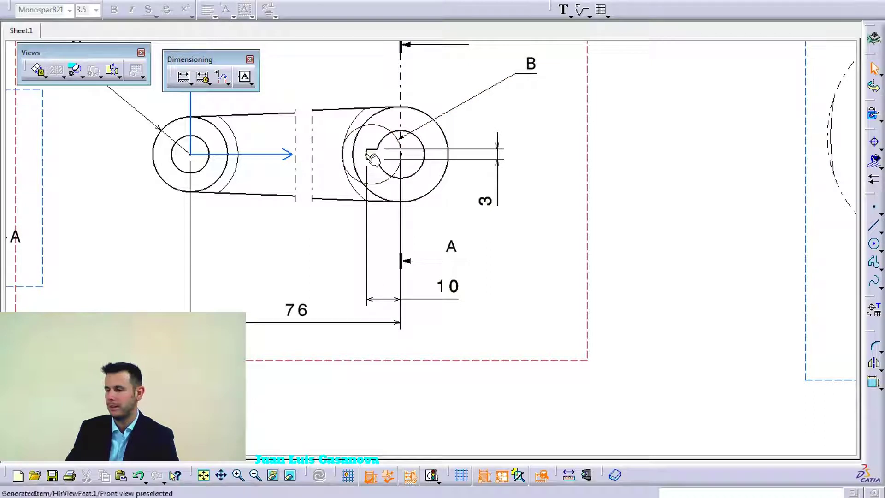
left_click(408, 160)
key("Escape")
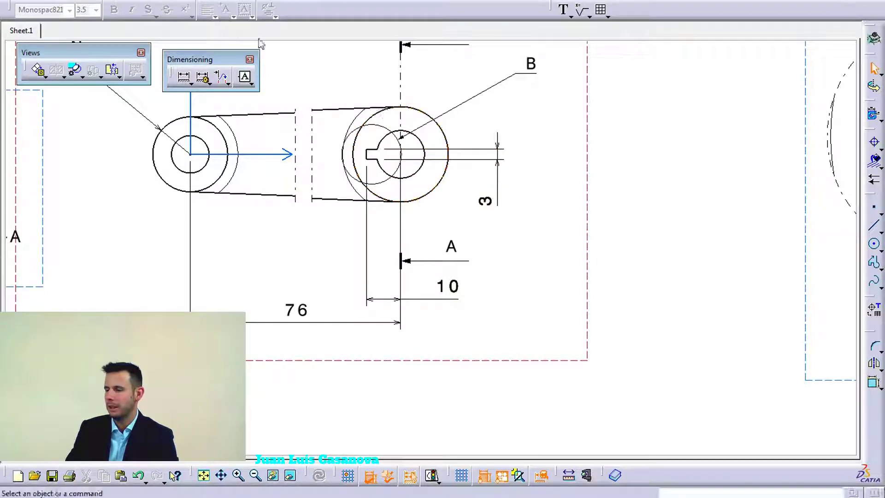
Step: Dimension the large boss's bore as a diameter in the front view, placing the value outside the boss, diagonally below it
left_click(183, 77)
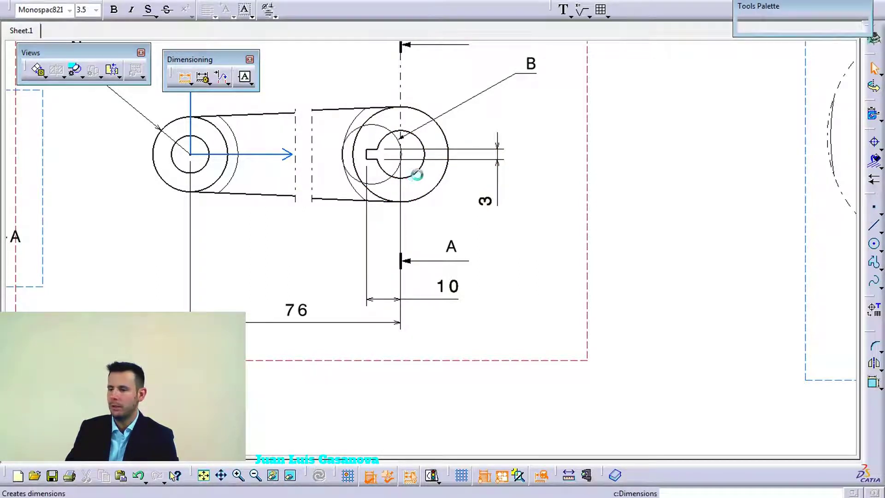
left_click(417, 174)
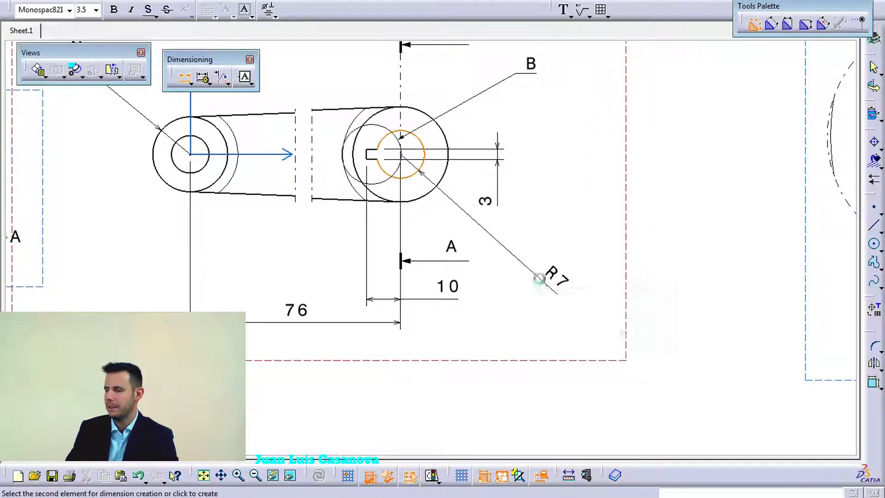
right_click(538, 279)
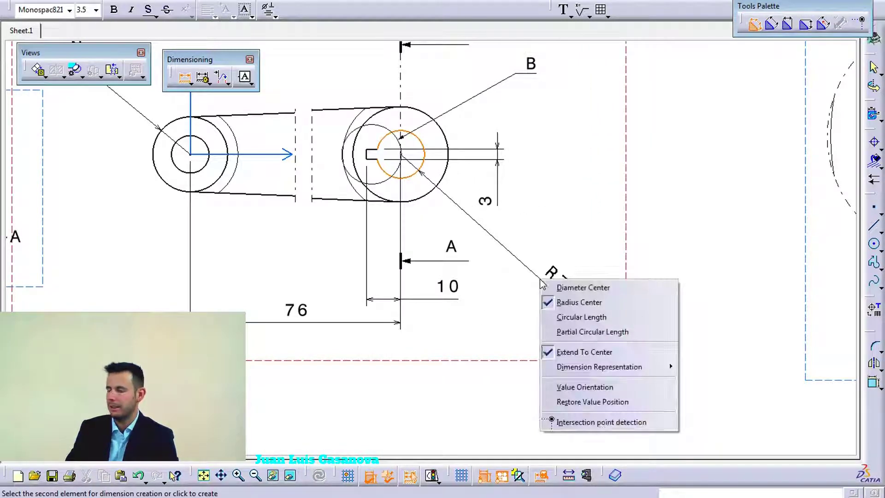
left_click(593, 288)
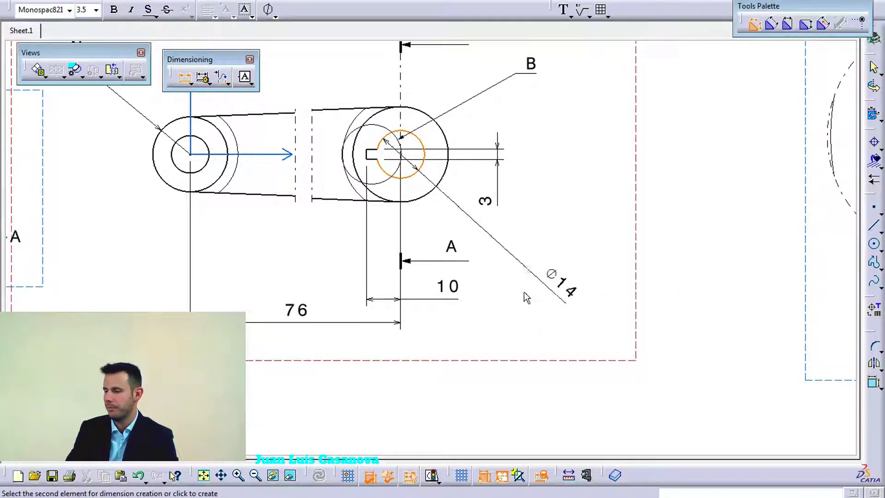
right_click(526, 272)
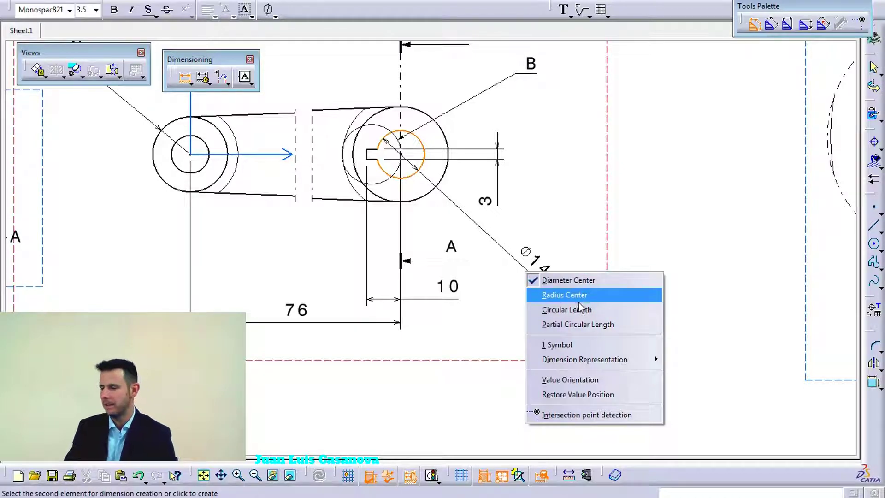
left_click(548, 280)
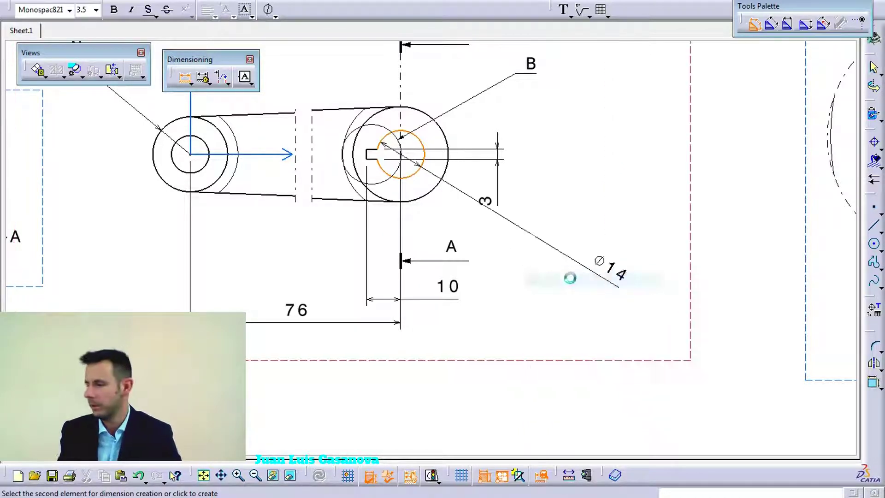
left_click(553, 280)
mouse_move(515, 348)
middle_mouse_down()
mouse_move(521, 362)
mouse_move(588, 328)
mouse_move(597, 359)
middle_mouse_up()
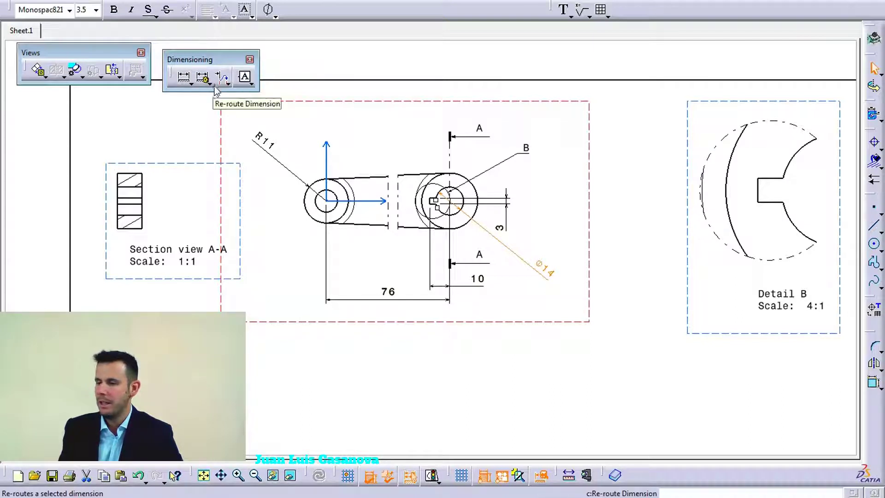
Step: Dimension the angle between the arm's upper sloped edge and the view's horizontal axis, placing it beyond the large boss
left_click(209, 83)
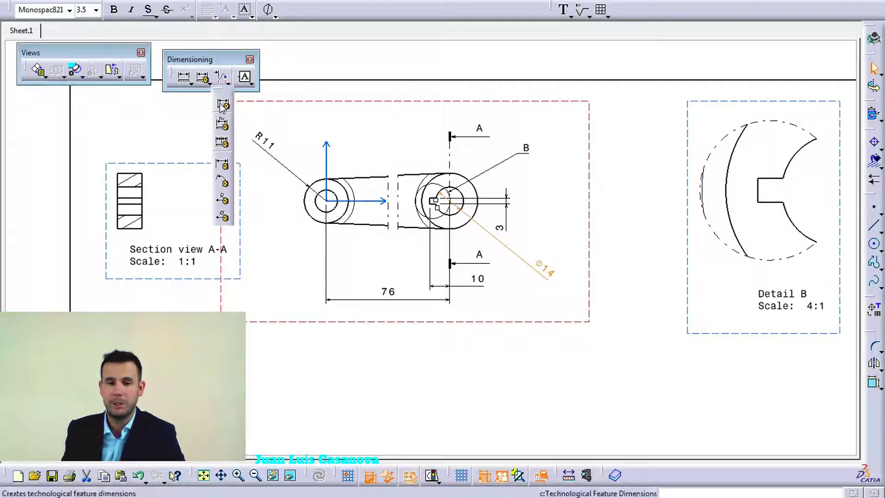
left_click(190, 83)
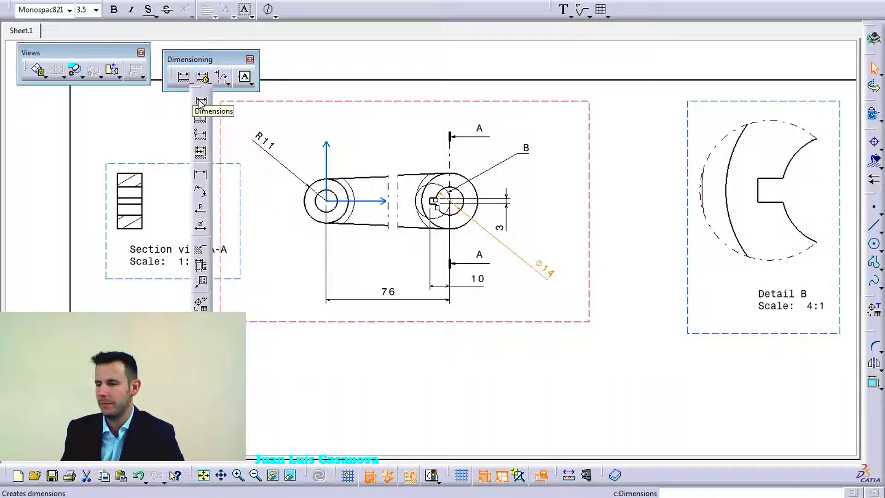
left_click(200, 190)
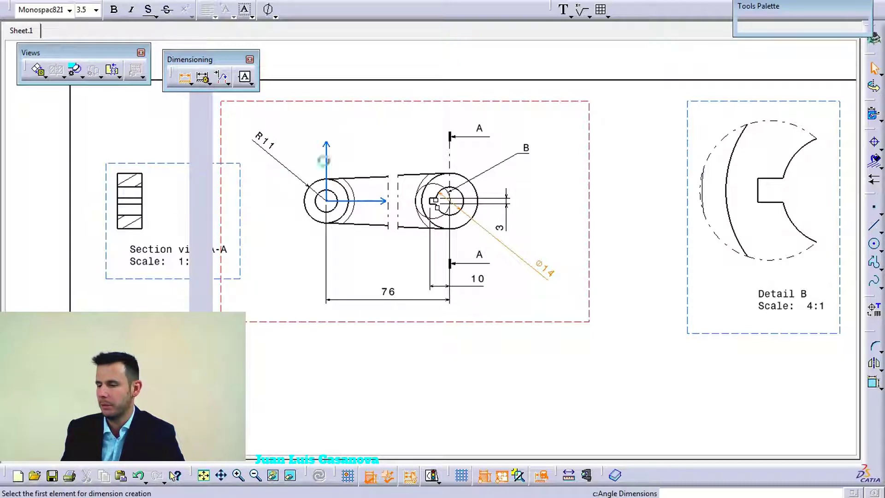
left_click(416, 176)
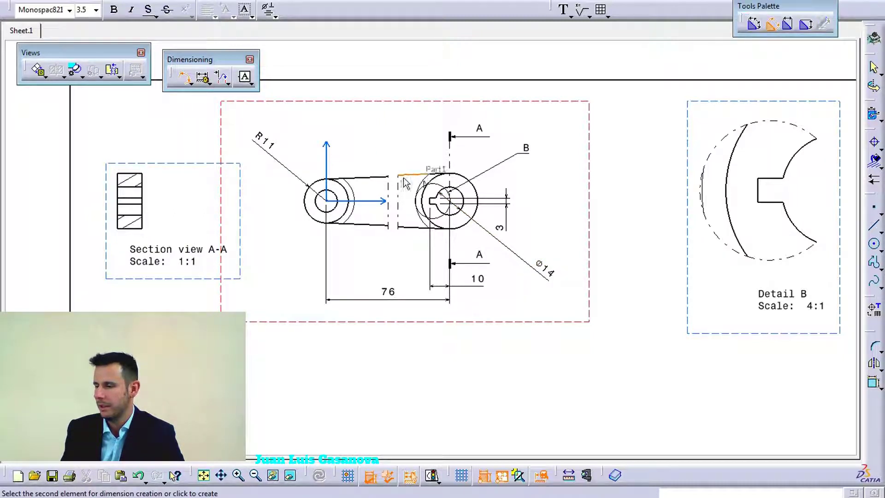
left_click(376, 202)
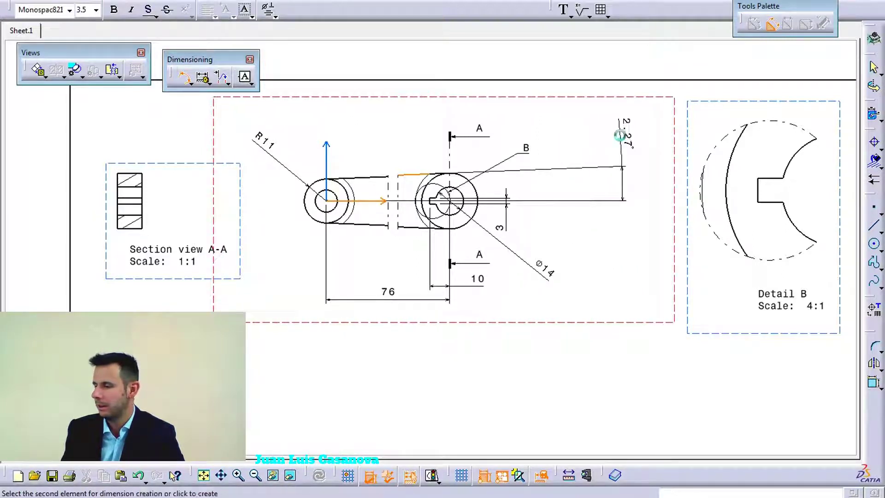
left_click(623, 134)
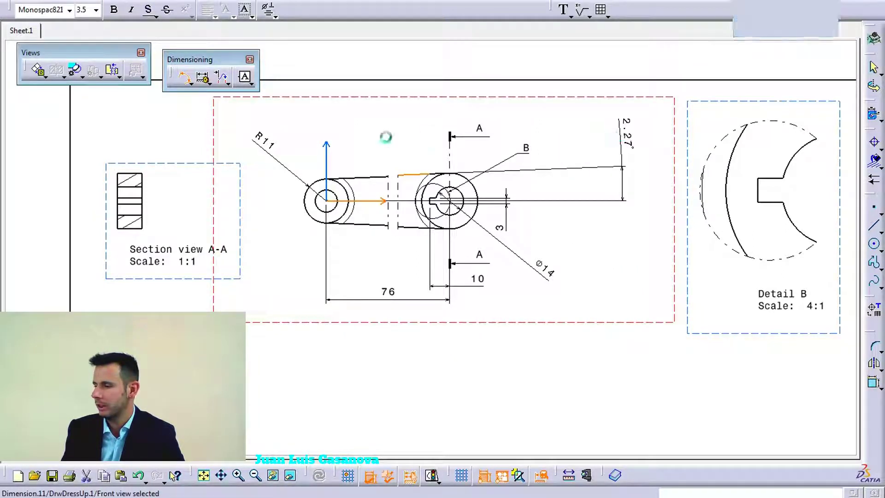
left_click(194, 83)
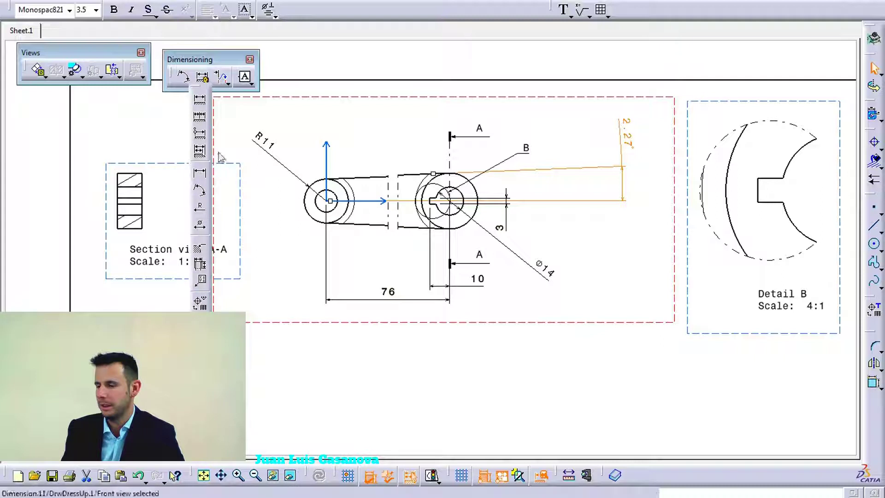
left_click(196, 97)
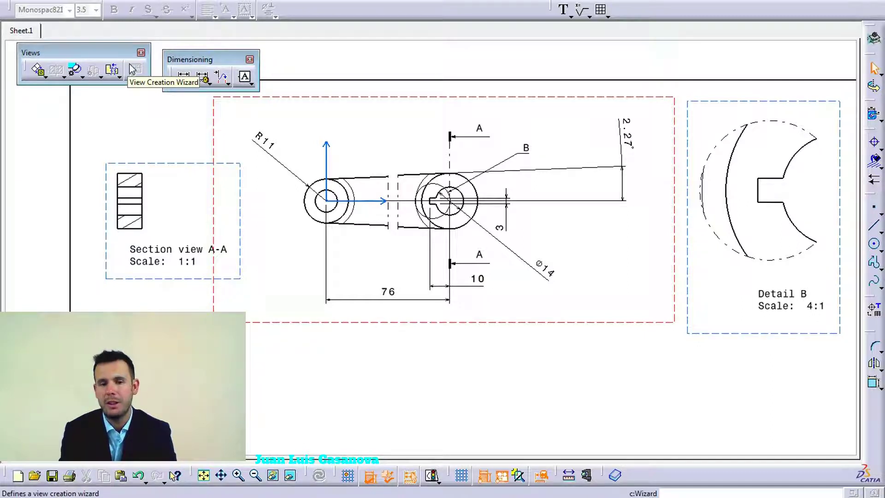
left_click(133, 69)
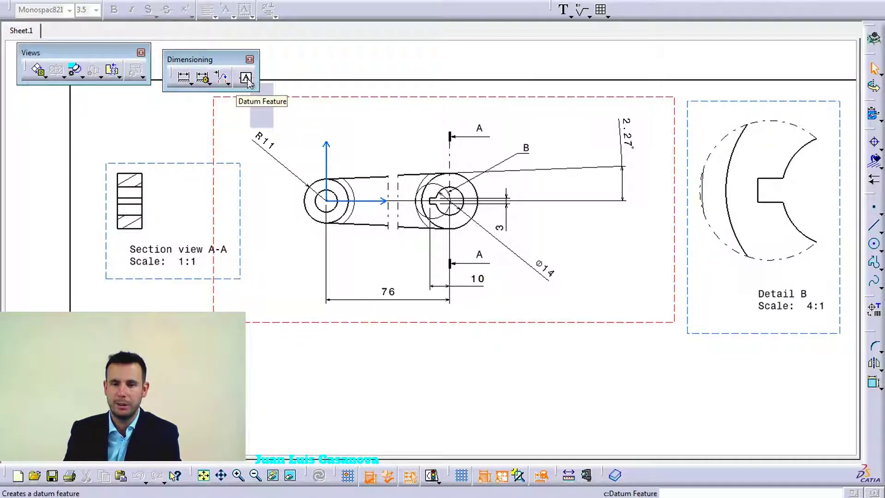
Step: Attach a geometrical tolerance to the small boss's outer circle, anchoring its frame beside the R11 dimension
left_click(253, 85)
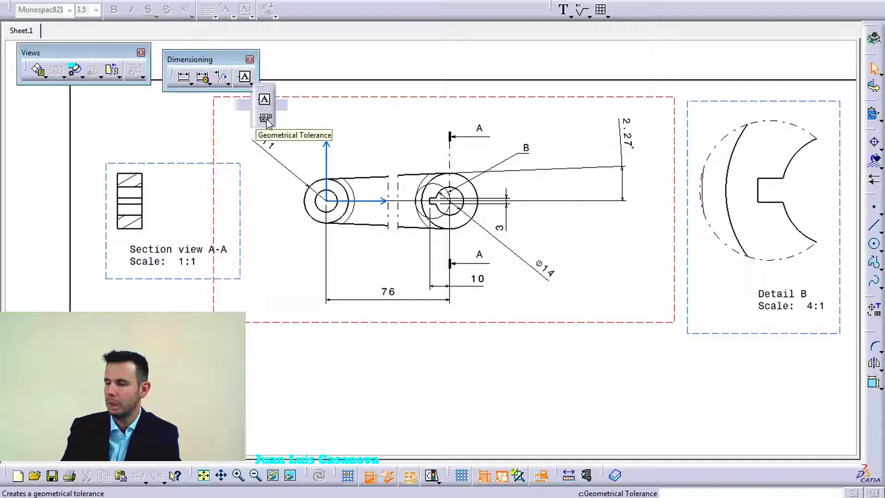
left_click(266, 121)
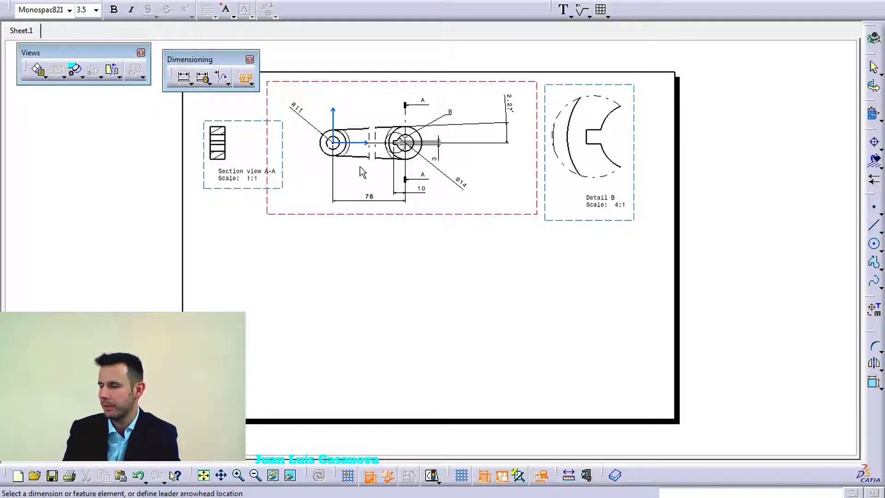
mouse_move(377, 171)
middle_mouse_down("ctrl")
mouse_move(315, 126)
mouse_move(425, 337)
middle_mouse_up("ctrl")
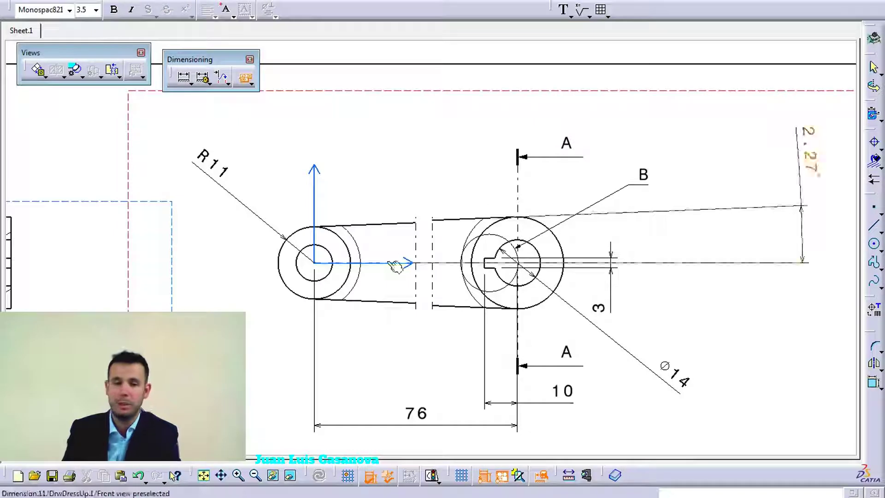
left_click(284, 253)
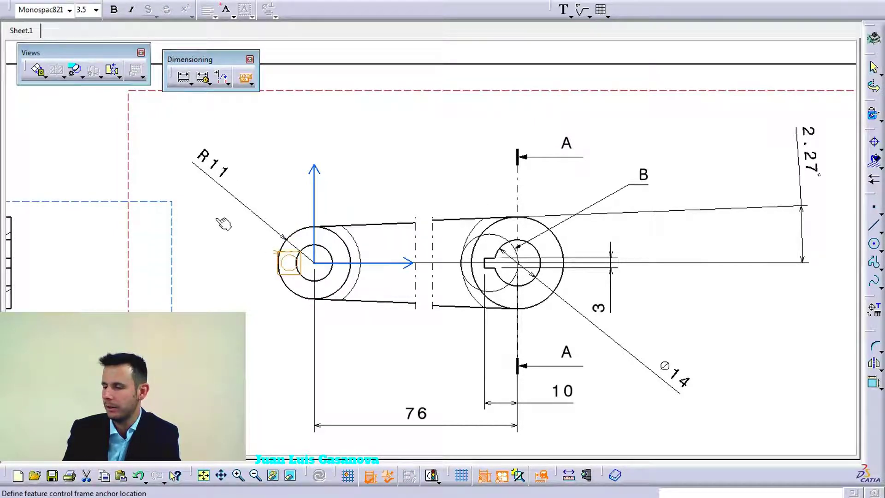
middle_click_drag(164, 133, 309, 256)
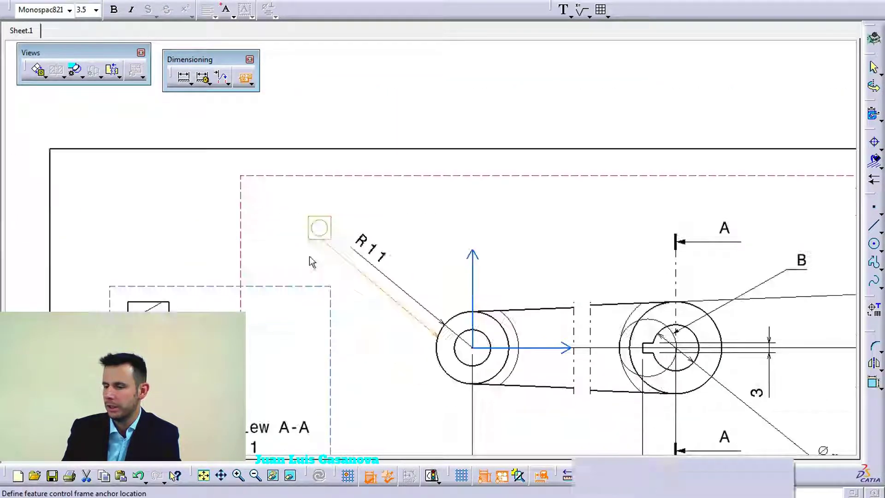
left_click(288, 227)
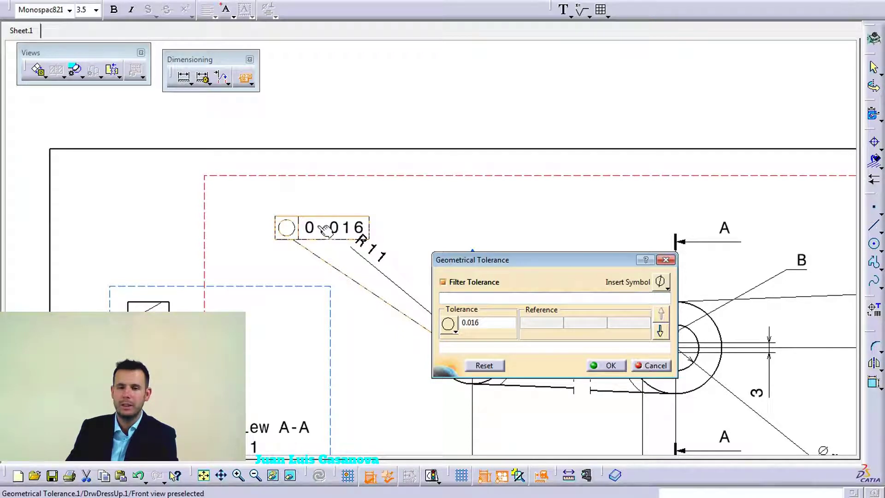
left_click(456, 333)
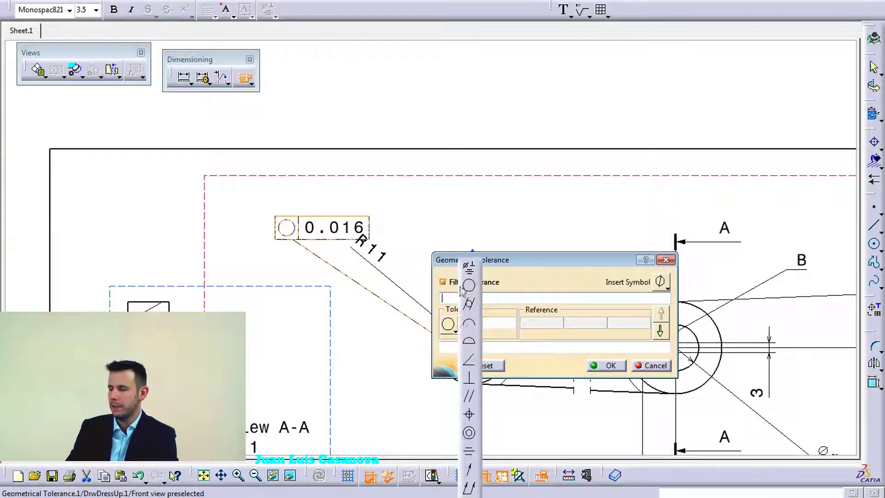
left_click(509, 261)
left_click(486, 327)
type(".")
key("BackSpace")
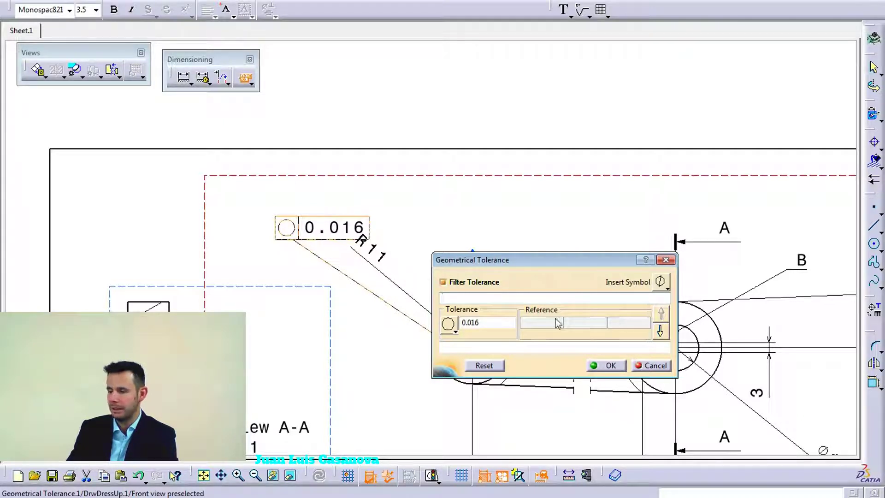
Step: Set the geometrical tolerance to perpendicularity 0.1 with reference A, and shift its frame clear of the R11 dimension
left_click(456, 331)
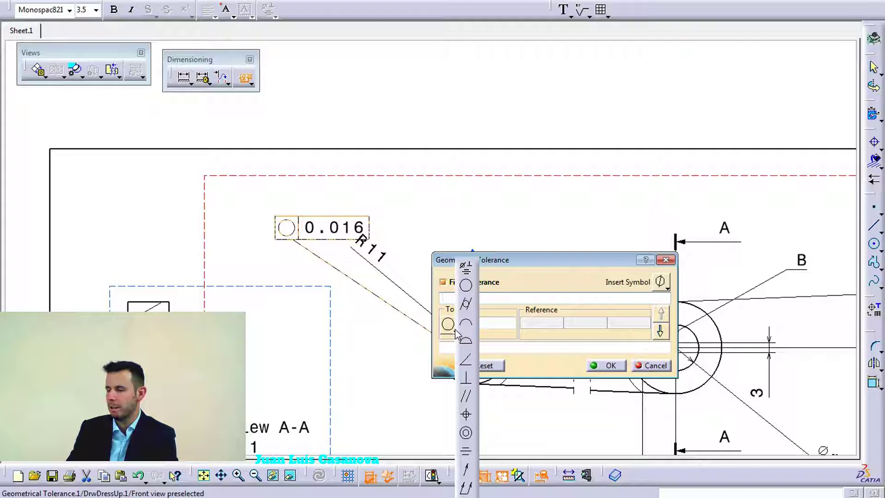
left_click(465, 384)
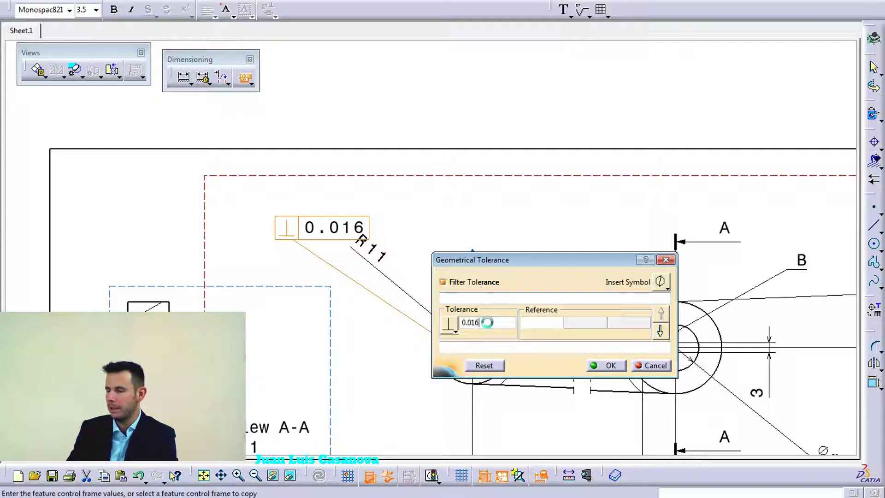
key("BackSpace")
key("BackSpace")
key("BackSpace")
type("1")
key("Tab")
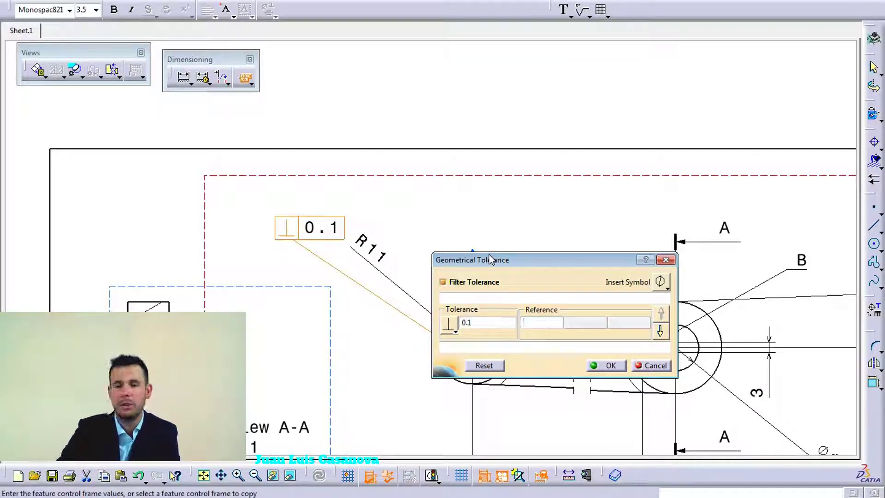
type("A")
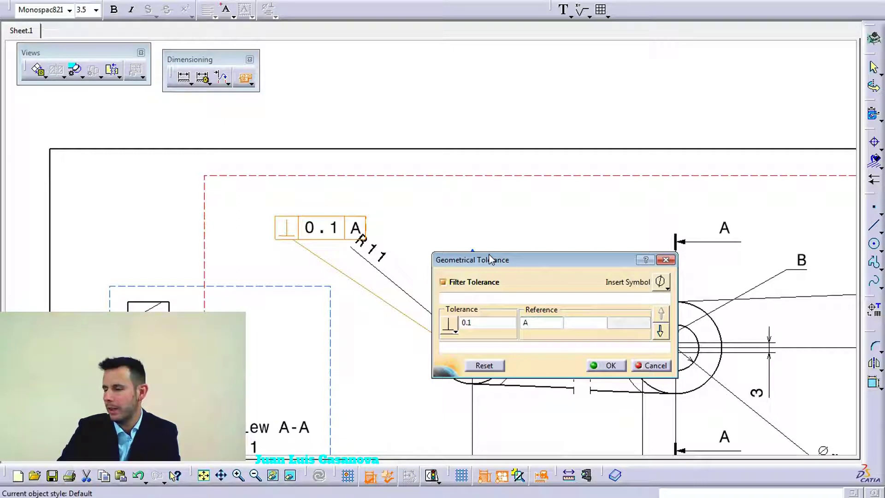
left_click(606, 366)
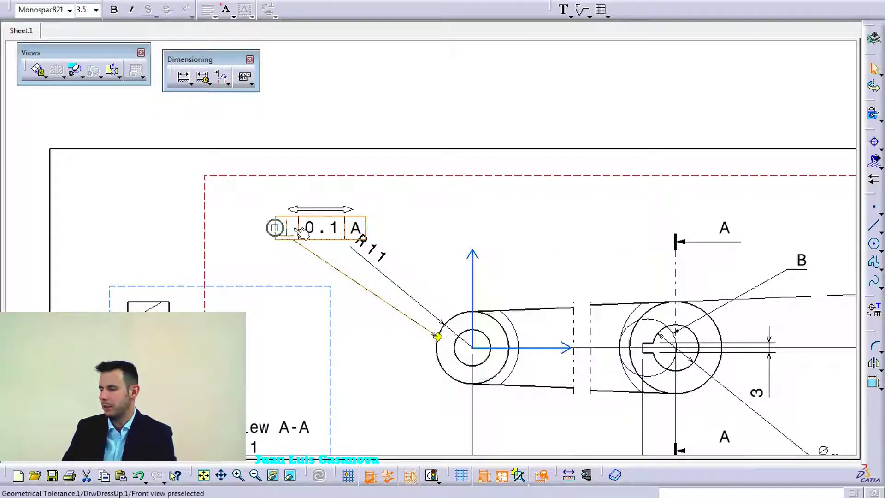
left_click_drag(291, 213, 224, 213)
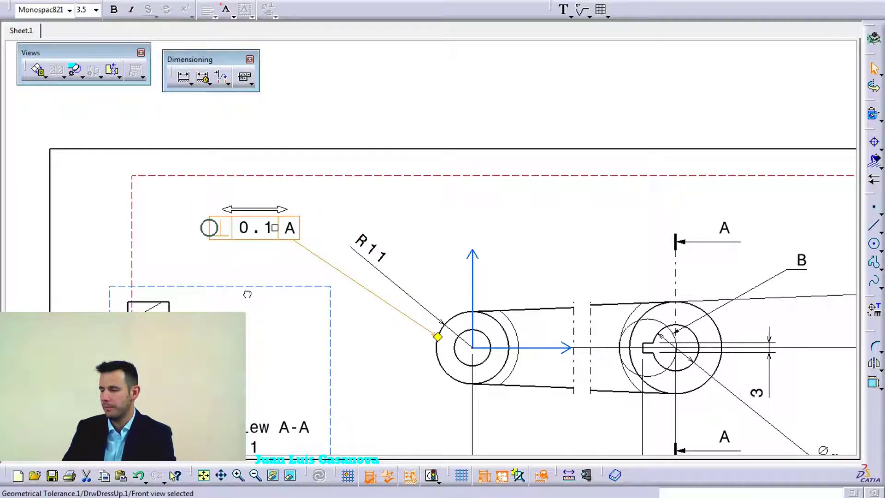
key("ctrl+z")
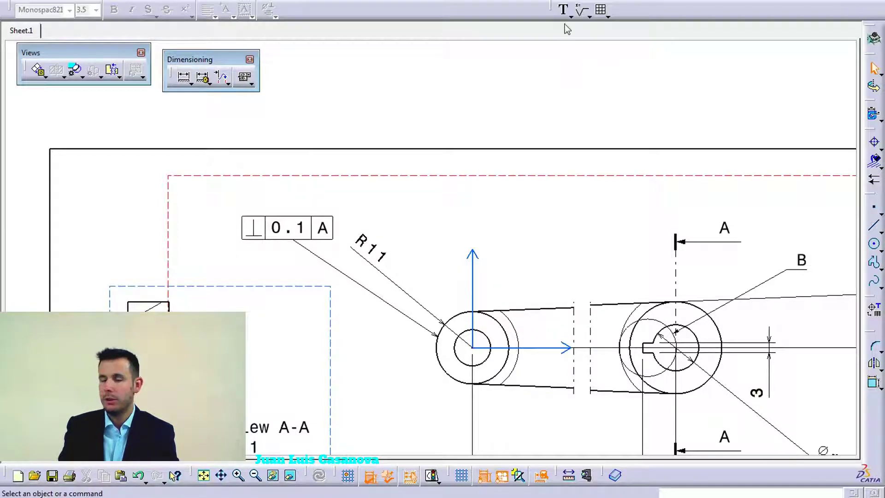
Step: Undock the Annotations tools, look through the text and symbol commands, and place the set beside the Dimensioning tools
mouse_move(551, 10)
left_mouse_down()
mouse_move(283, 69)
mouse_move(283, 87)
left_mouse_up()
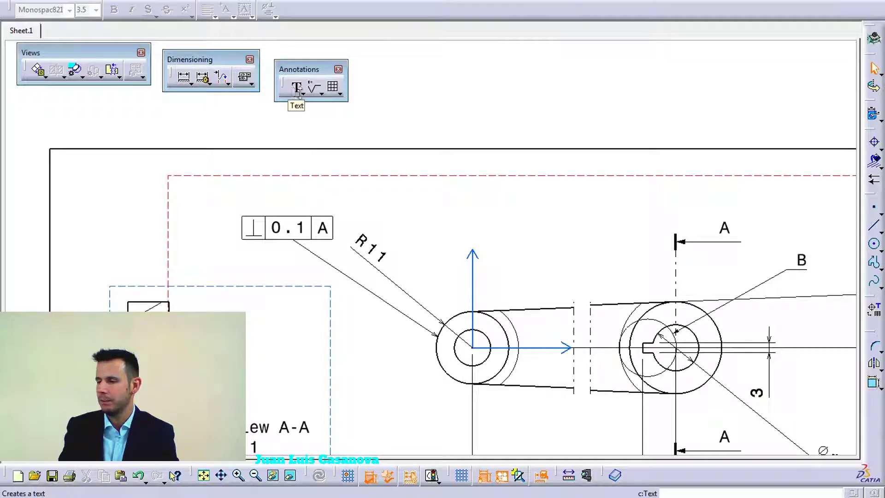
left_click(303, 94)
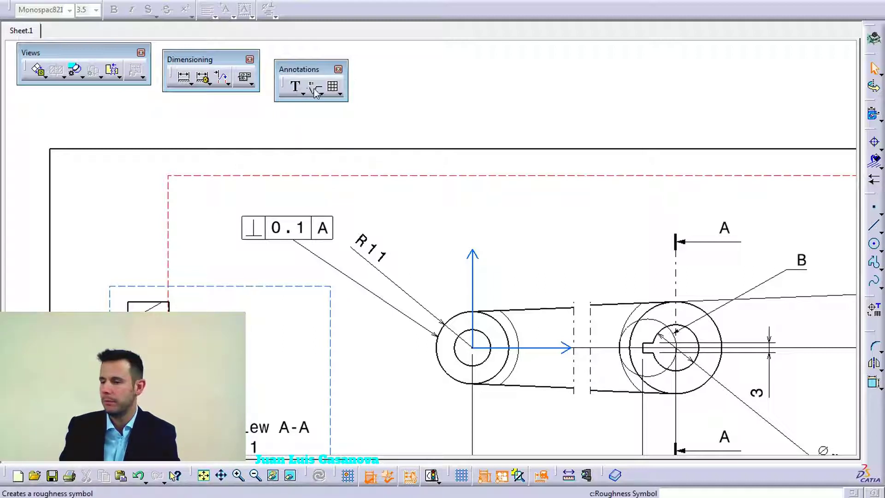
left_click(321, 94)
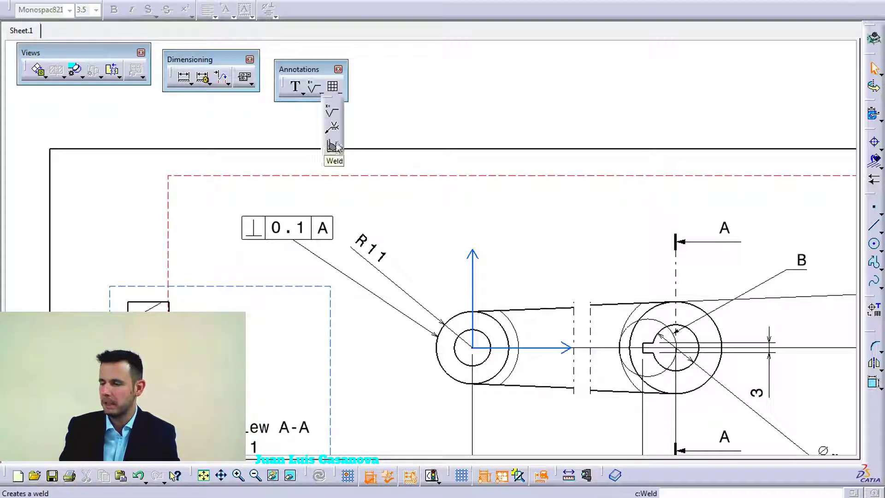
left_click_drag(295, 69, 312, 45)
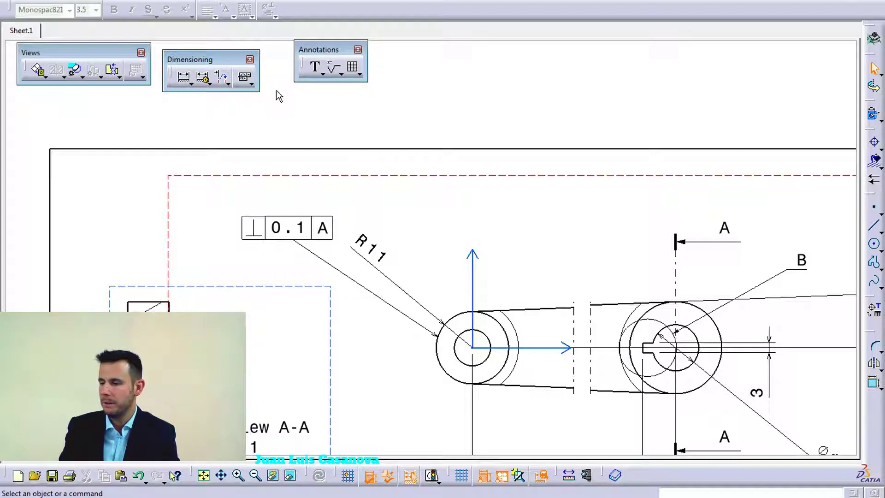